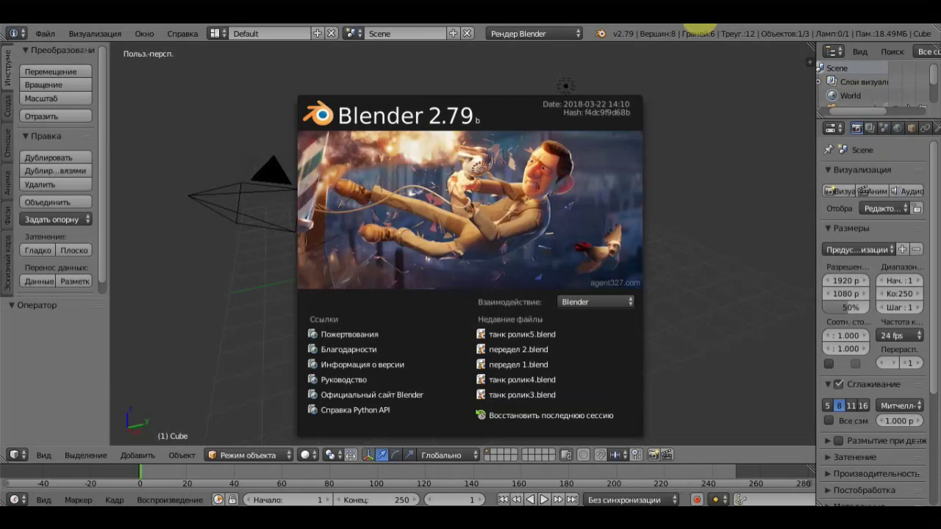
Step: Close the splash screen and switch to the Game Logic screen layout
{"action": "left_click", "coordinate": [718, 208]}
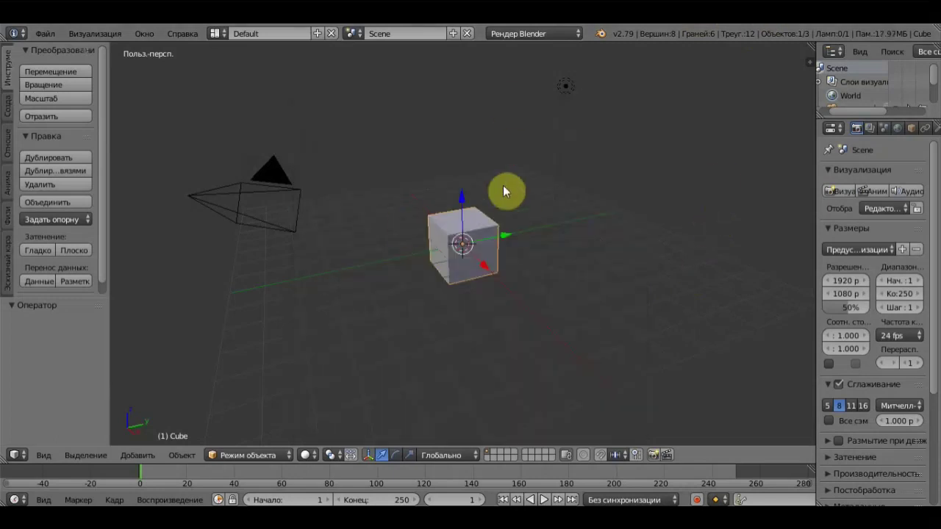
{"action": "left_click", "coordinate": [218, 33]}
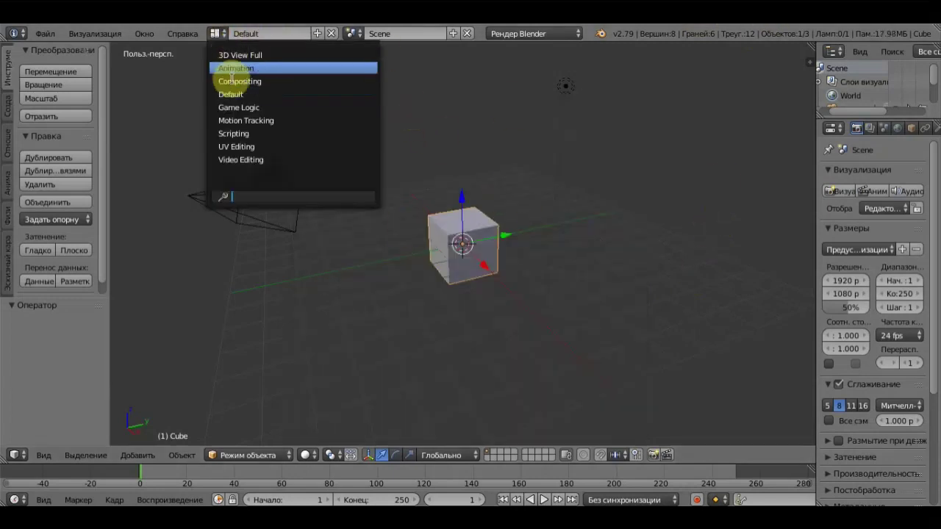
{"action": "left_click", "coordinate": [243, 107]}
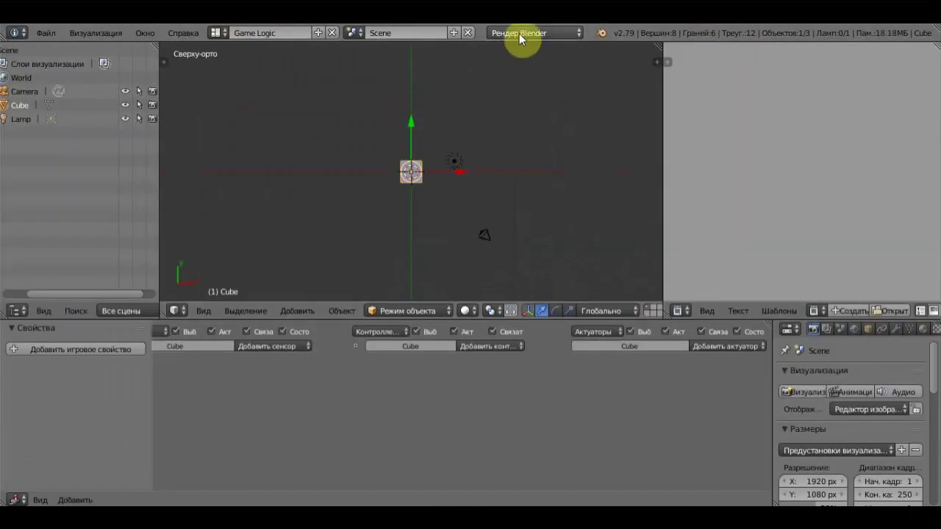
Step: Switch the render engine to Blender Game and merge the outliner into the 3D view
{"action": "left_click", "coordinate": [559, 33]}
{"action": "left_click", "coordinate": [540, 64]}
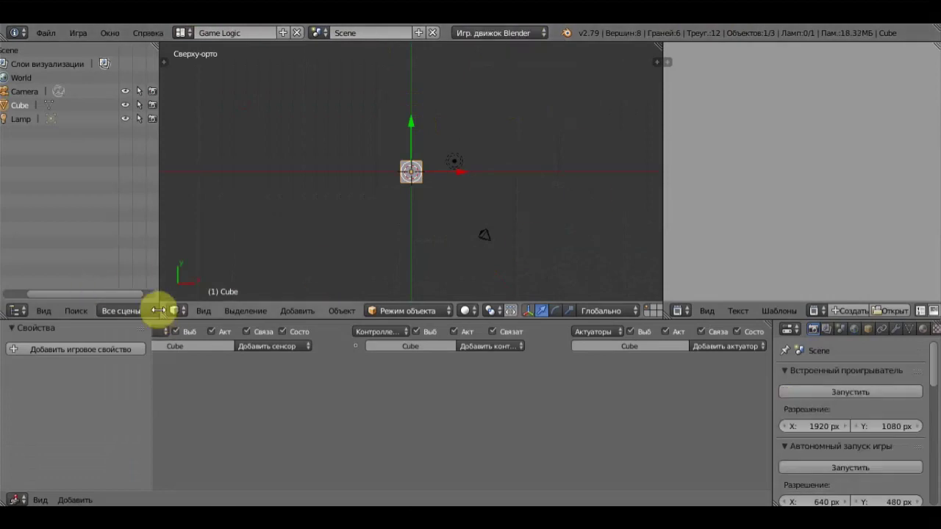
{"action": "mouse_move", "coordinate": [166, 315]}
{"action": "left_mouse_down"}
{"action": "mouse_move", "coordinate": [109, 276]}
{"action": "mouse_move", "coordinate": [28, 154]}
{"action": "left_mouse_up"}
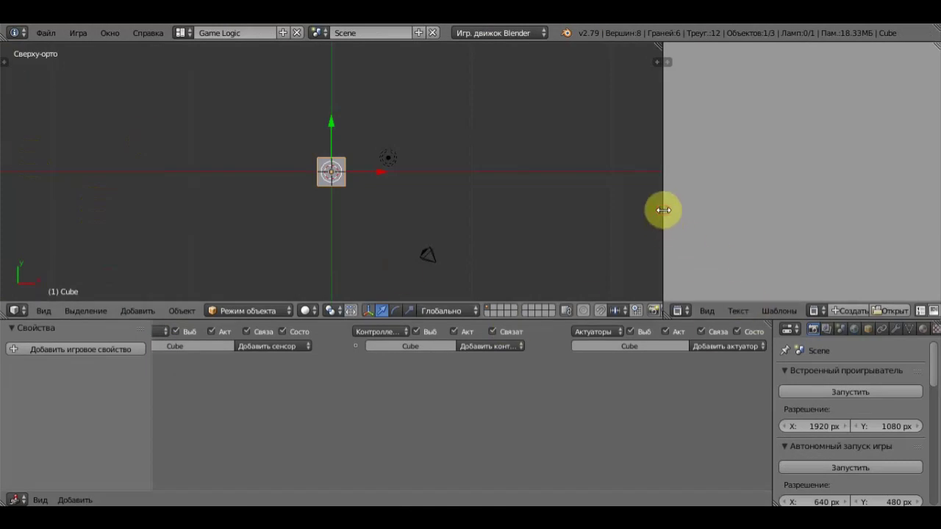
Step: Merge Properties into the text editor area and widen the 3D view across the screen
{"action": "left_click_drag", "start_coordinate": [662, 210], "coordinate": [385, 225]}
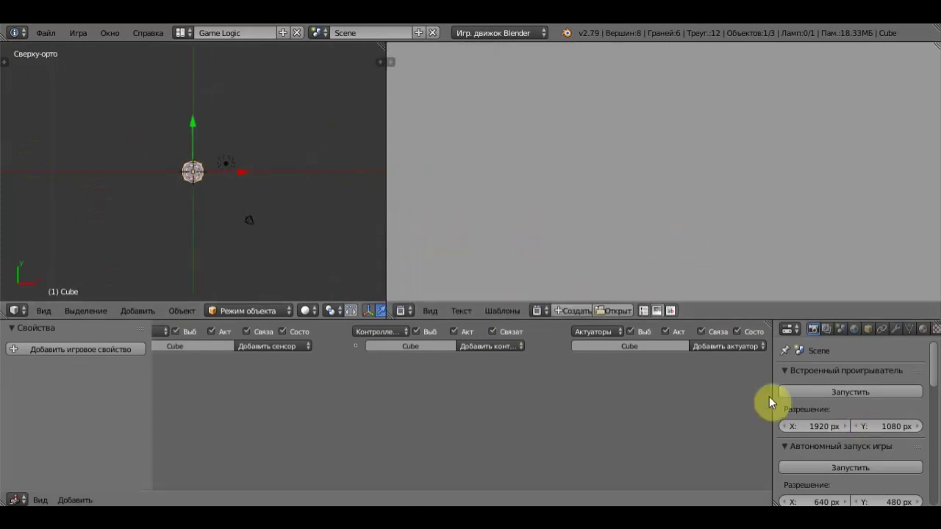
{"action": "left_click_drag", "start_coordinate": [772, 393], "coordinate": [387, 384]}
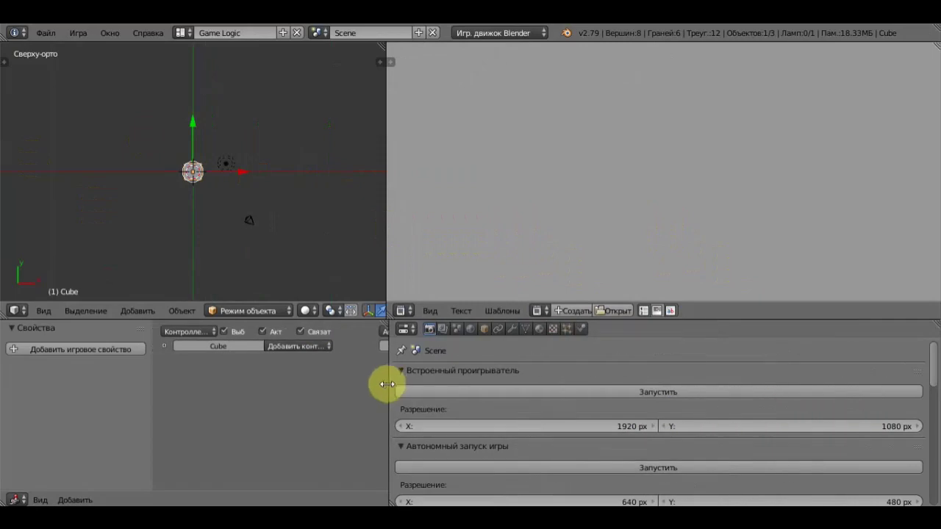
{"action": "left_click_drag", "start_coordinate": [387, 384], "coordinate": [386, 385]}
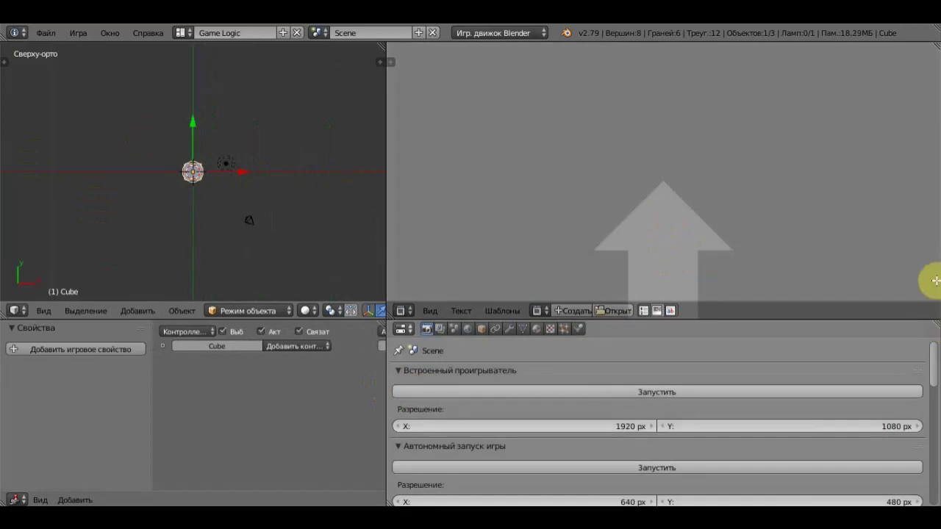
{"action": "left_click_drag", "start_coordinate": [935, 322], "coordinate": [927, 278]}
{"action": "mouse_move", "coordinate": [386, 264]}
{"action": "left_mouse_down"}
{"action": "mouse_move", "coordinate": [794, 271]}
{"action": "mouse_move", "coordinate": [782, 271]}
{"action": "left_mouse_up"}
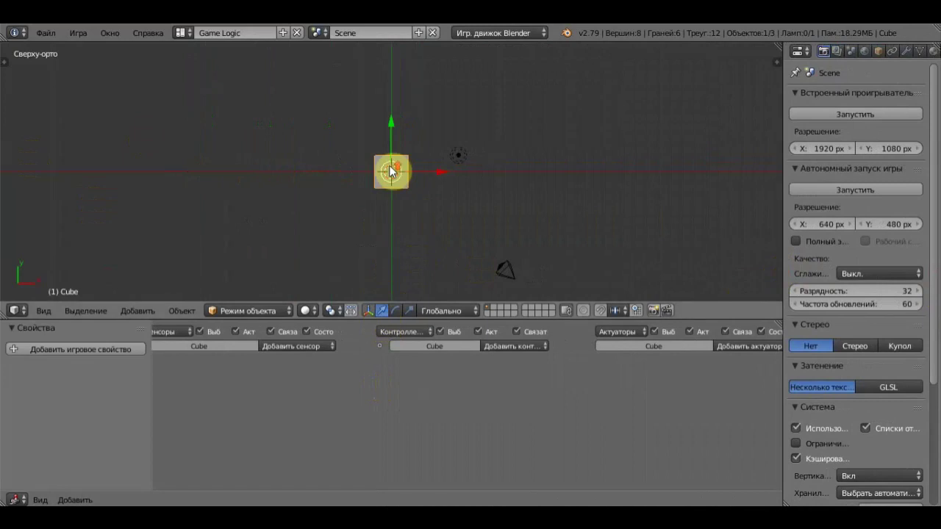
Step: Delete the default cube and the camera from the scene
{"action": "mouse_move", "coordinate": [394, 172]}
{"action": "middle_mouse_down"}
{"action": "mouse_move", "coordinate": [401, 54]}
{"action": "mouse_move", "coordinate": [400, 70]}
{"action": "middle_mouse_up"}
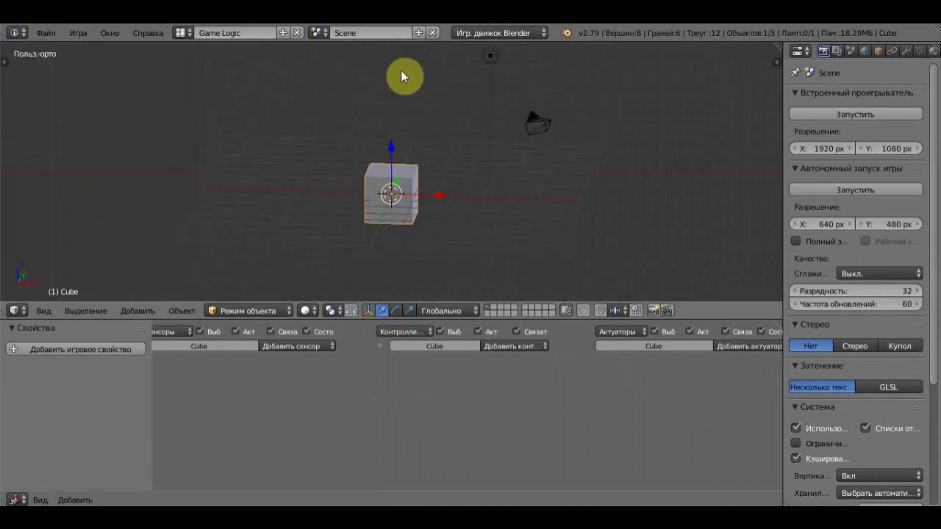
{"action": "key", "text": "KP_1"}
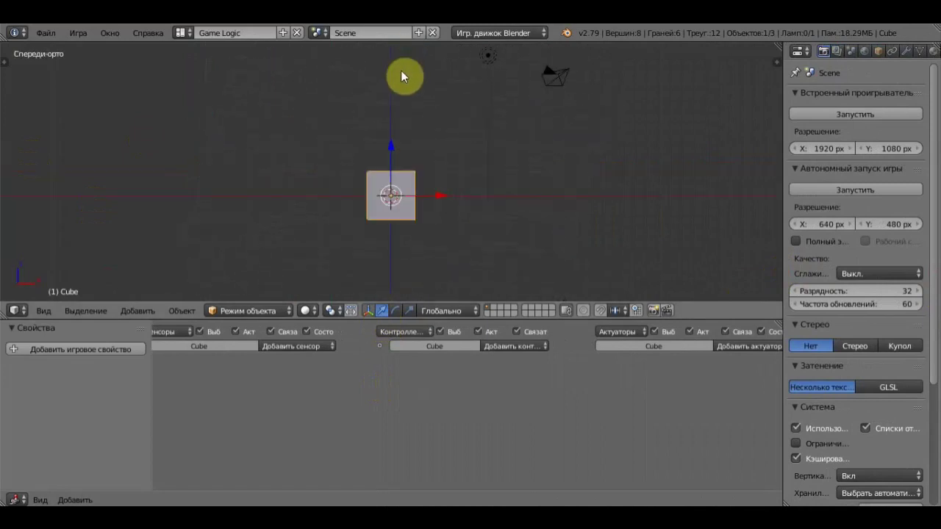
{"action": "key", "text": "x"}
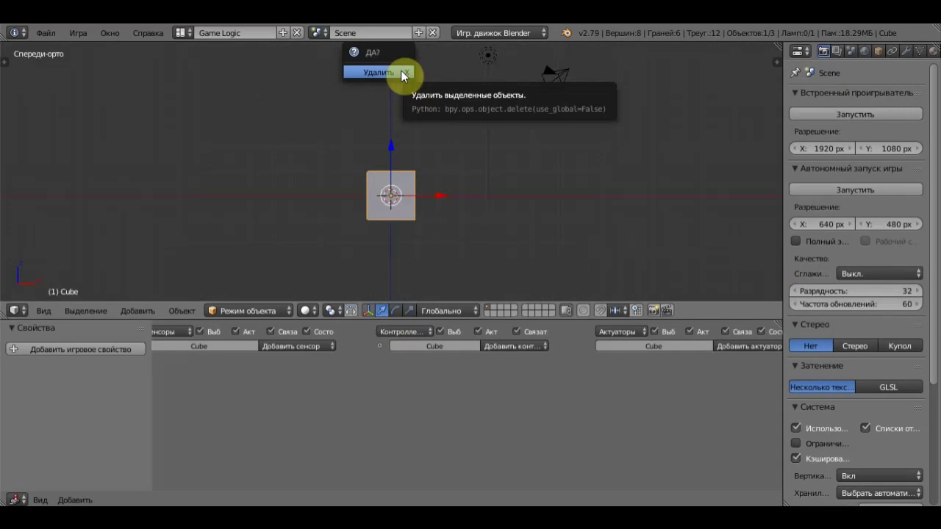
{"action": "left_click", "coordinate": [401, 72]}
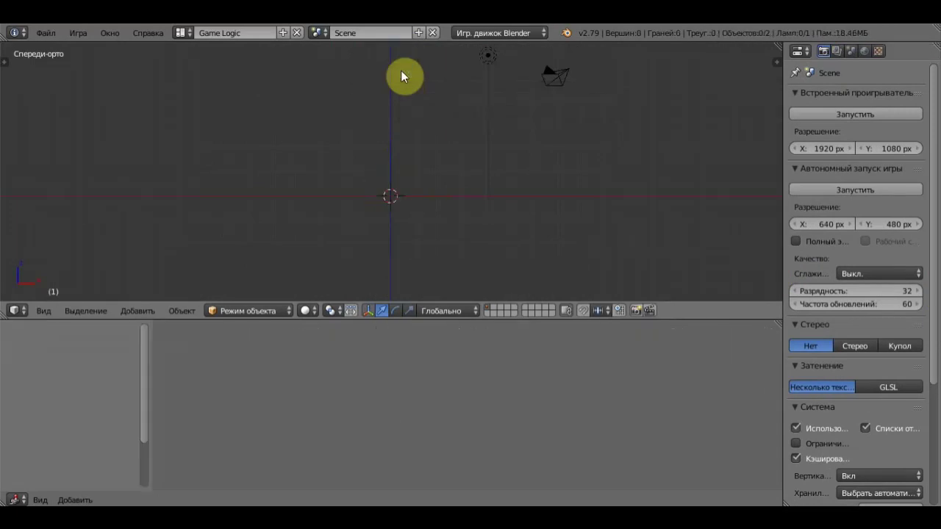
{"action": "left_click", "coordinate": [555, 76]}
{"action": "mouse_move", "coordinate": [556, 77]}
{"action": "middle_mouse_down"}
{"action": "mouse_move", "coordinate": [540, 232]}
{"action": "mouse_move", "coordinate": [563, 166]}
{"action": "middle_mouse_up"}
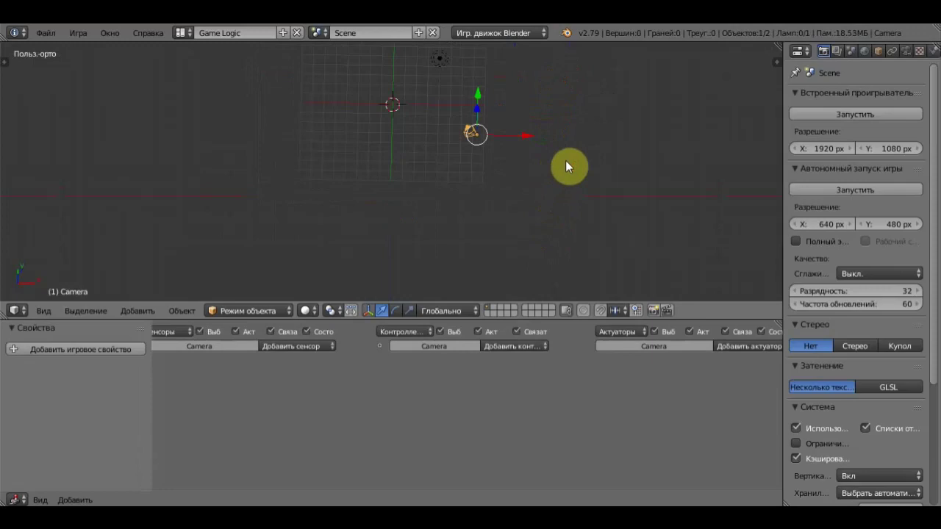
{"action": "key", "text": "x"}
{"action": "left_click", "coordinate": [565, 161]}
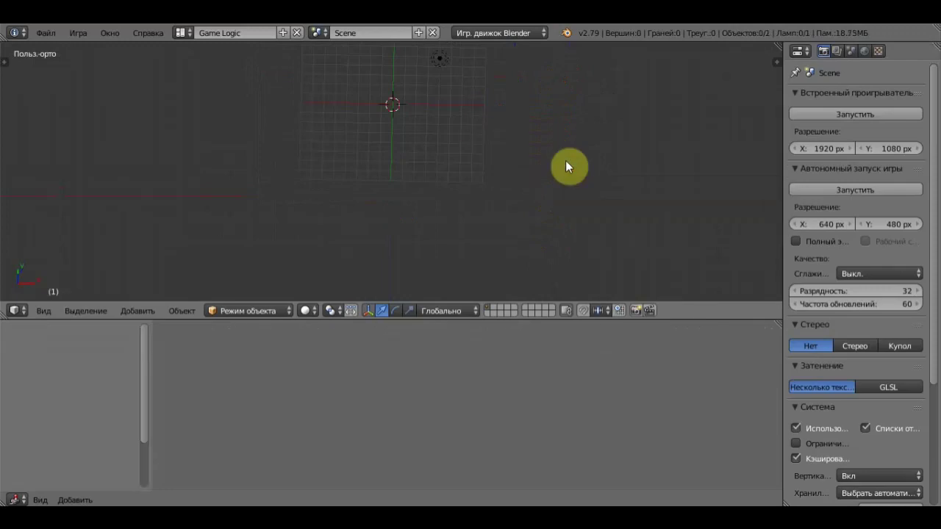
Step: Look at the remaining lamp from the top view
{"action": "mouse_move", "coordinate": [571, 157]}
{"action": "middle_mouse_down", "text": "shift"}
{"action": "mouse_move", "coordinate": [587, 226]}
{"action": "mouse_move", "coordinate": [582, 216]}
{"action": "middle_mouse_up", "text": "shift"}
{"action": "scroll", "coordinate": [579, 200], "scroll_direction": "up", "scroll_amount": 1}
{"action": "key", "text": "KP_7"}
{"action": "scroll", "coordinate": [582, 160], "scroll_direction": "down", "scroll_amount": 1}
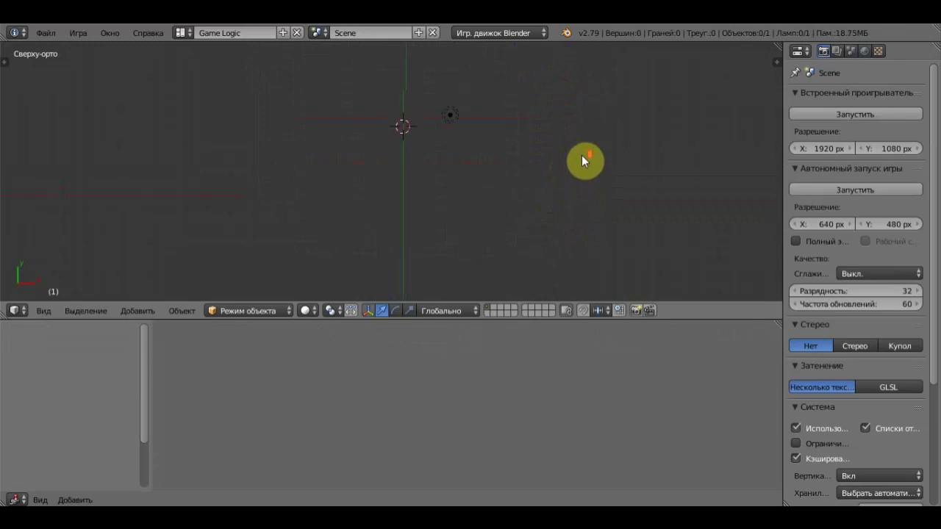
{"action": "key", "text": "shift+a"}
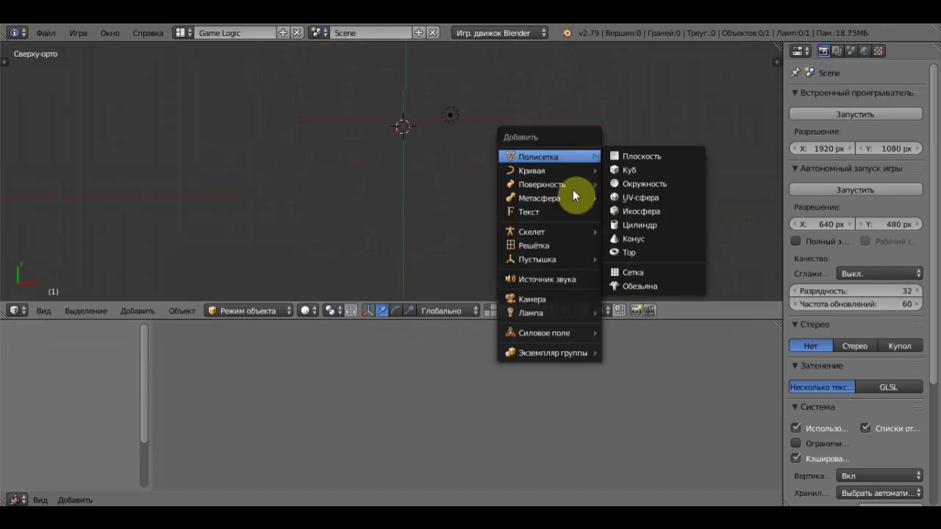
Step: Add a camera raised straight up along Z, then add a Text object at the scene centre
{"action": "left_click", "coordinate": [562, 298]}
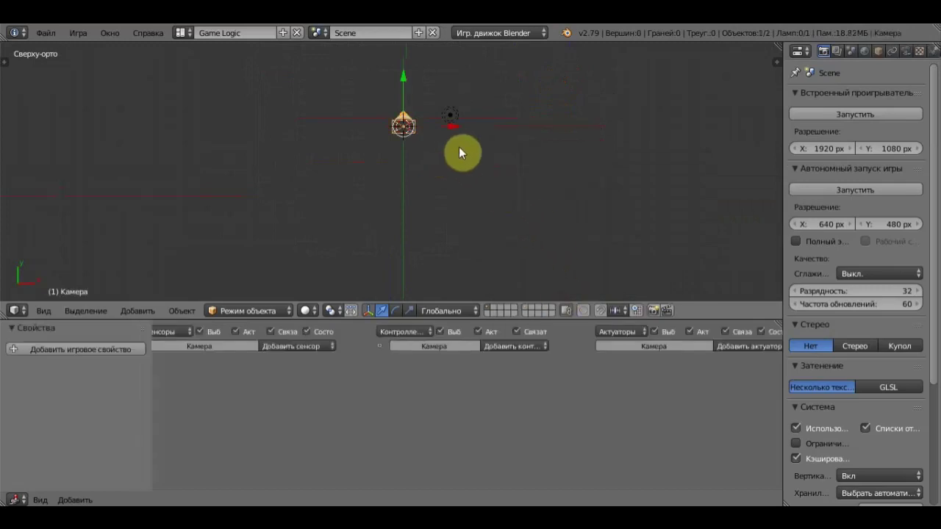
{"action": "middle_click_drag", "start_coordinate": [447, 92], "coordinate": [459, 252]}
{"action": "key", "text": "KP_1"}
{"action": "scroll", "coordinate": [403, 147], "scroll_direction": "up", "scroll_amount": 2}
{"action": "scroll", "coordinate": [403, 147], "scroll_direction": "up", "scroll_amount": 1}
{"action": "left_click_drag", "start_coordinate": [413, 159], "coordinate": [440, 262]}
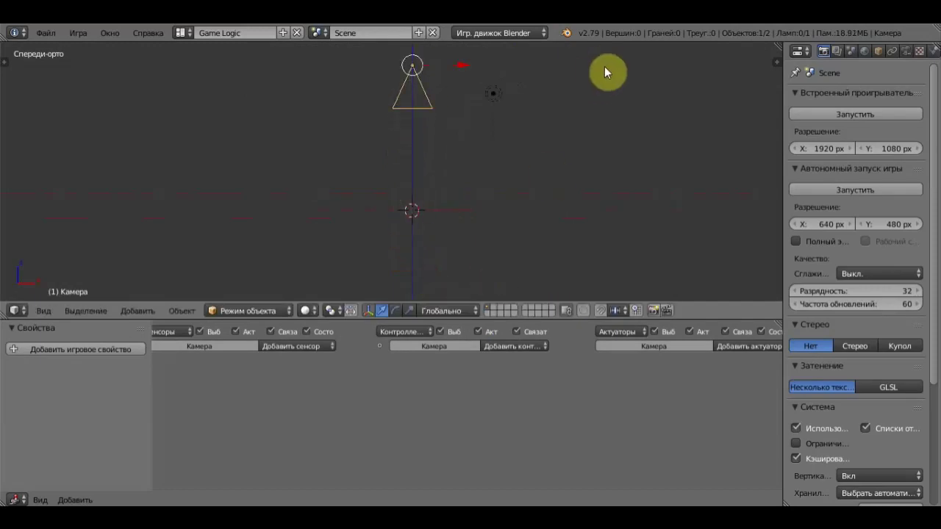
{"action": "key", "text": "KP_7"}
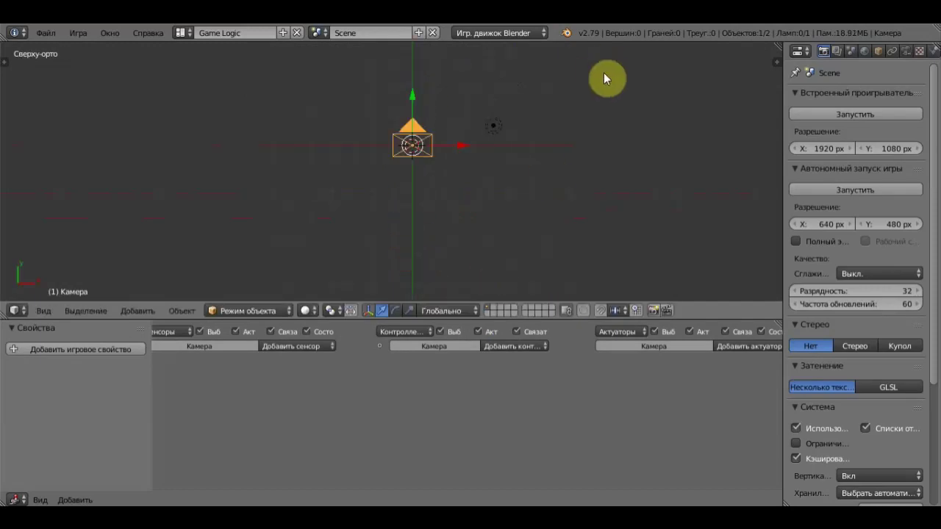
{"action": "key", "text": "shift+a"}
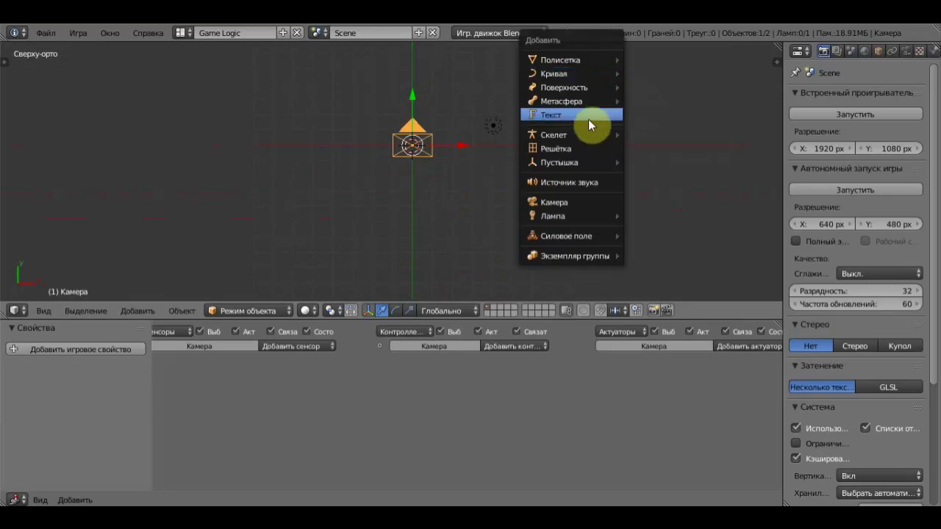
{"action": "left_click", "coordinate": [585, 117]}
Step: Scale the camera up about four times and select the Text object
{"action": "scroll", "coordinate": [441, 143], "scroll_direction": "up", "scroll_amount": 4}
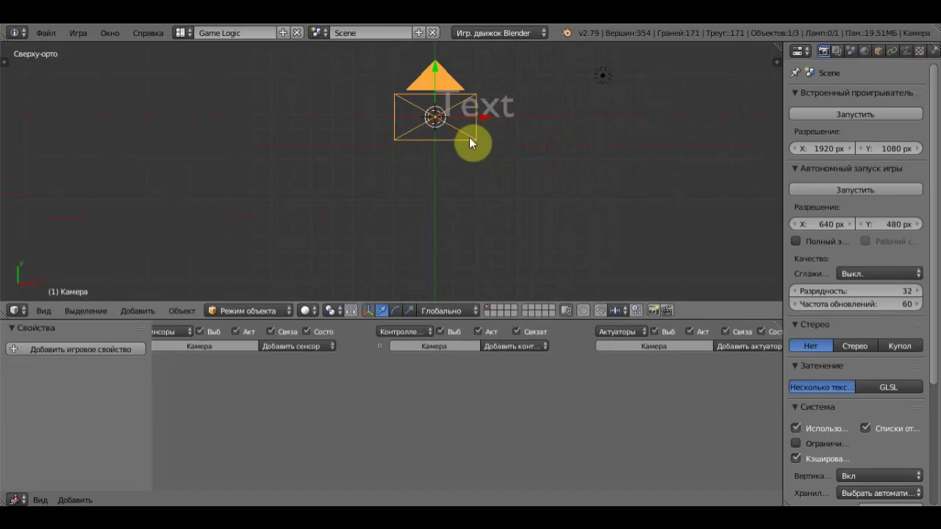
{"action": "key", "text": "s"}
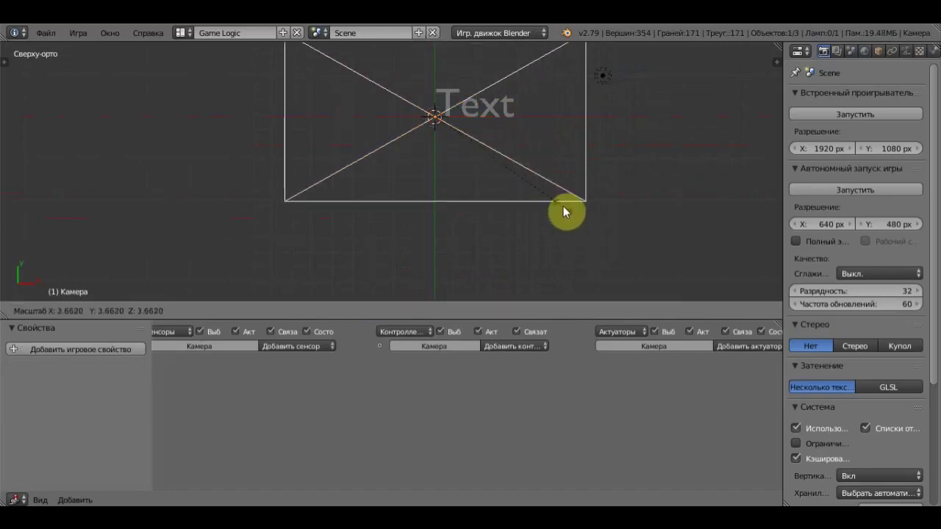
{"action": "left_click", "coordinate": [575, 216]}
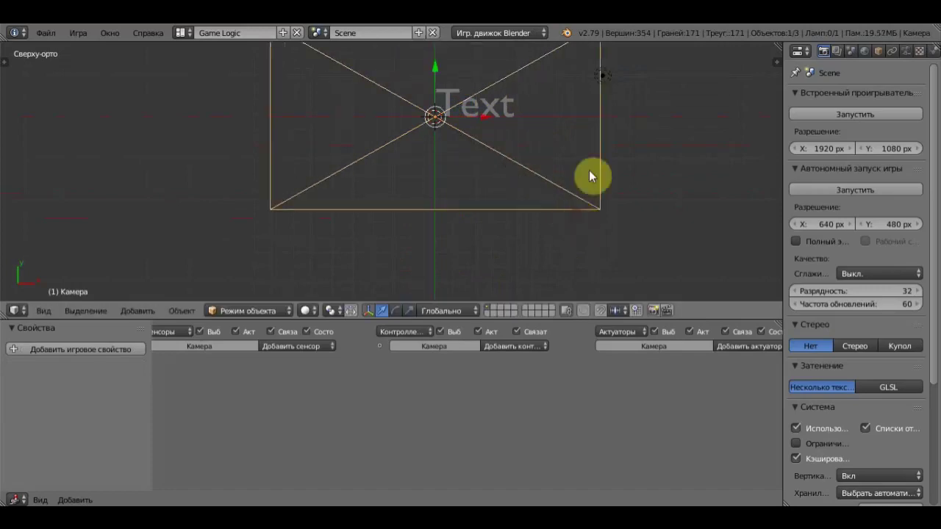
{"action": "right_click", "coordinate": [495, 110]}
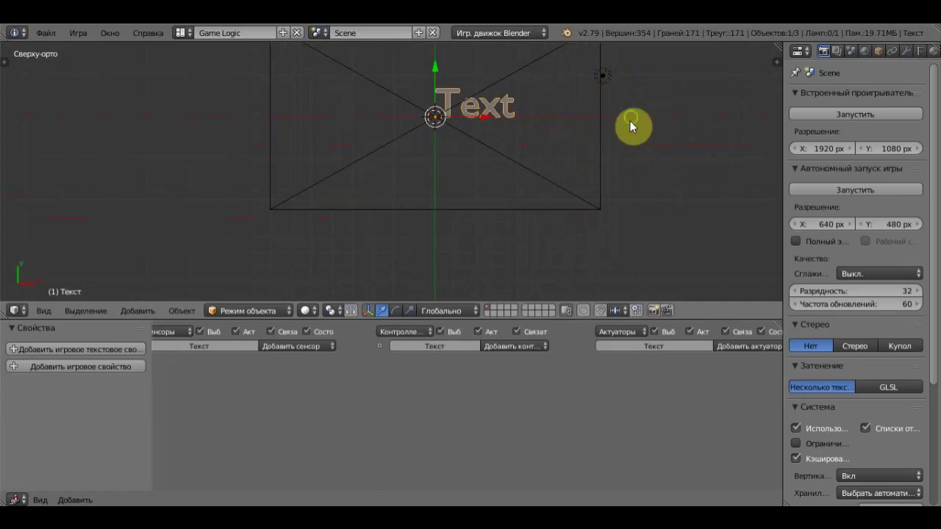
{"action": "middle_click_drag", "start_coordinate": [630, 121], "coordinate": [555, 176], "text": "shift"}
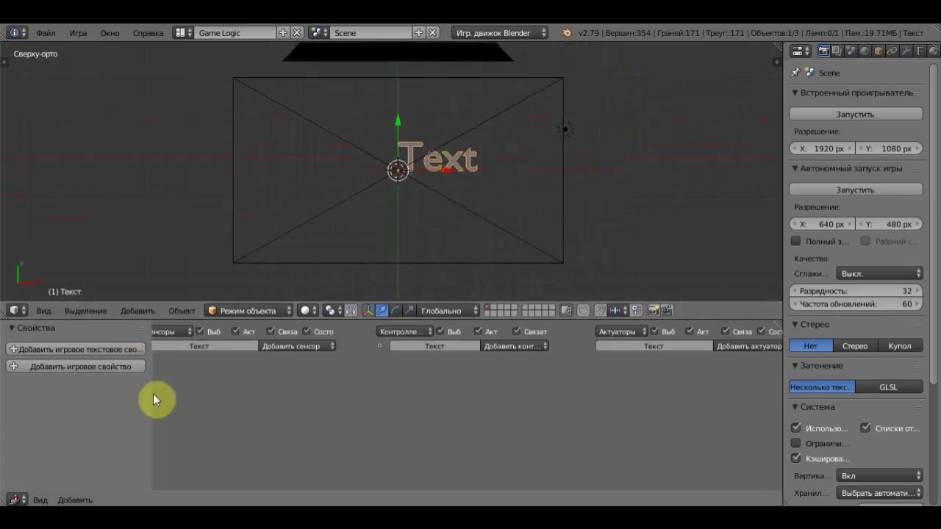
{"action": "left_click_drag", "start_coordinate": [152, 394], "coordinate": [207, 402]}
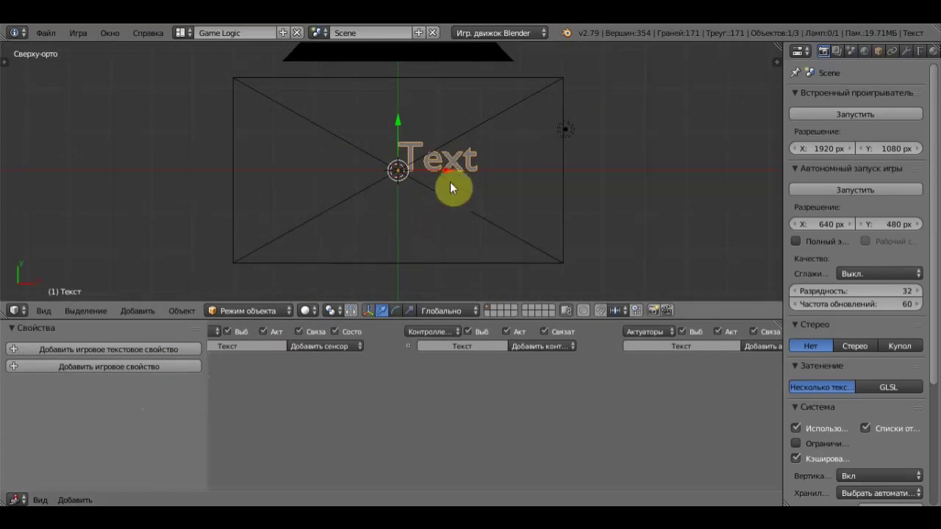
Step: Move the Text object left and down and enlarge it to sit centred in the camera frame
{"action": "key", "text": "g"}
{"action": "left_click", "coordinate": [433, 172]}
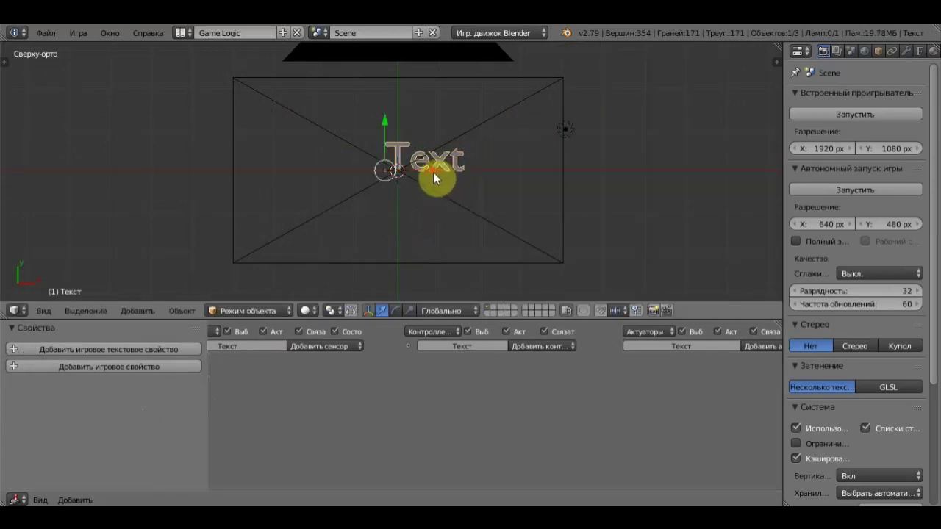
{"action": "key", "text": "s"}
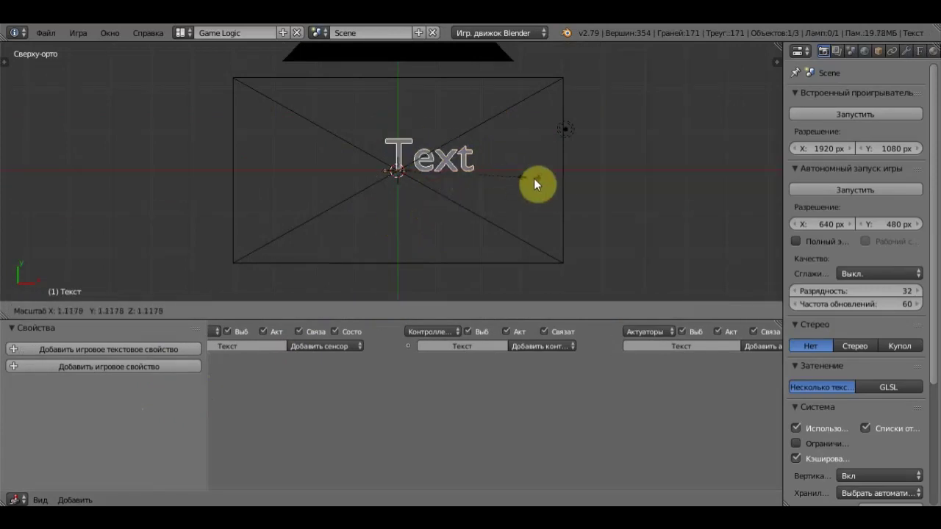
{"action": "left_click", "coordinate": [629, 205]}
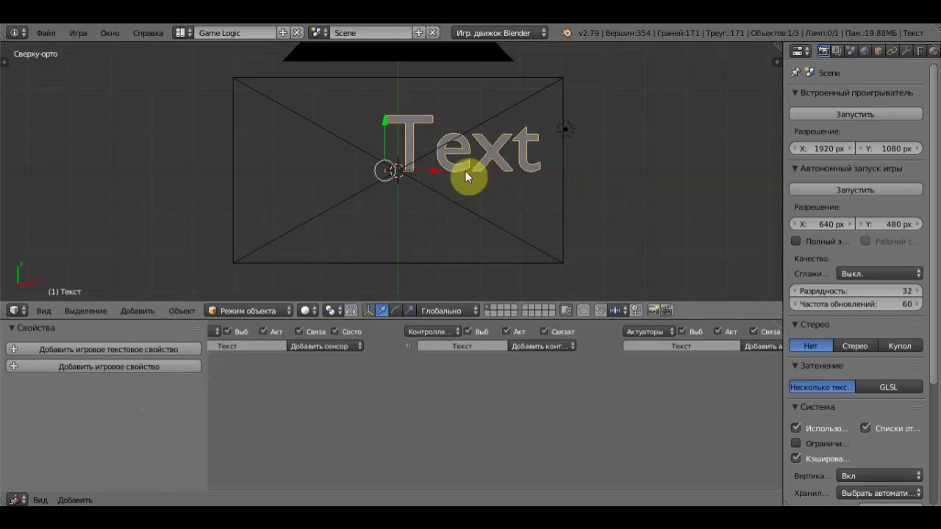
{"action": "left_click_drag", "start_coordinate": [428, 172], "coordinate": [416, 173]}
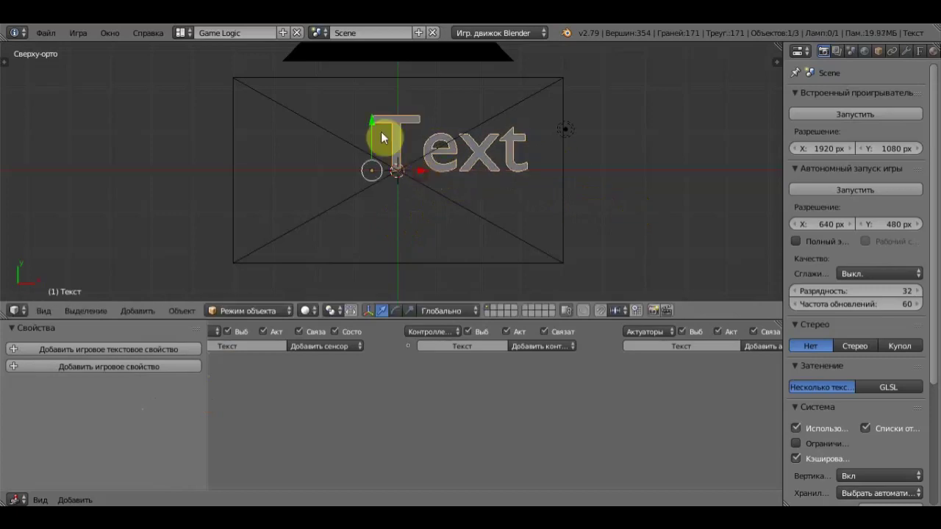
{"action": "left_click_drag", "start_coordinate": [370, 122], "coordinate": [378, 150]}
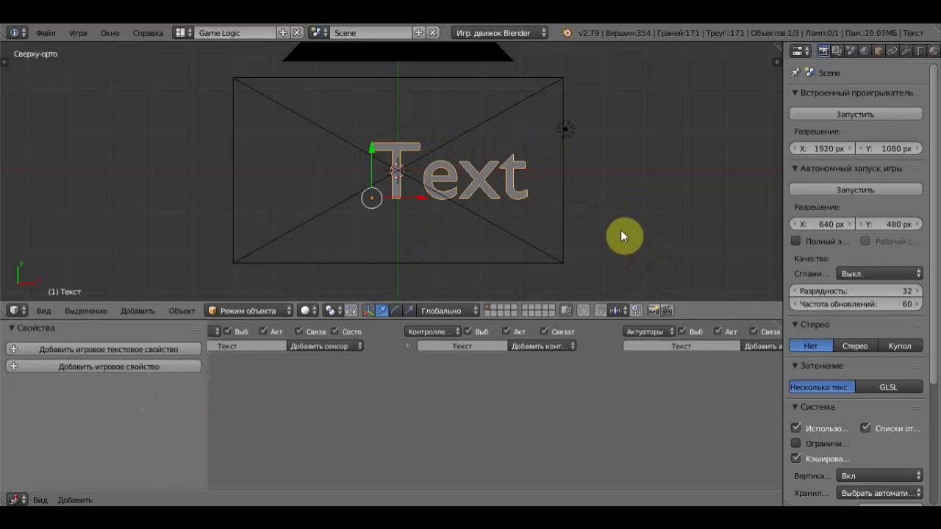
{"action": "key", "text": "s"}
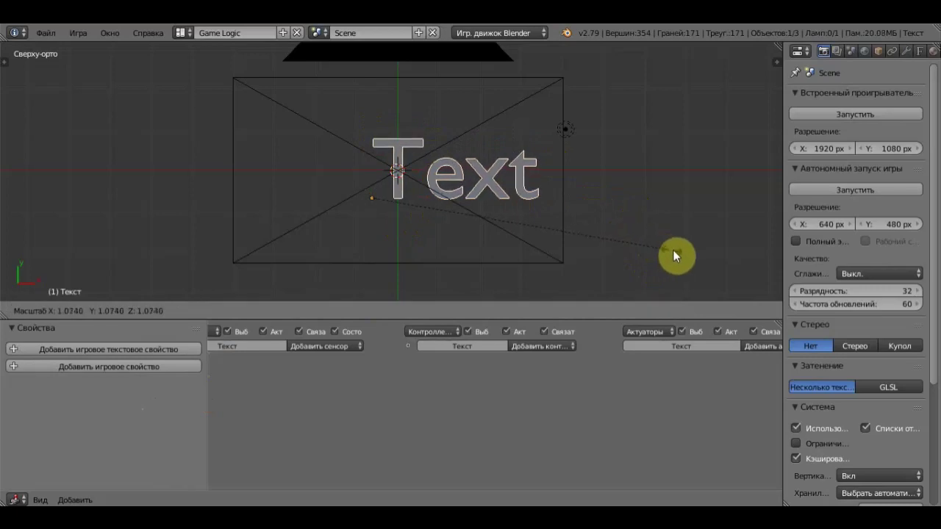
{"action": "left_click", "coordinate": [673, 250]}
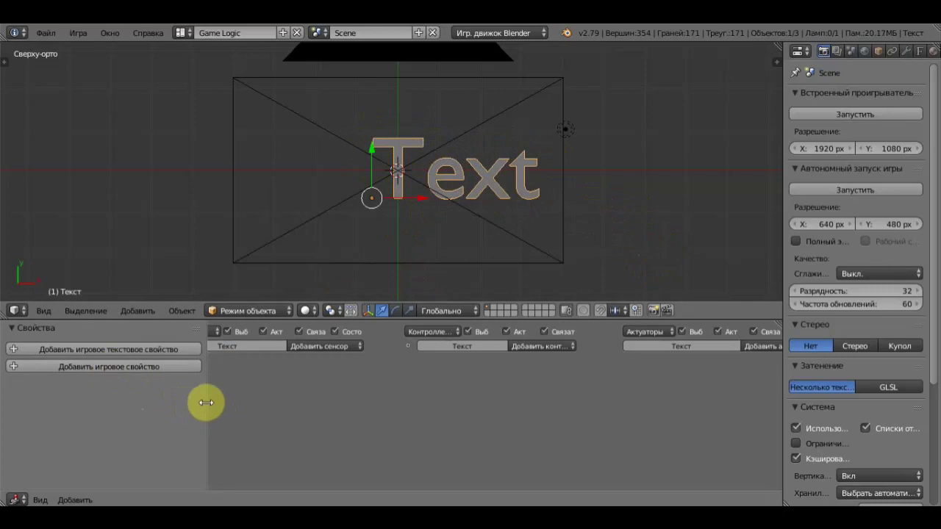
{"action": "left_click_drag", "start_coordinate": [206, 401], "coordinate": [332, 406]}
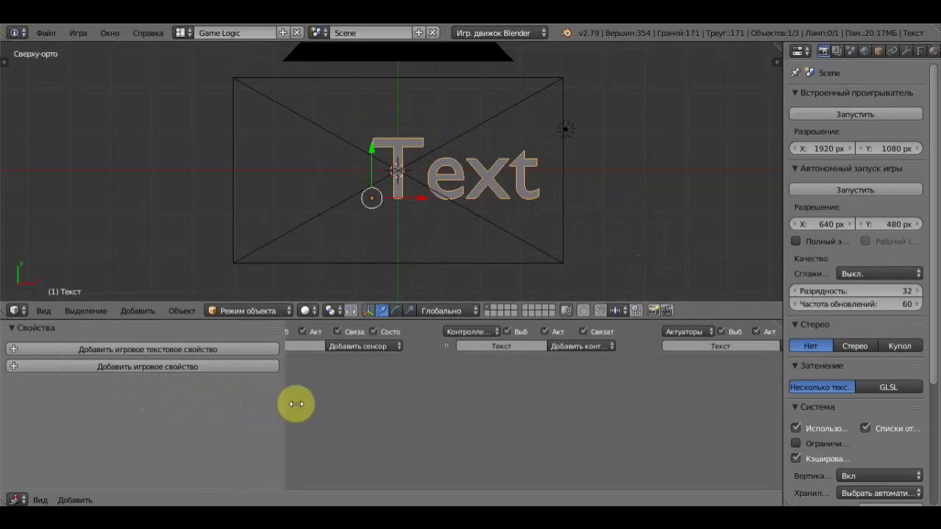
Step: Give the Text object a game text property and an Integer game property named nomer
{"action": "left_click", "coordinate": [205, 348]}
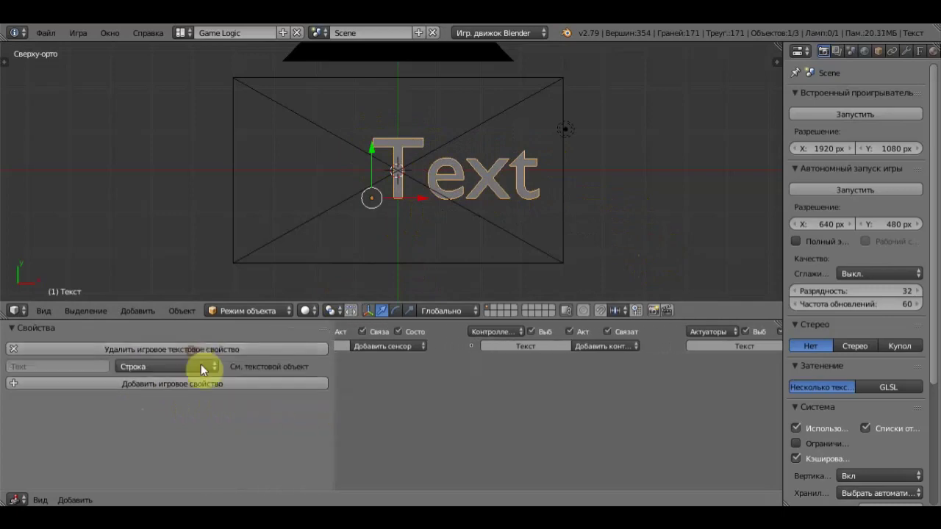
{"action": "left_click", "coordinate": [169, 385]}
{"action": "left_click", "coordinate": [37, 405]}
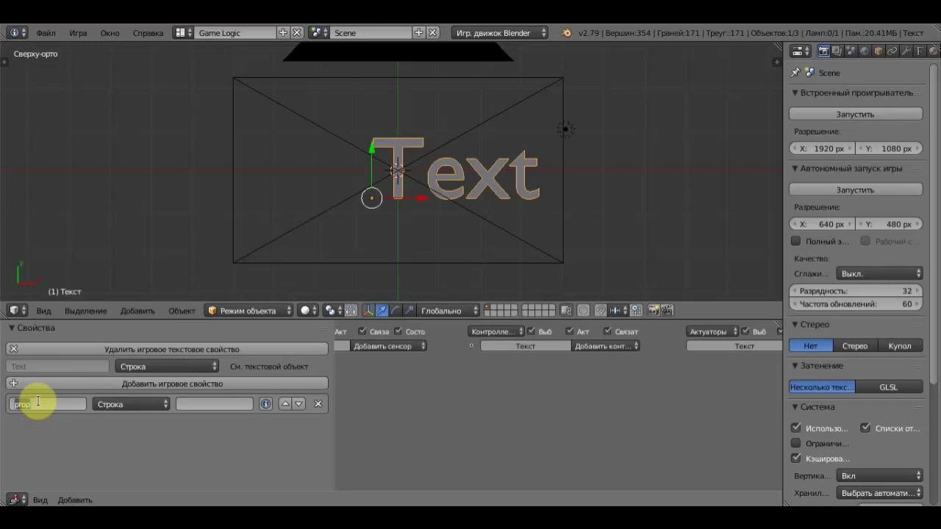
{"action": "type", "text": "n"}
{"action": "type", "text": "ame"}
{"action": "type", "text": "r"}
{"action": "key", "text": "Return"}
{"action": "left_click", "coordinate": [150, 403]}
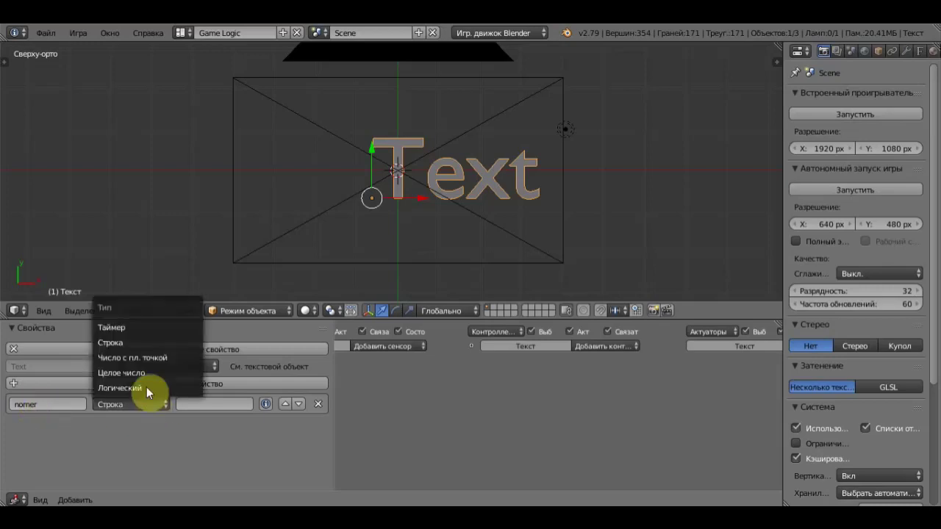
{"action": "left_click", "coordinate": [146, 374]}
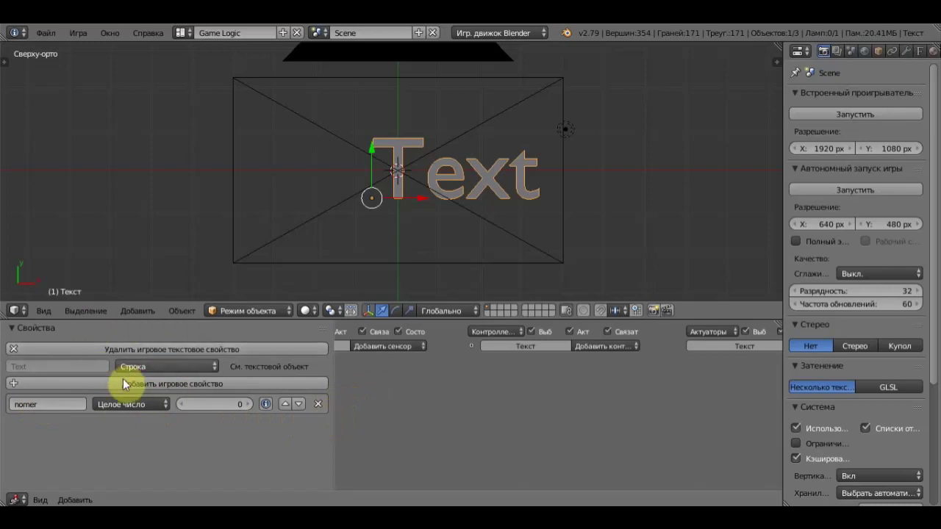
{"action": "left_click_drag", "start_coordinate": [334, 429], "coordinate": [77, 437]}
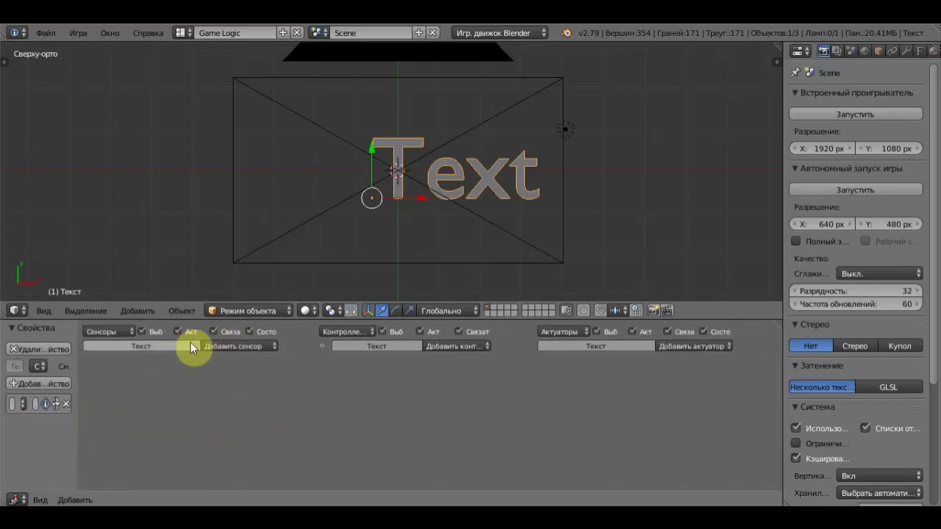
Step: Add an Always sensor and a Property actuator to the Text object
{"action": "left_click", "coordinate": [241, 345]}
{"action": "left_click", "coordinate": [243, 320]}
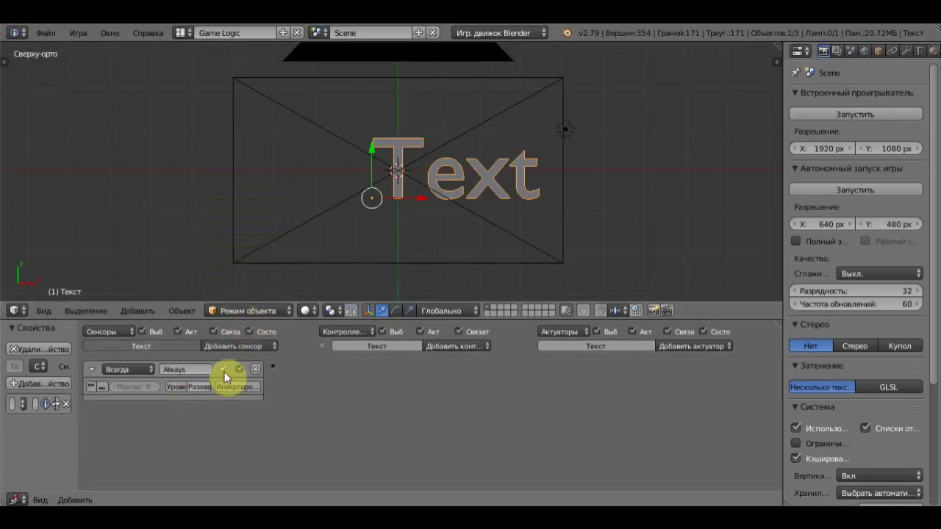
{"action": "left_click", "coordinate": [690, 346]}
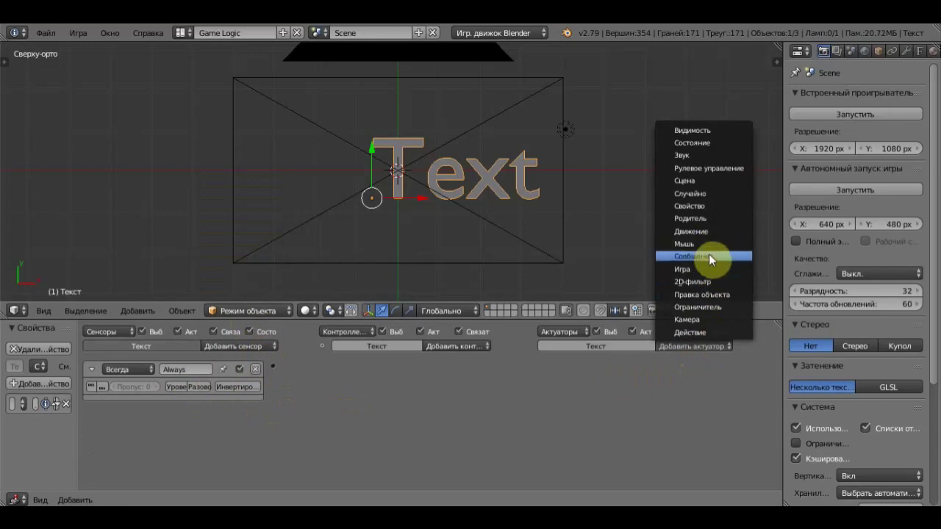
{"action": "left_click", "coordinate": [702, 206]}
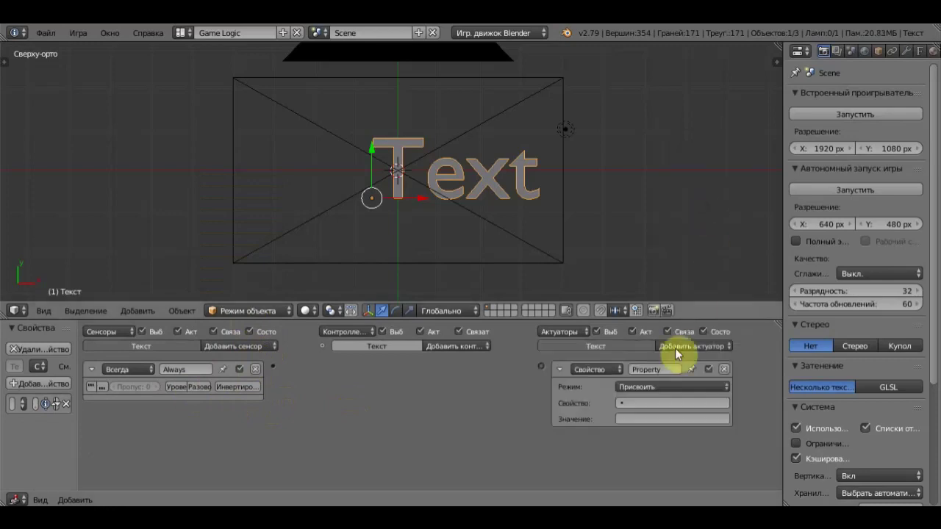
Step: Set the Property actuator to Add mode on nomer with value -1
{"action": "left_click", "coordinate": [649, 387]}
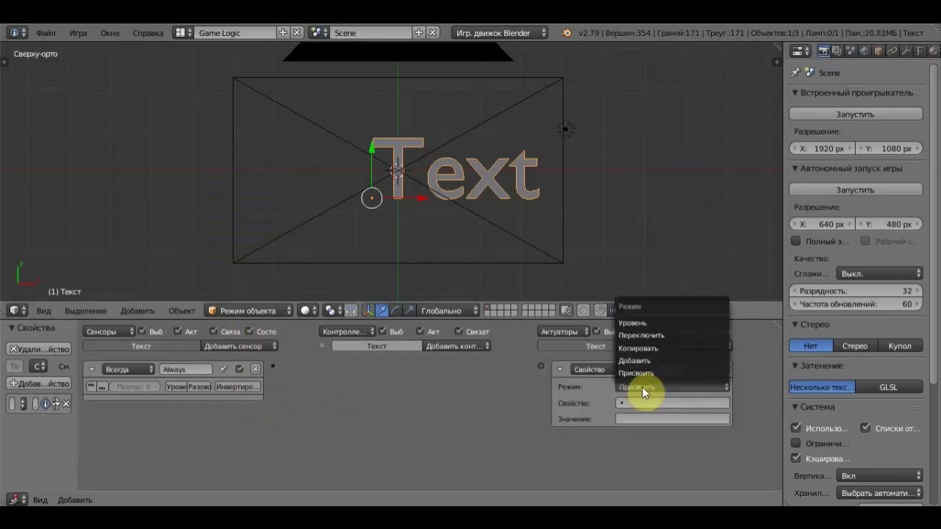
{"action": "left_click", "coordinate": [649, 361]}
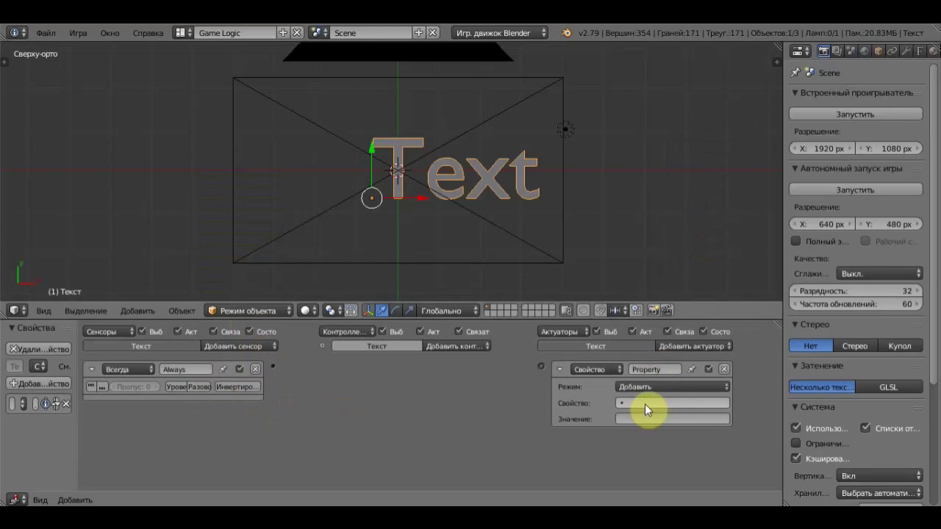
{"action": "left_click", "coordinate": [644, 404]}
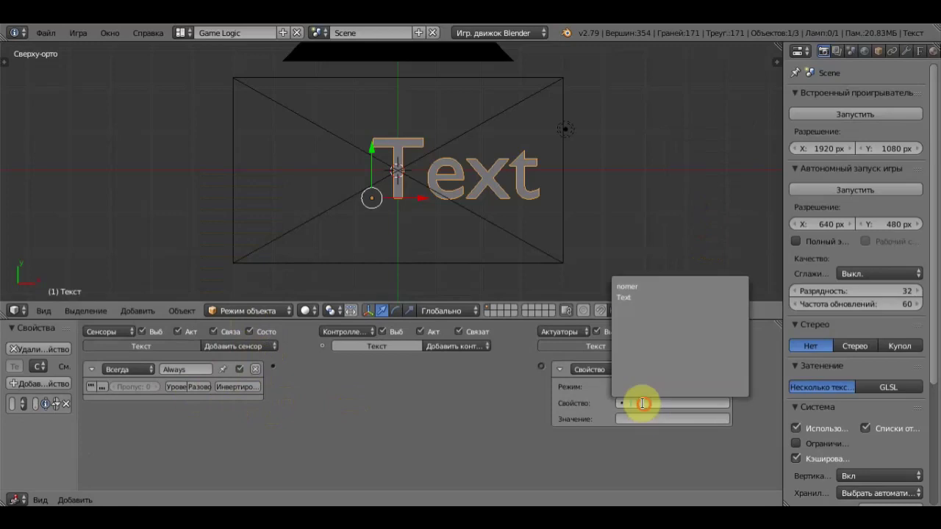
{"action": "left_click", "coordinate": [632, 287]}
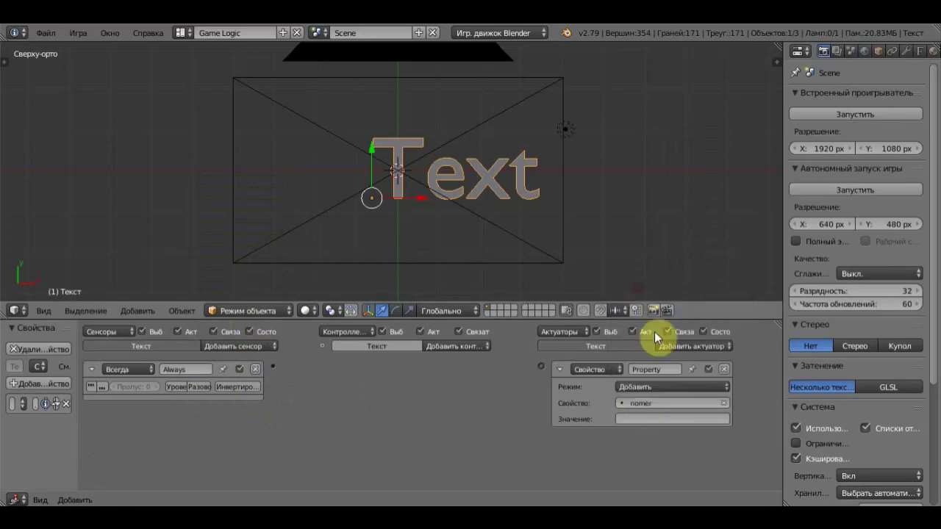
{"action": "left_click", "coordinate": [652, 419]}
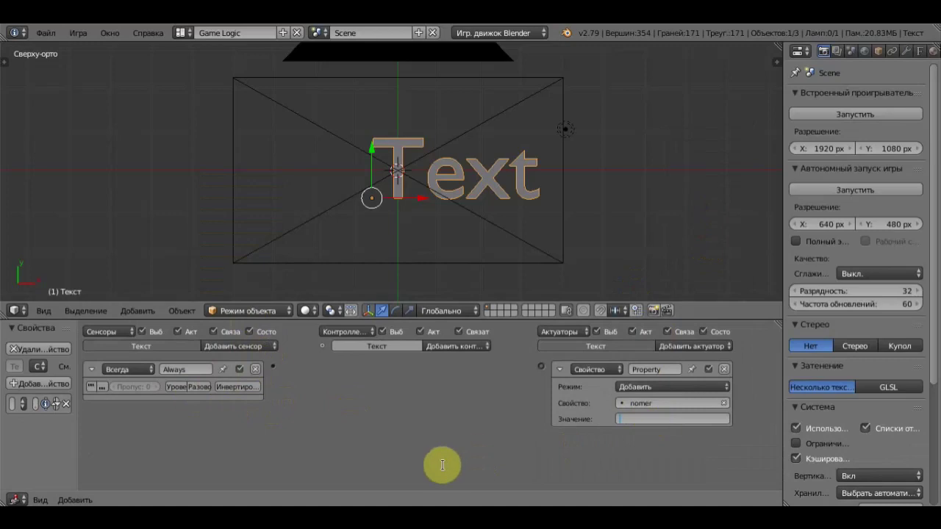
{"action": "type", "text": "-1"}
{"action": "key", "text": "Return"}
{"action": "left_click", "coordinate": [696, 348]}
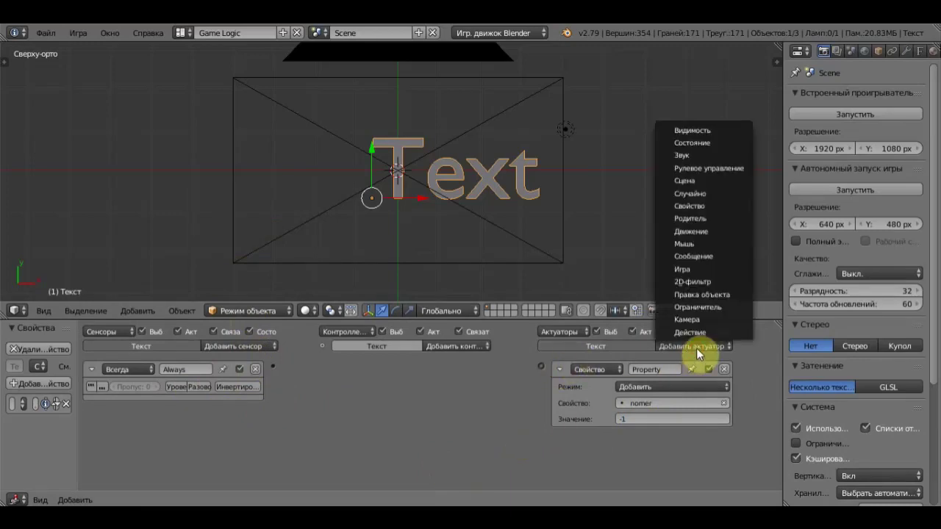
Step: Add a second Property actuator and enlarge the logic editor around the actuators
{"action": "left_click", "coordinate": [704, 205]}
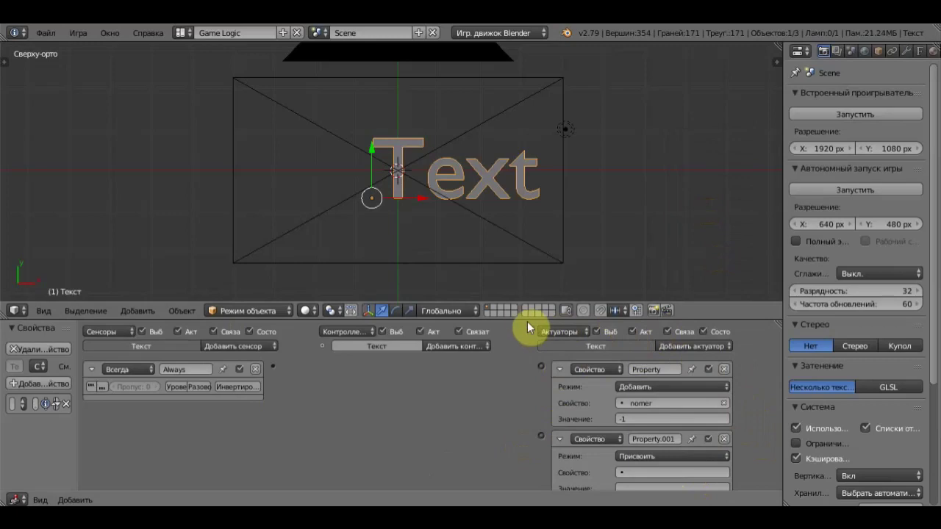
{"action": "left_click_drag", "start_coordinate": [529, 318], "coordinate": [530, 84]}
{"action": "scroll", "coordinate": [521, 169], "scroll_direction": "up", "scroll_amount": 3}
{"action": "scroll", "coordinate": [529, 213], "scroll_direction": "up", "scroll_amount": 1}
{"action": "middle_click_drag", "start_coordinate": [515, 231], "coordinate": [216, 246]}
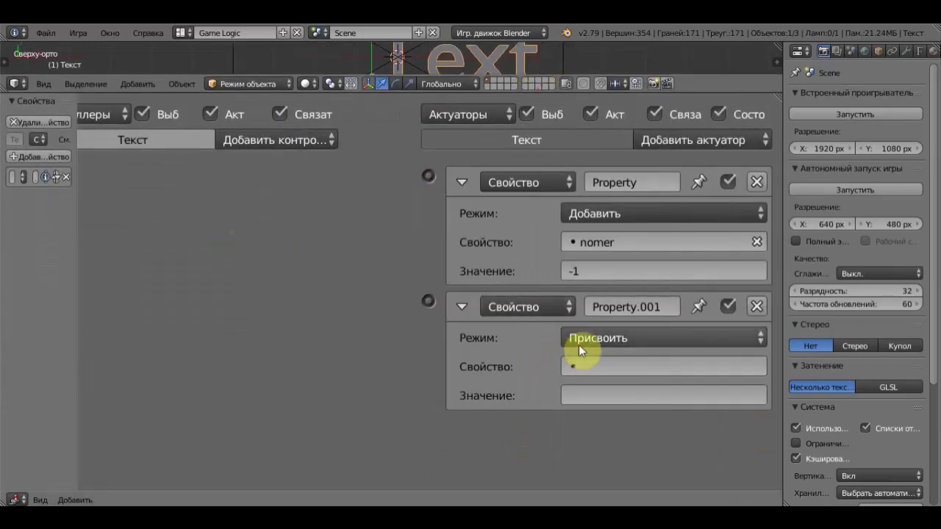
Step: Set the second actuator to Assign the value nomer to the Text property
{"action": "left_click", "coordinate": [660, 337]}
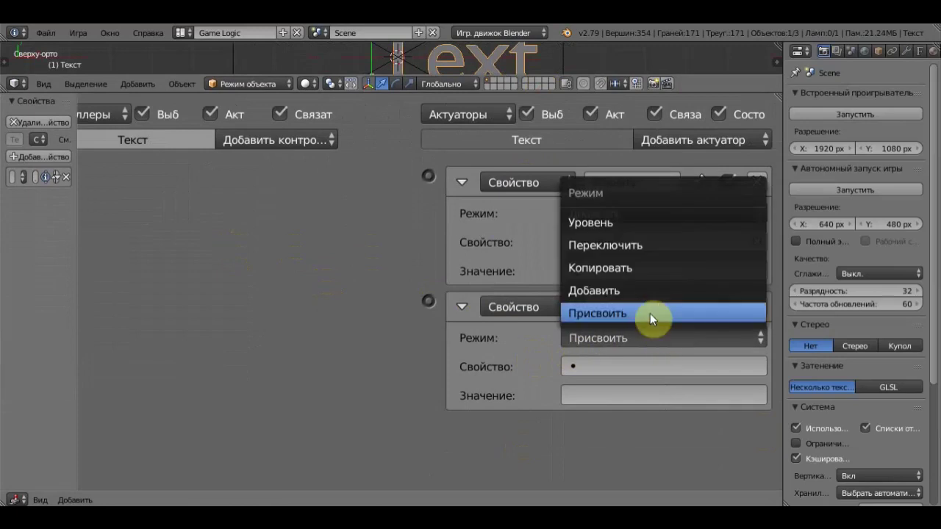
{"action": "left_click", "coordinate": [625, 340]}
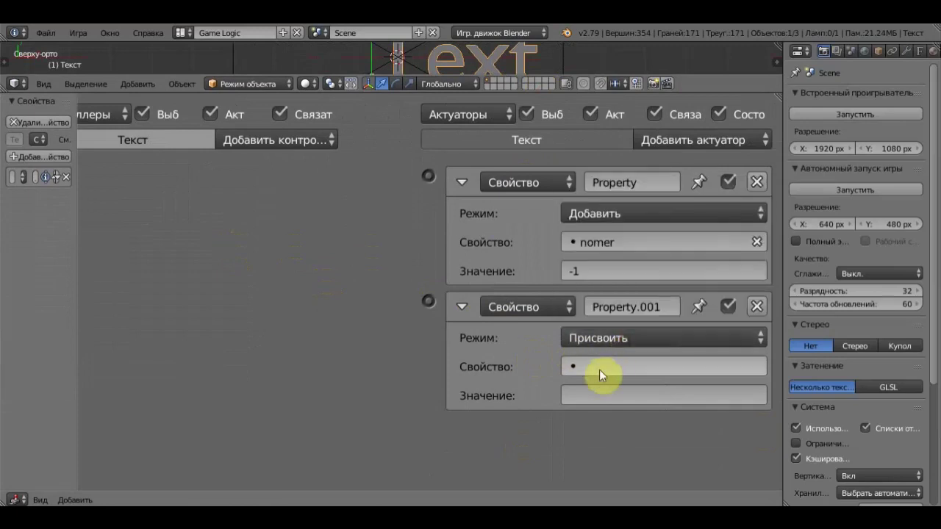
{"action": "left_click", "coordinate": [587, 364]}
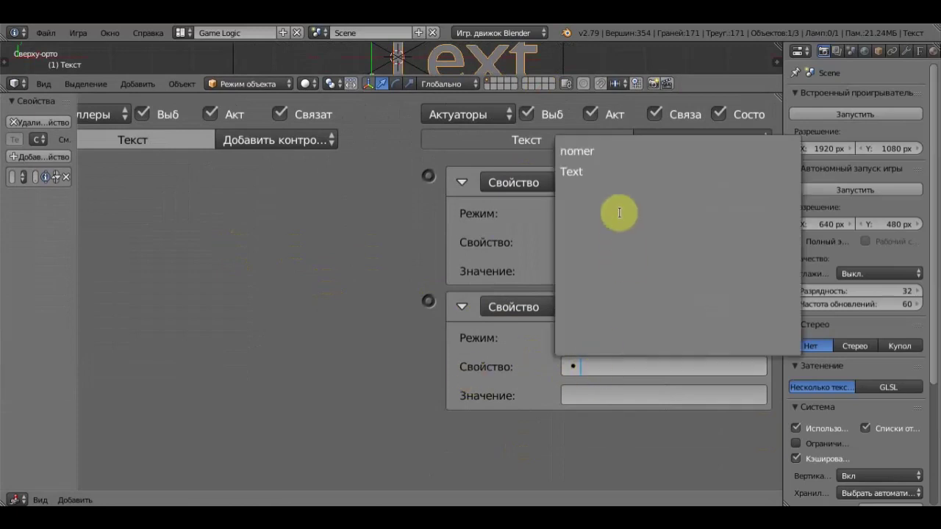
{"action": "left_click", "coordinate": [614, 281]}
{"action": "left_click", "coordinate": [600, 395]}
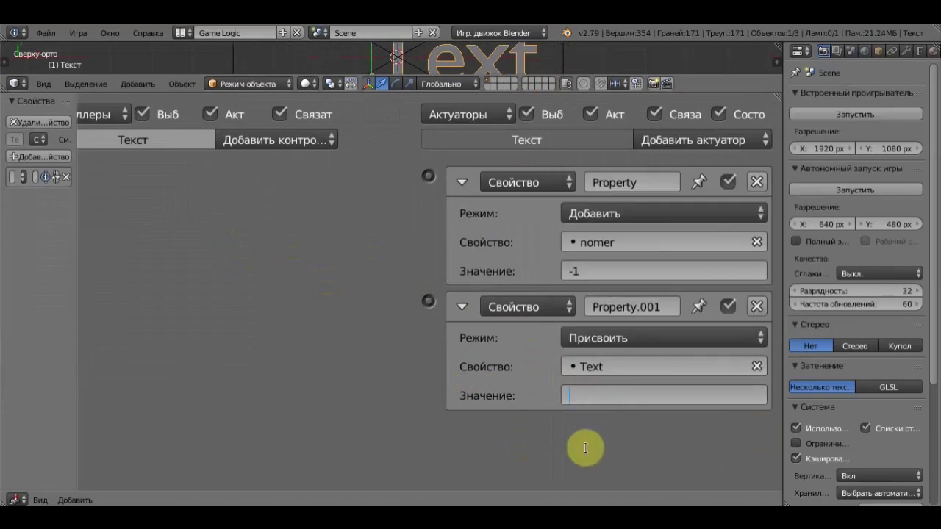
{"action": "type", "text": "n"}
{"action": "type", "text": "om"}
{"action": "type", "text": "er"}
{"action": "left_click", "coordinate": [119, 292]}
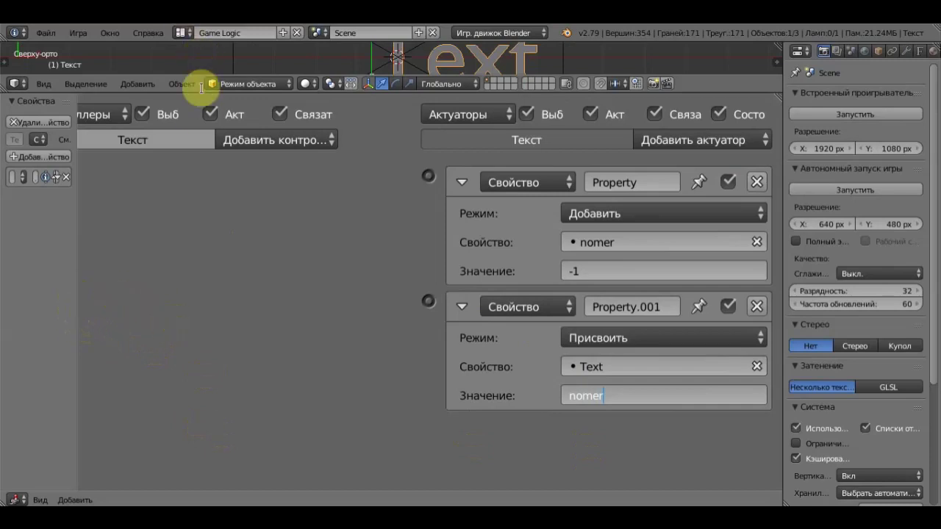
{"action": "key", "text": "Return"}
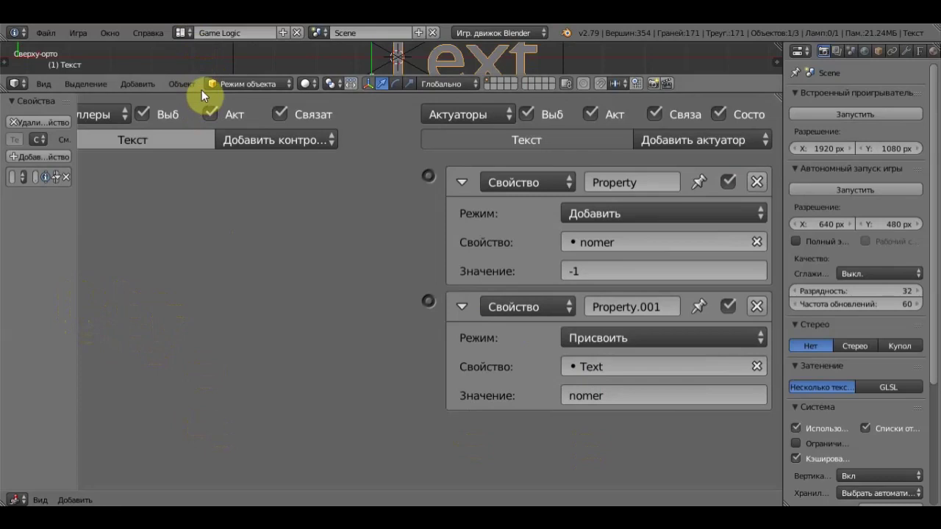
{"action": "left_click_drag", "start_coordinate": [202, 90], "coordinate": [209, 193]}
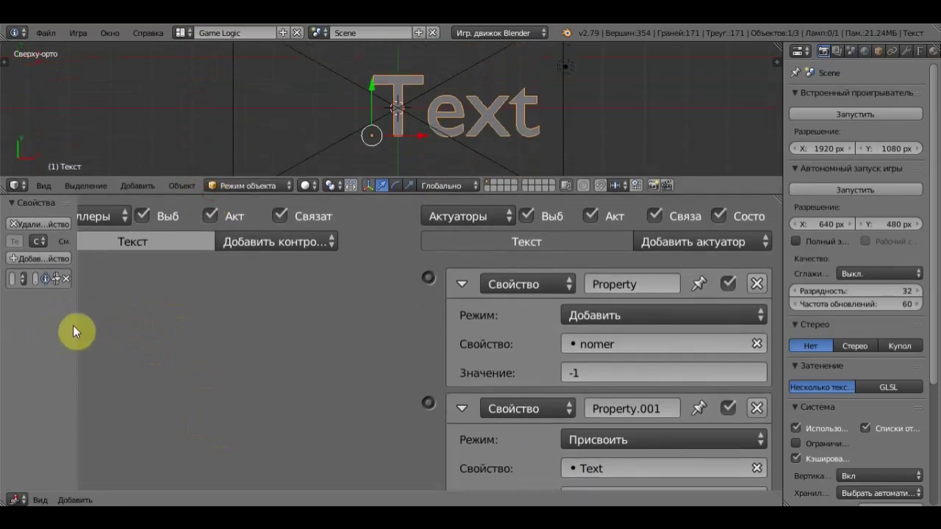
Step: Wire the Always sensor to the And controller and the controller to Property.001
{"action": "left_click_drag", "start_coordinate": [77, 325], "coordinate": [323, 326]}
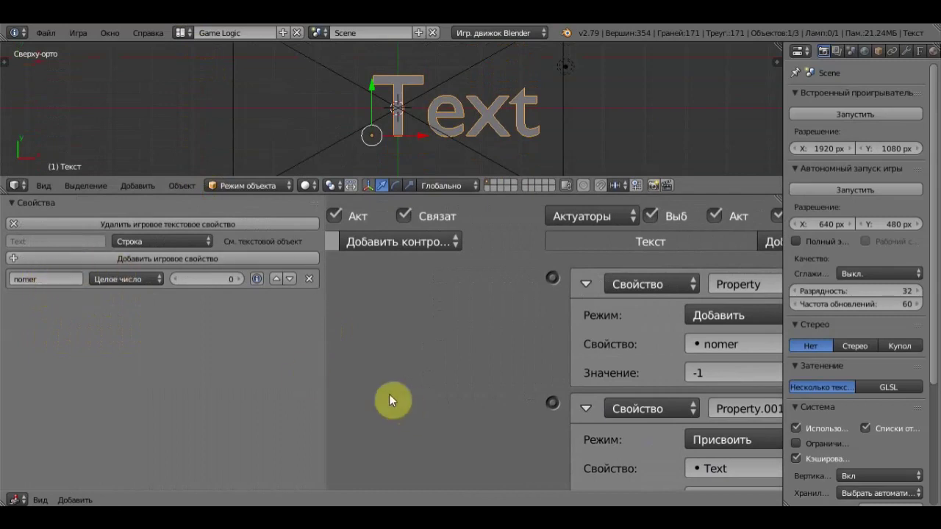
{"action": "left_click_drag", "start_coordinate": [324, 366], "coordinate": [88, 366]}
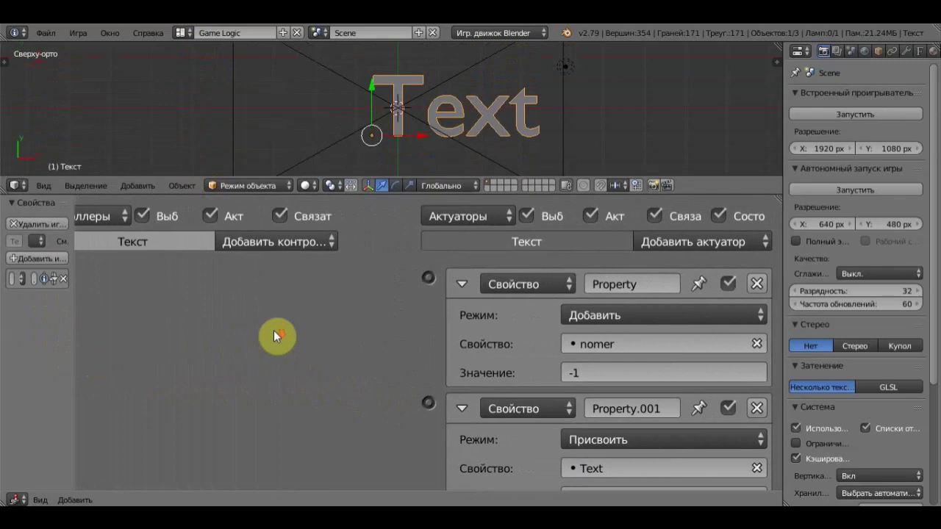
{"action": "key", "text": "Home"}
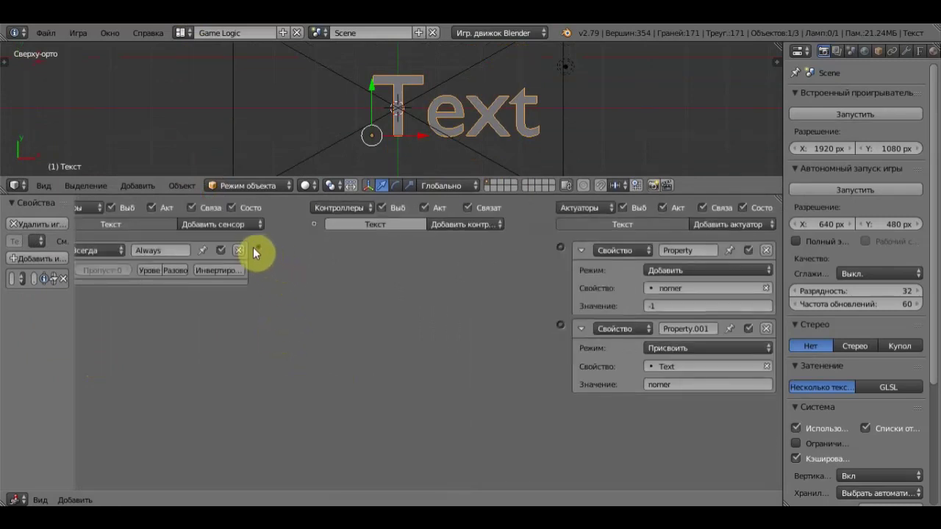
{"action": "left_click_drag", "start_coordinate": [257, 249], "coordinate": [559, 250]}
{"action": "left_click_drag", "start_coordinate": [497, 247], "coordinate": [559, 324]}
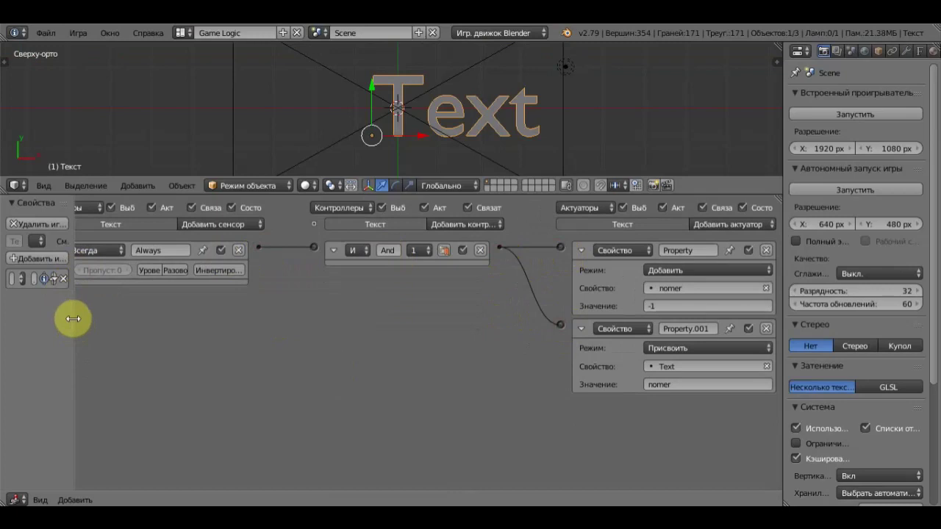
Step: Raise the nomer game property's starting value to 6
{"action": "left_click_drag", "start_coordinate": [74, 316], "coordinate": [382, 333]}
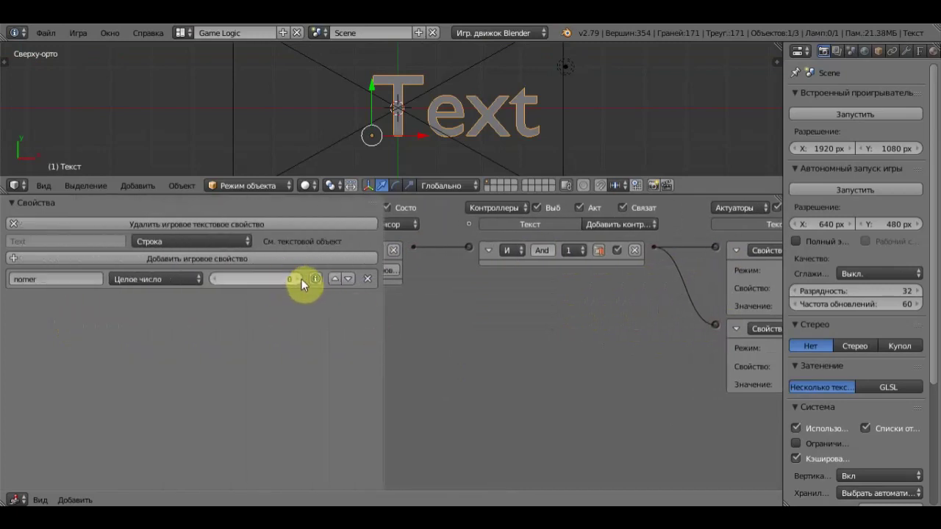
{"action": "left_click", "coordinate": [300, 278]}
{"action": "left_click", "coordinate": [295, 277]}
{"action": "left_click", "coordinate": [295, 278]}
{"action": "left_click", "coordinate": [294, 278]}
{"action": "left_click", "coordinate": [295, 277]}
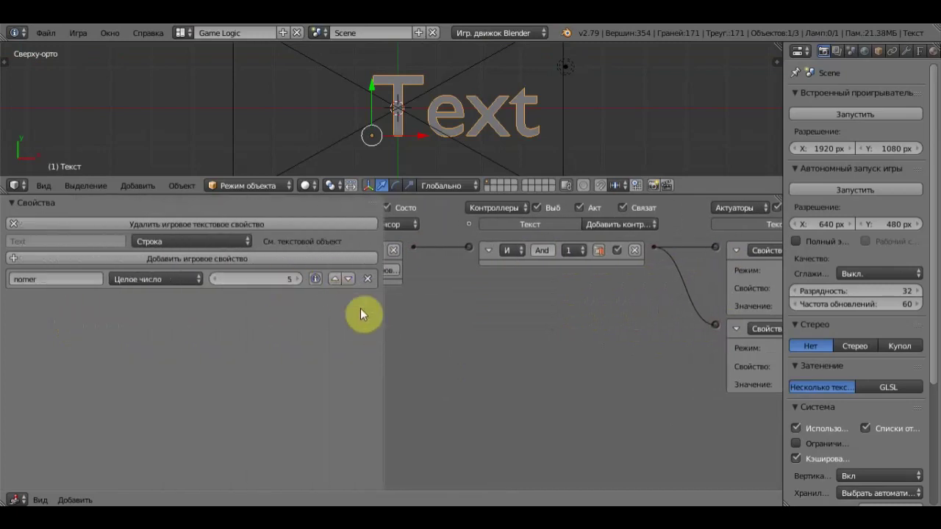
{"action": "left_click", "coordinate": [294, 277]}
{"action": "left_click_drag", "start_coordinate": [383, 340], "coordinate": [69, 326]}
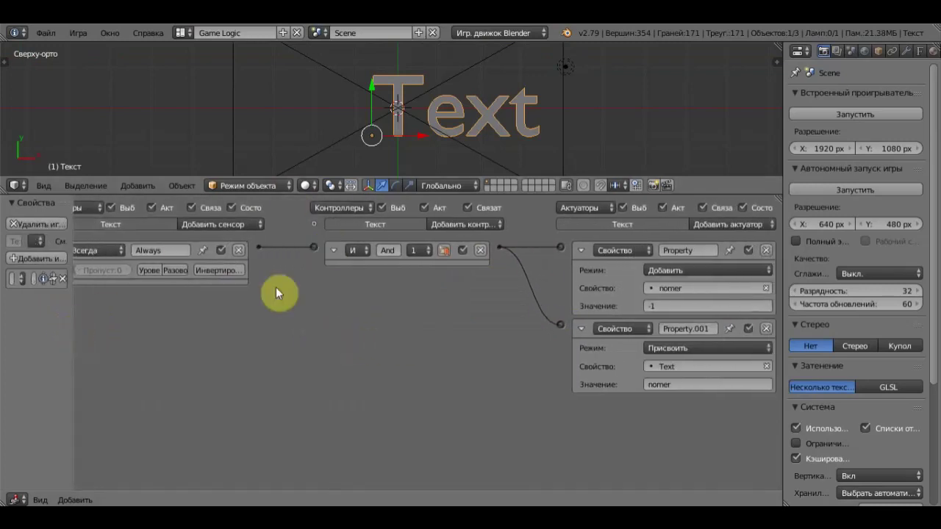
Step: Turn on True-level pulse for the Always sensor and set its Skip to 60
{"action": "scroll", "coordinate": [345, 308], "scroll_direction": "up", "scroll_amount": 2}
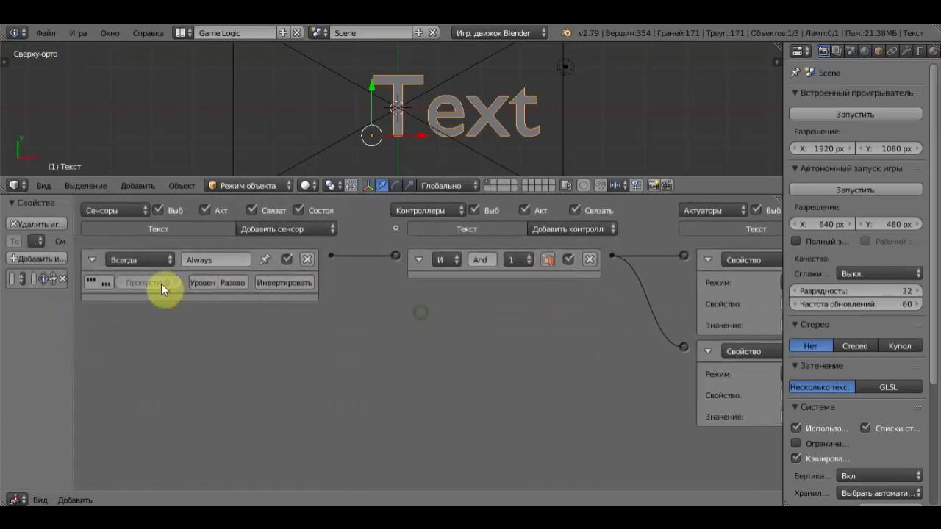
{"action": "left_click", "coordinate": [91, 283]}
{"action": "left_click", "coordinate": [91, 283]}
{"action": "left_click", "coordinate": [160, 282]}
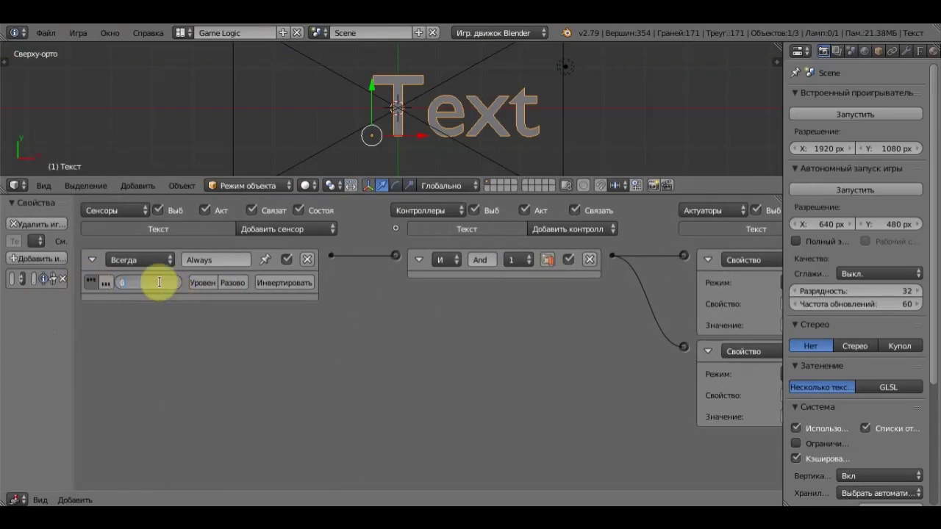
{"action": "type", "text": "60"}
{"action": "key", "text": "Return"}
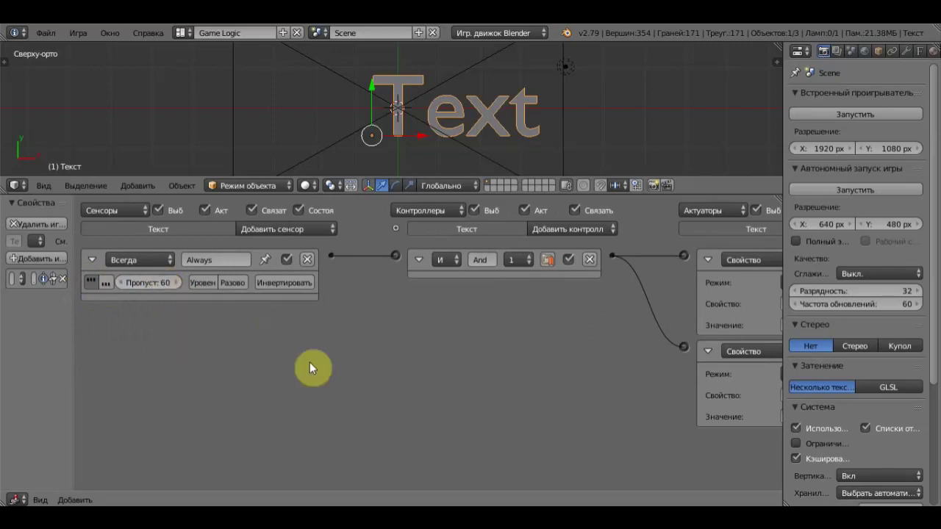
{"action": "scroll", "coordinate": [326, 351], "scroll_direction": "down", "scroll_amount": 2}
{"action": "scroll", "coordinate": [327, 350], "scroll_direction": "down", "scroll_amount": 2}
{"action": "scroll", "coordinate": [332, 345], "scroll_direction": "down", "scroll_amount": 1}
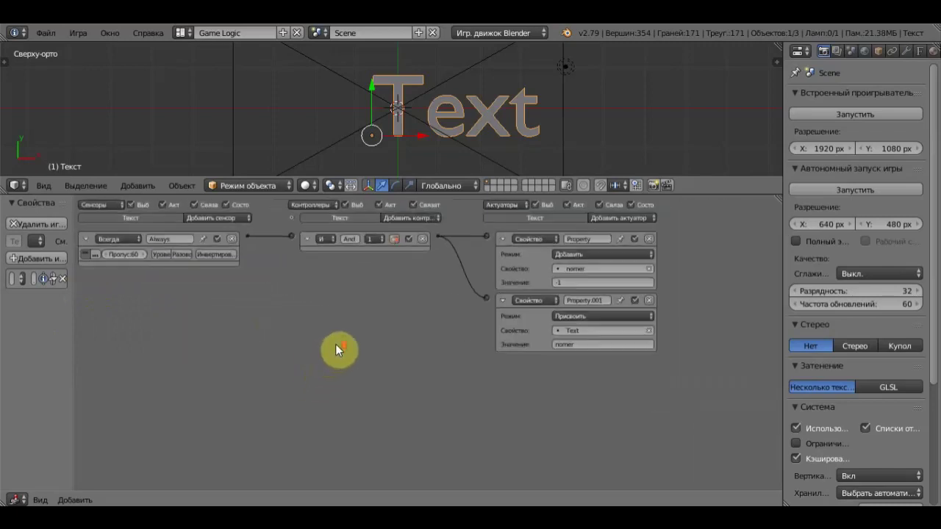
{"action": "scroll", "coordinate": [340, 337], "scroll_direction": "down", "scroll_amount": 1}
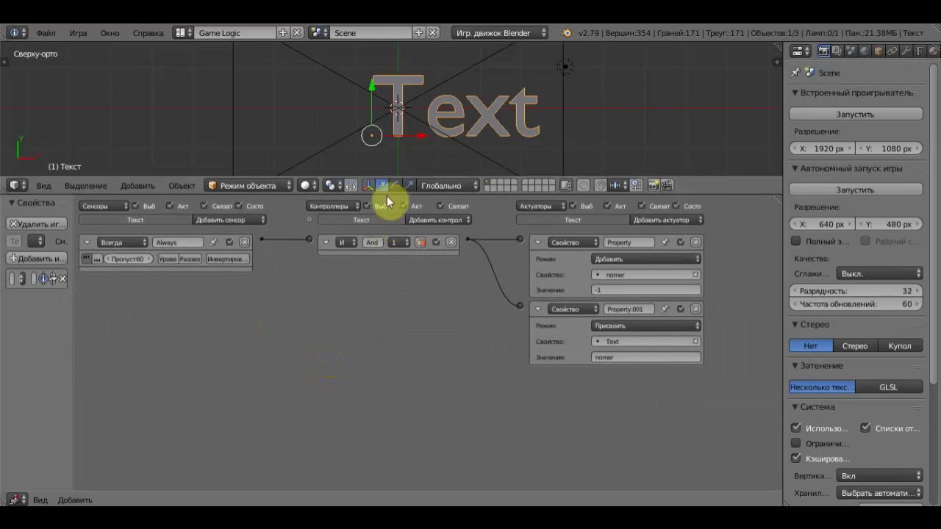
Step: Enlarge the 3D view and test-run the game in camera view; the countdown runs from 5 to -2
{"action": "left_click_drag", "start_coordinate": [388, 195], "coordinate": [422, 502]}
{"action": "scroll", "coordinate": [551, 317], "scroll_direction": "up", "scroll_amount": 4}
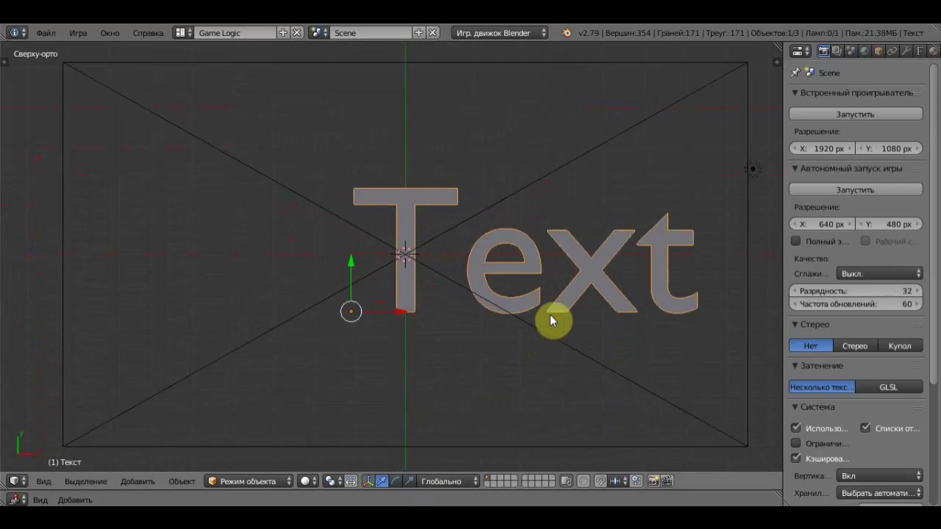
{"action": "key", "text": "KP_0"}
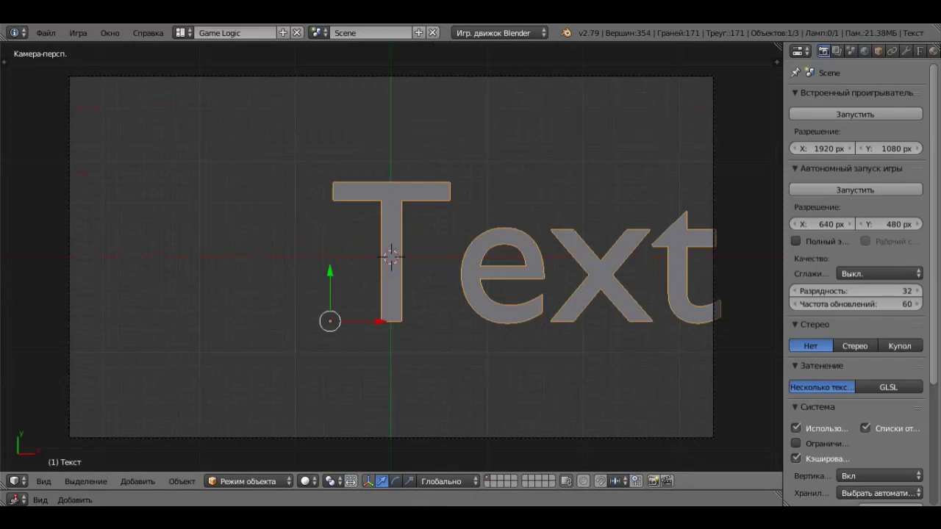
{"action": "key", "text": "p"}
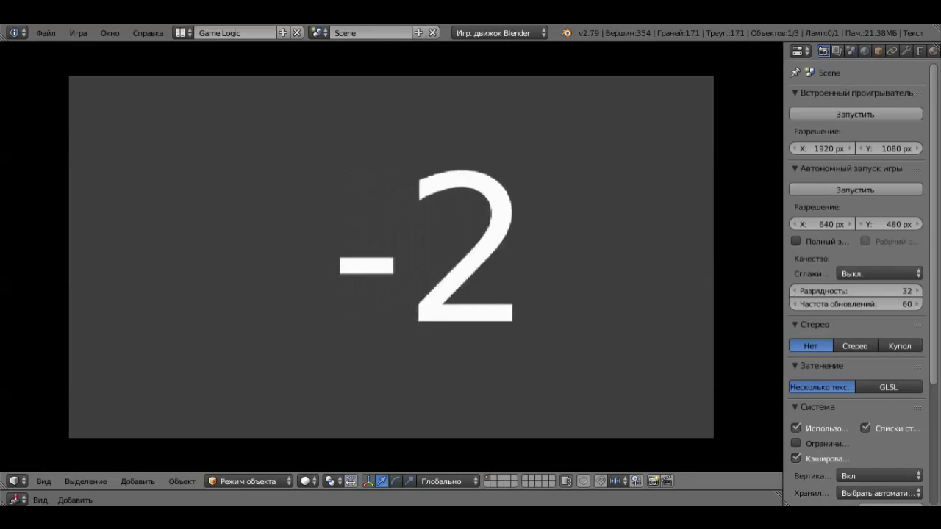
{"action": "key", "text": "Escape"}
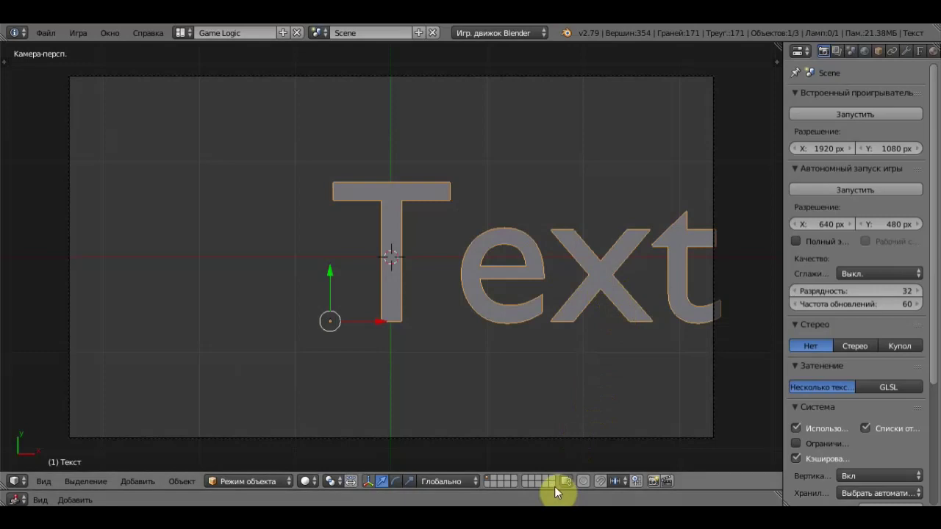
Step: Add a Property sensor that checks whether nomer equals 0
{"action": "left_click_drag", "start_coordinate": [555, 490], "coordinate": [534, 150]}
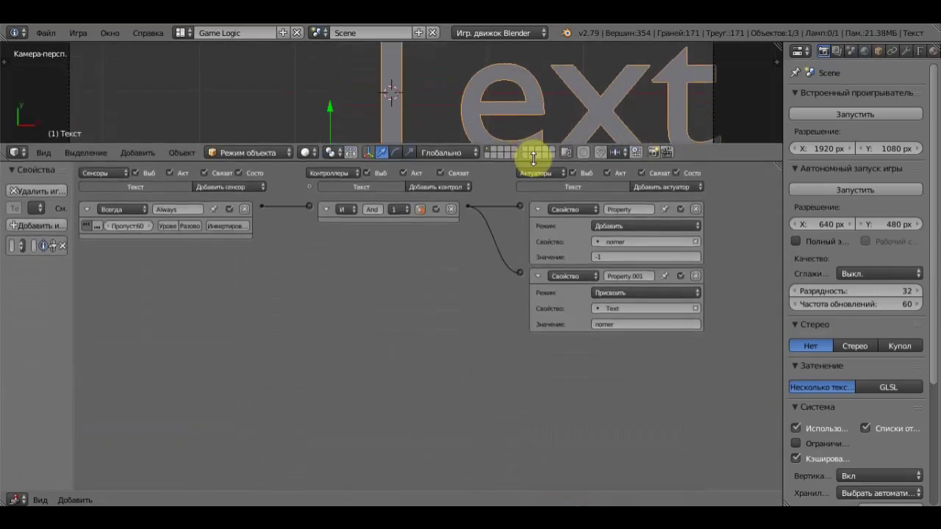
{"action": "left_click", "coordinate": [233, 189]}
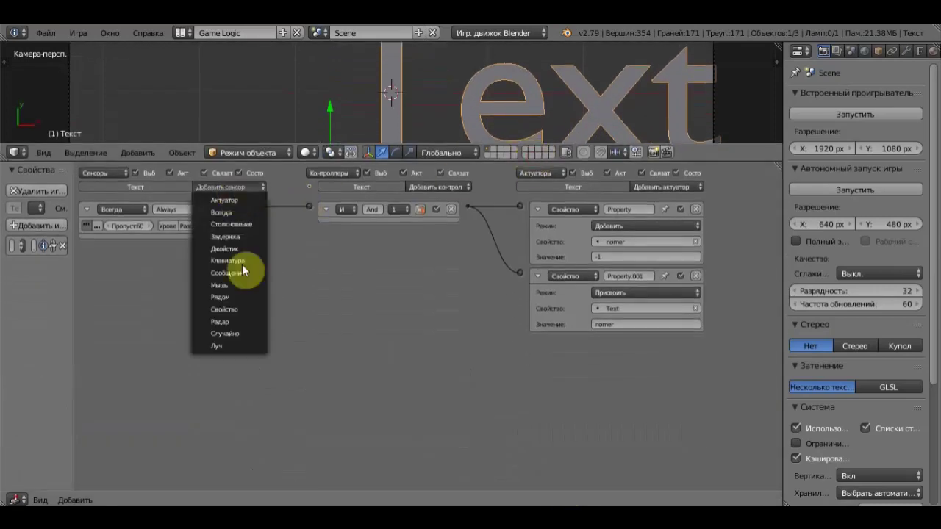
{"action": "left_click", "coordinate": [236, 309]}
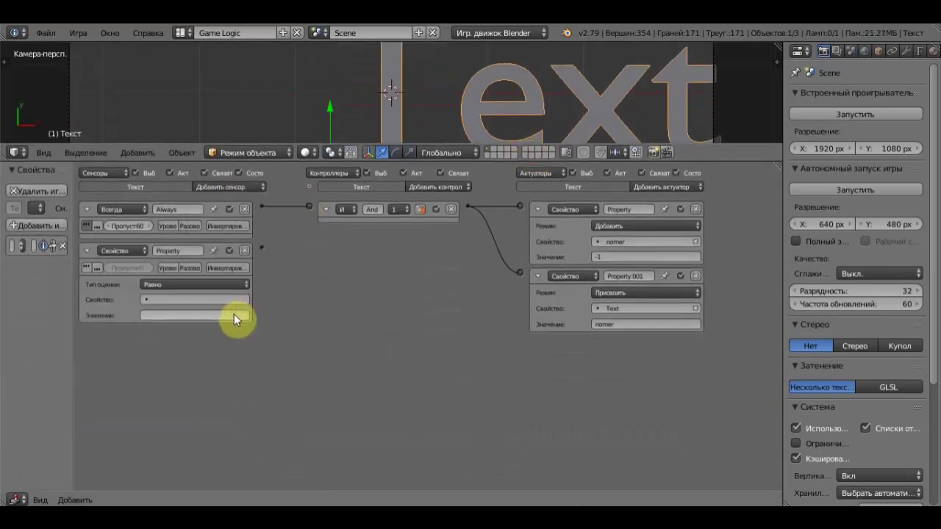
{"action": "left_click", "coordinate": [168, 300]}
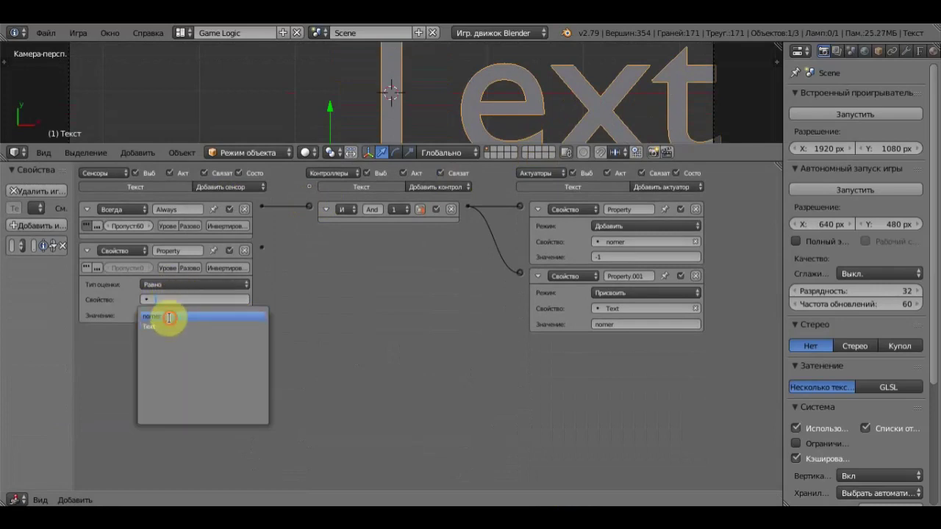
{"action": "left_click", "coordinate": [168, 316]}
{"action": "left_click", "coordinate": [168, 313]}
{"action": "type", "text": "0"}
{"action": "key", "text": "Return"}
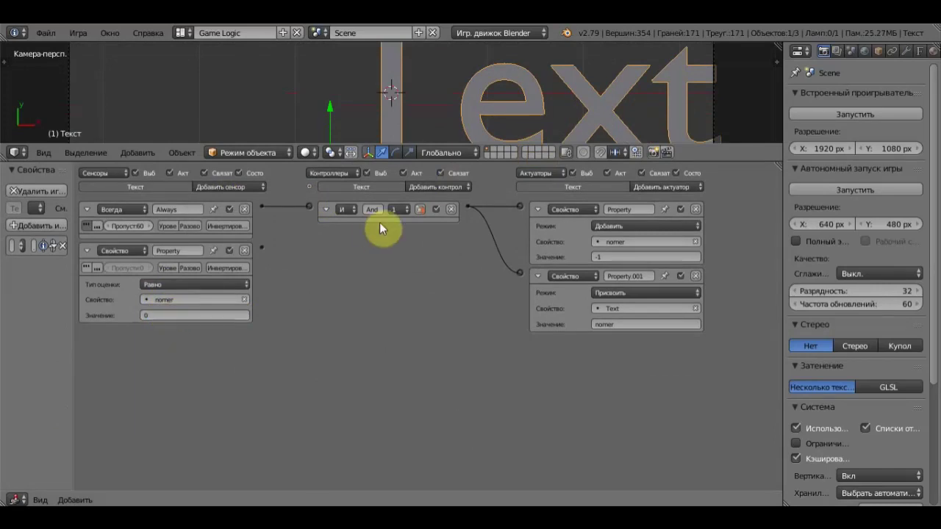
Step: Add an Edit Object actuator in End Object mode and wire the Property sensor to it
{"action": "left_click", "coordinate": [650, 189]}
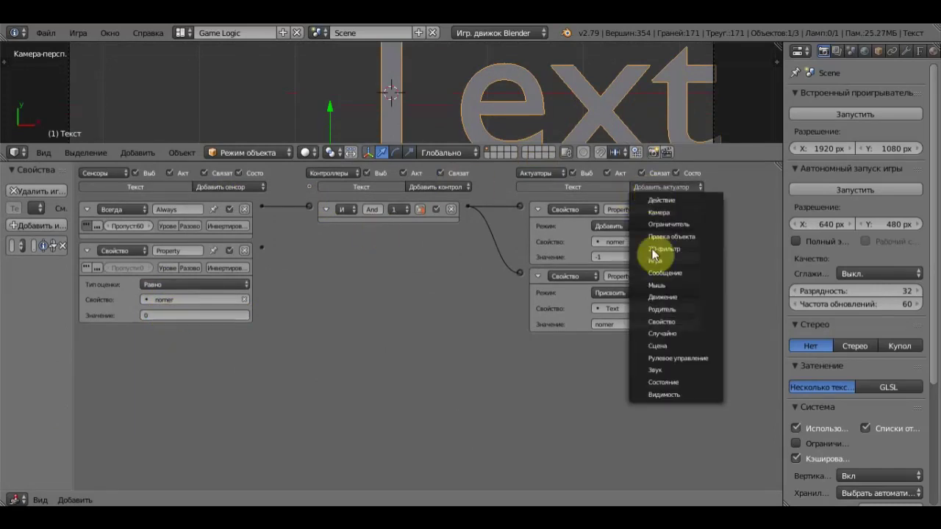
{"action": "left_click", "coordinate": [671, 237]}
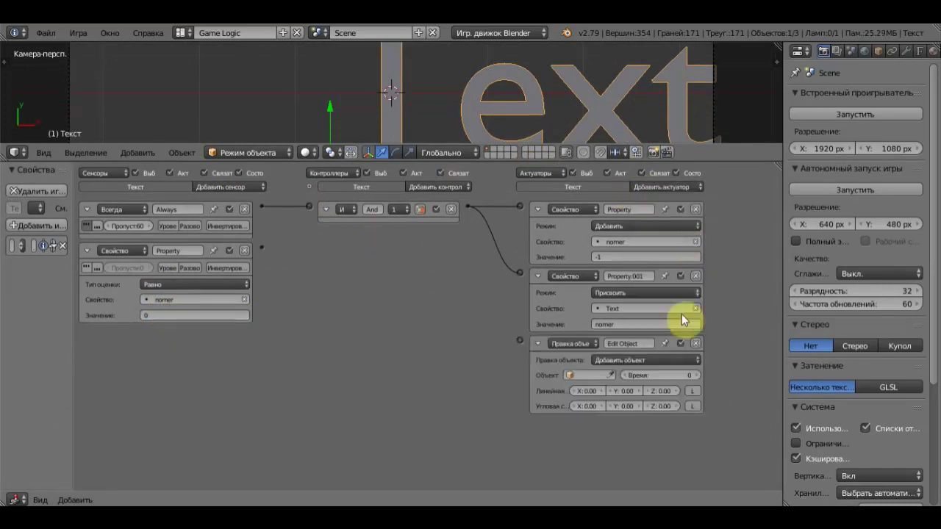
{"action": "left_click", "coordinate": [644, 360]}
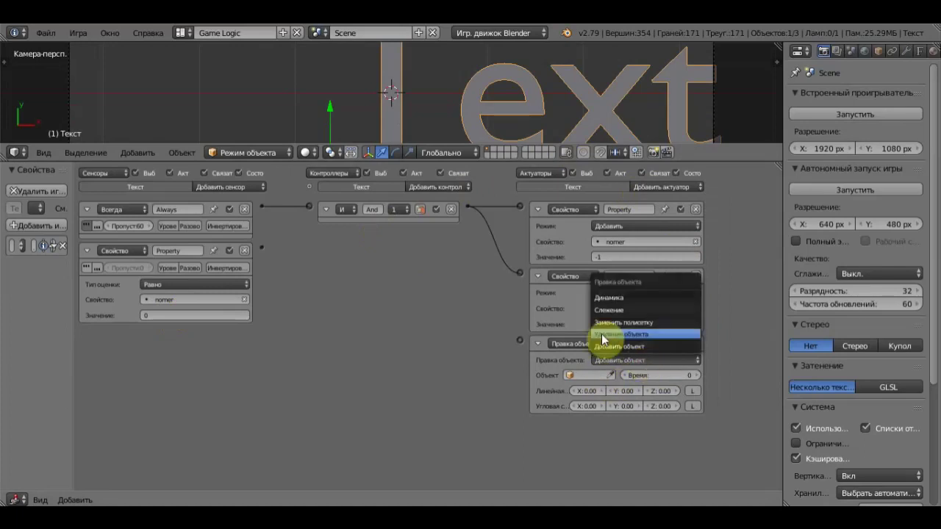
{"action": "left_click", "coordinate": [617, 334]}
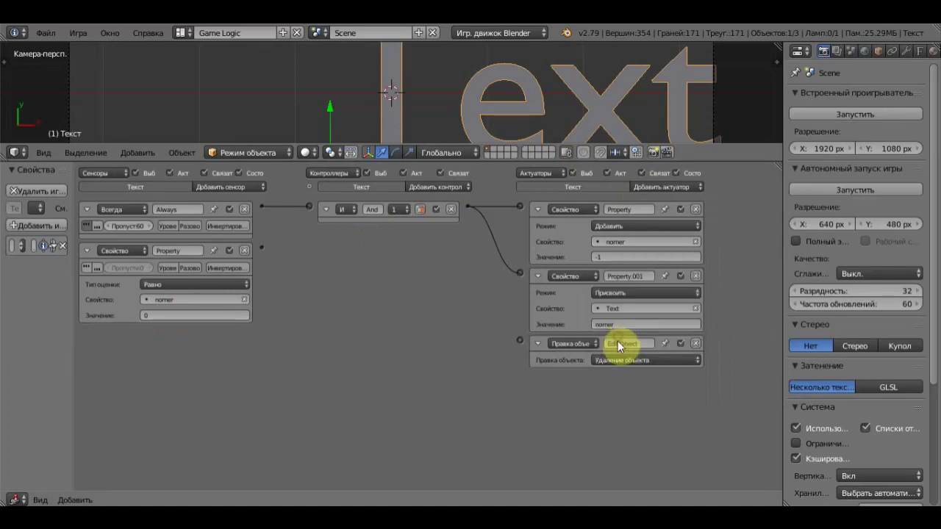
{"action": "left_click_drag", "start_coordinate": [260, 250], "coordinate": [519, 340]}
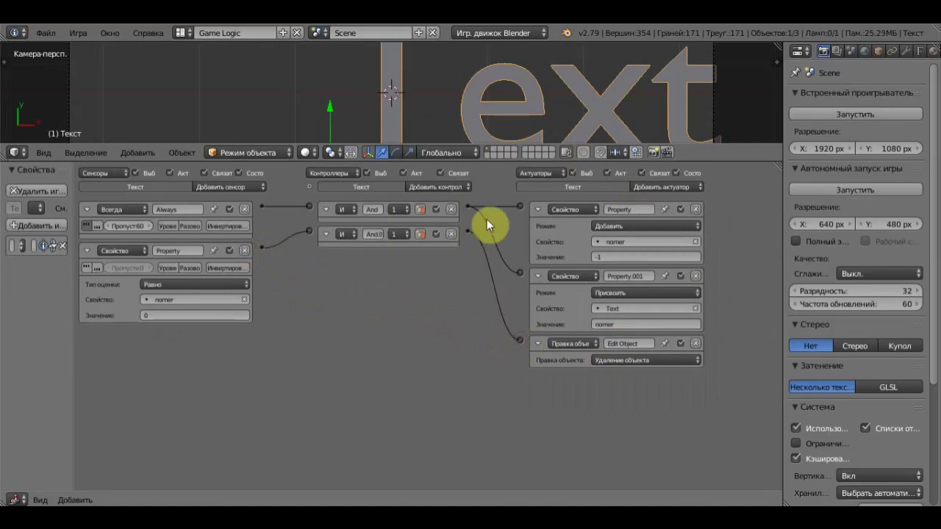
{"action": "left_click_drag", "start_coordinate": [488, 161], "coordinate": [505, 491]}
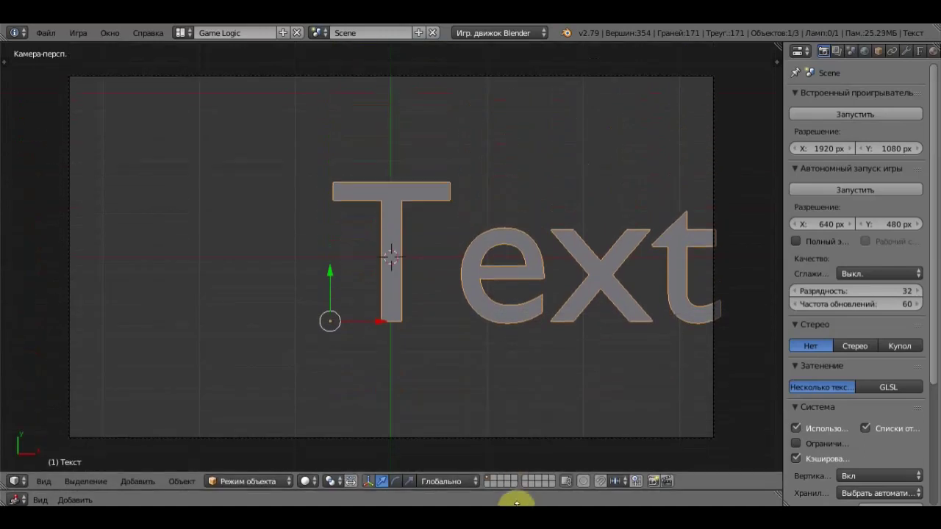
Step: Test-run the game from top view, where the text vanishes after 2, then zoom out to the camera frame
{"action": "key", "text": "KP_7"}
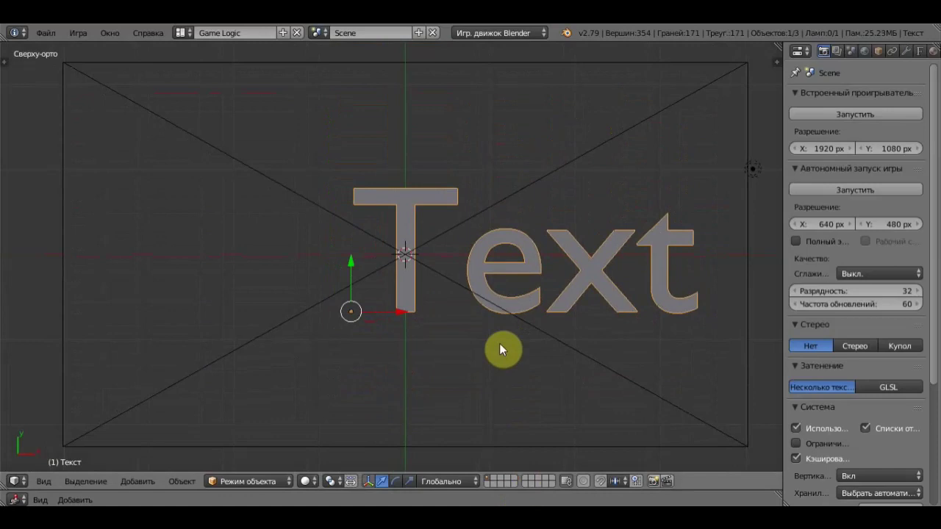
{"action": "key", "text": "p"}
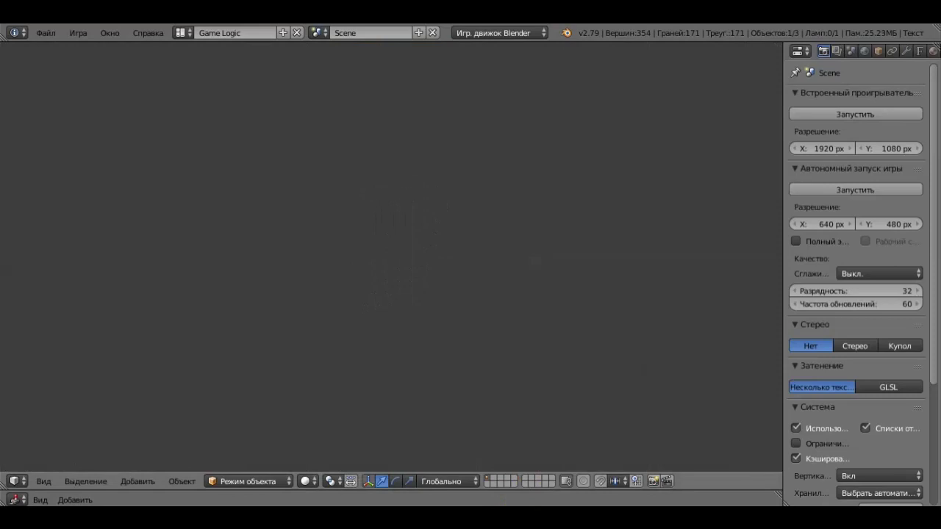
{"action": "key", "text": "Escape"}
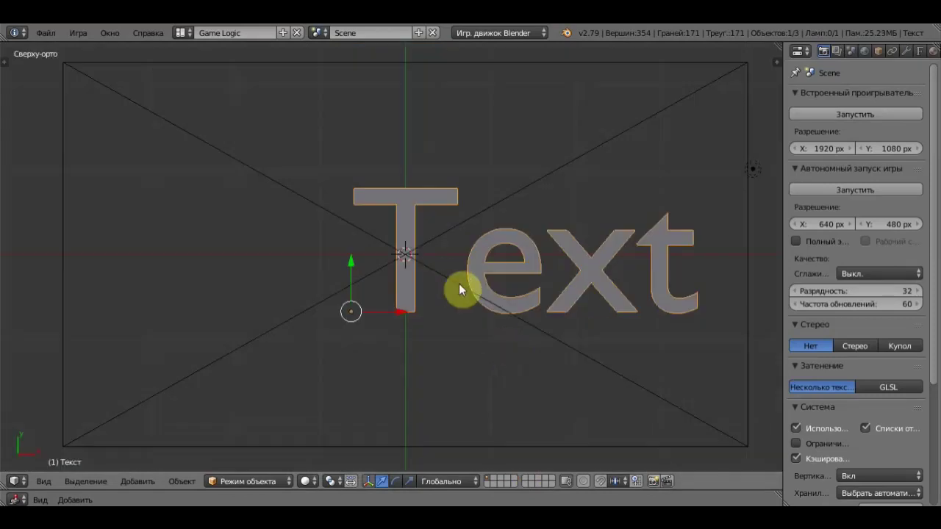
{"action": "scroll", "coordinate": [460, 283], "scroll_direction": "down", "scroll_amount": 2}
{"action": "scroll", "coordinate": [460, 283], "scroll_direction": "down", "scroll_amount": 2}
{"action": "scroll", "coordinate": [459, 276], "scroll_direction": "down", "scroll_amount": 1}
{"action": "scroll", "coordinate": [461, 290], "scroll_direction": "down", "scroll_amount": 1}
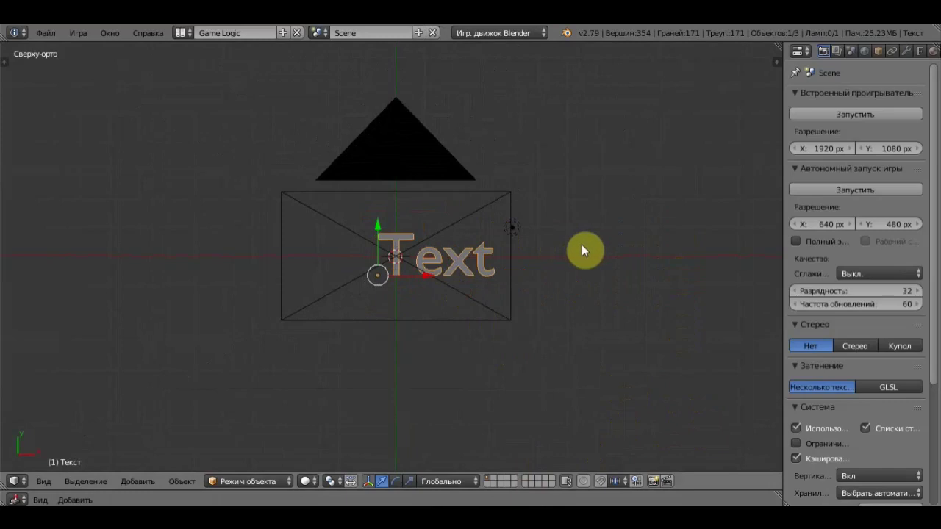
Step: Add a new text object, scale it, and place it over the original Text inside the camera frame
{"action": "key", "text": "shift+a"}
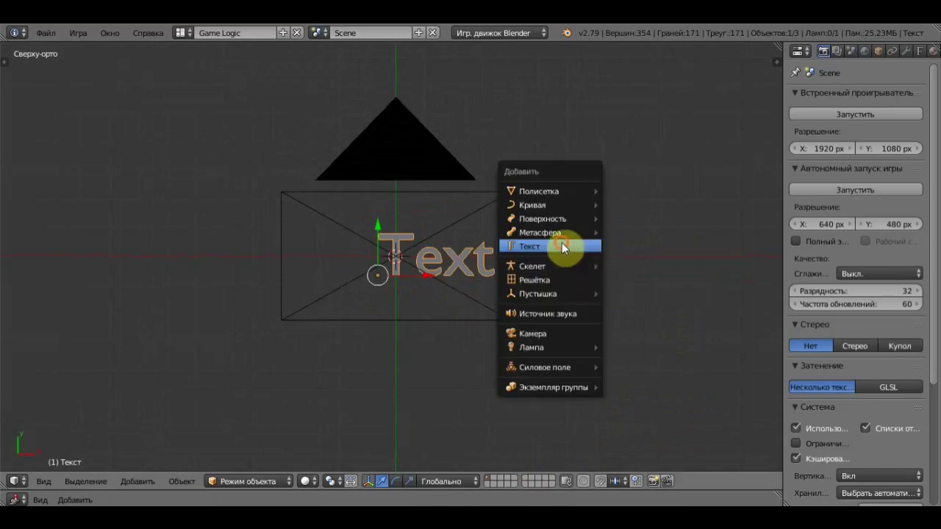
{"action": "left_click", "coordinate": [562, 242]}
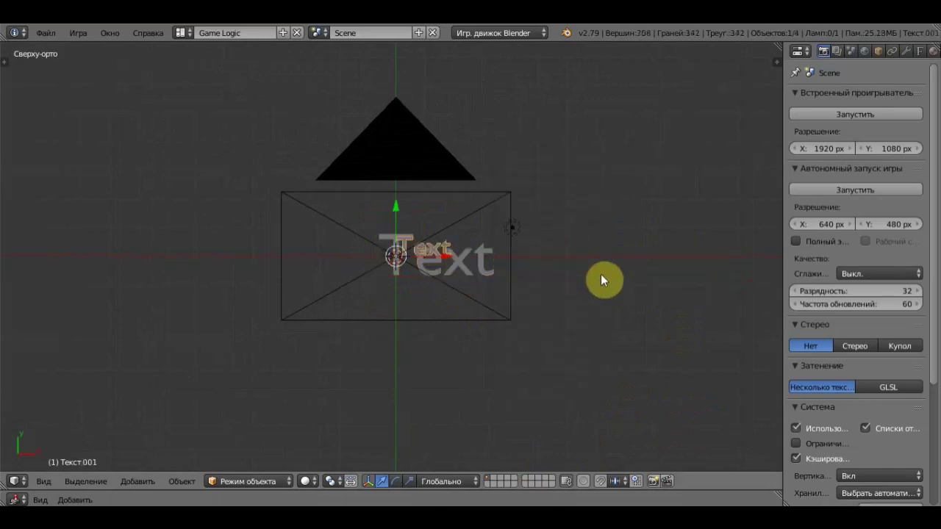
{"action": "key", "text": "s"}
{"action": "left_click", "coordinate": [203, 309]}
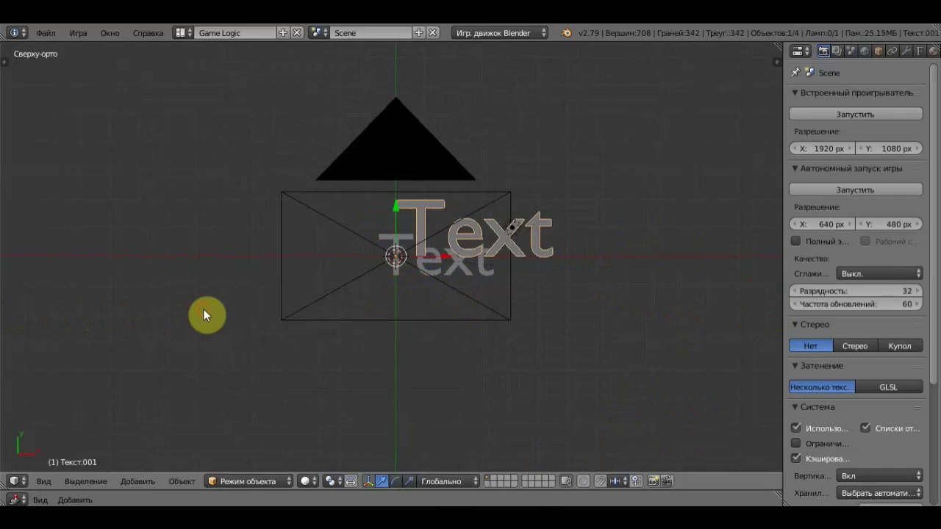
{"action": "left_click_drag", "start_coordinate": [471, 256], "coordinate": [383, 230]}
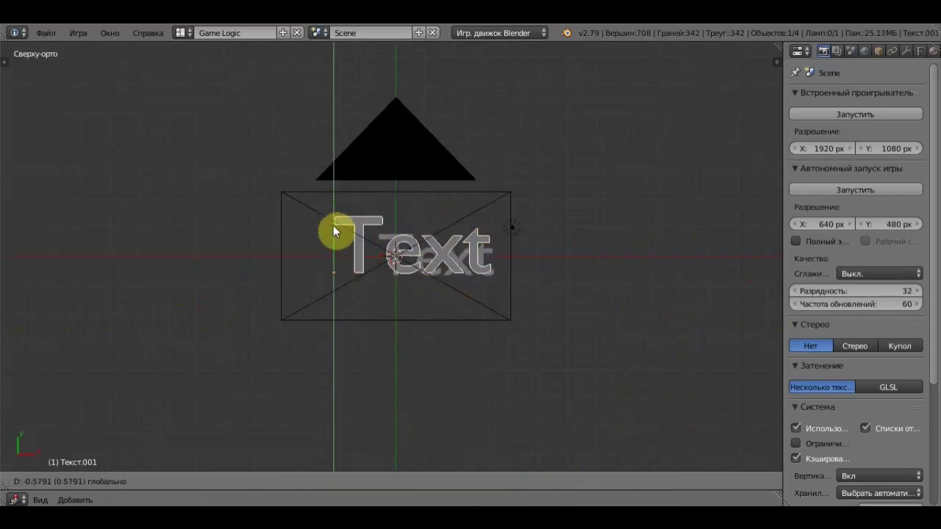
{"action": "left_click_drag", "start_coordinate": [334, 212], "coordinate": [374, 277]}
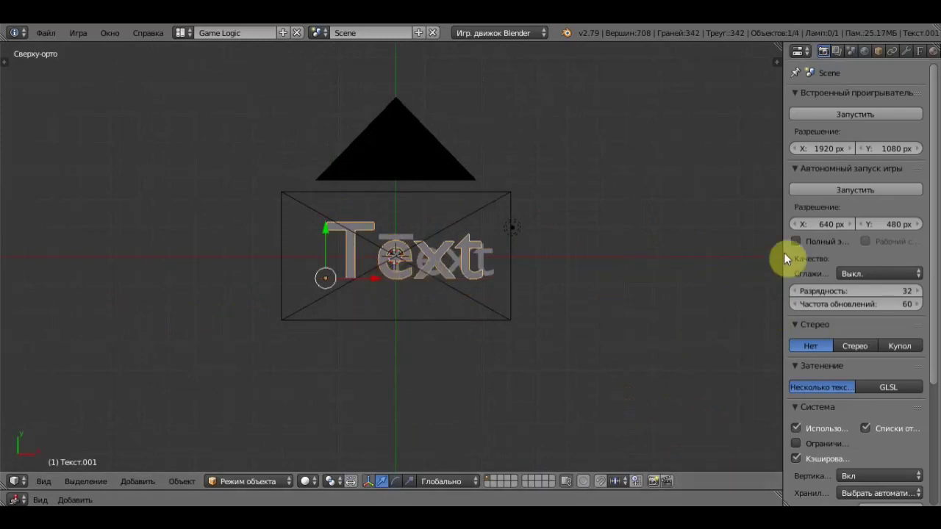
{"action": "left_click_drag", "start_coordinate": [784, 252], "coordinate": [553, 261]}
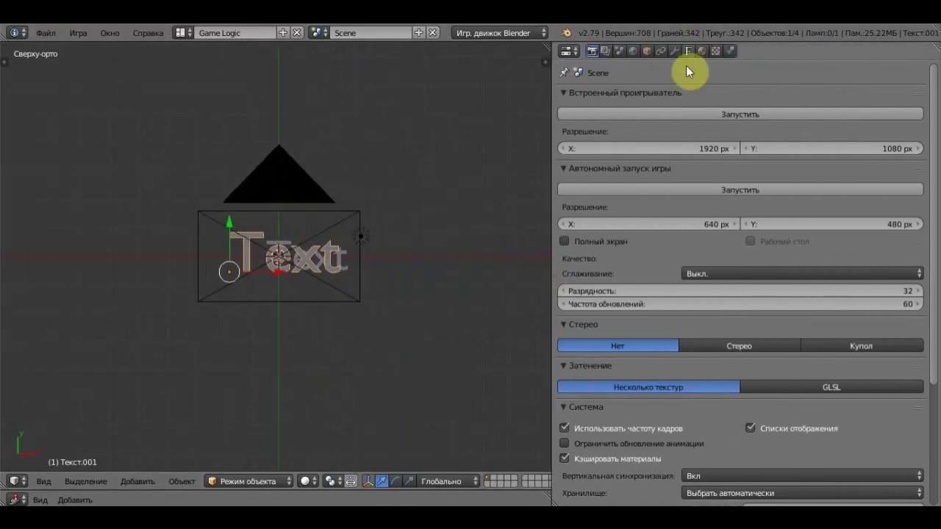
{"action": "left_click", "coordinate": [688, 52]}
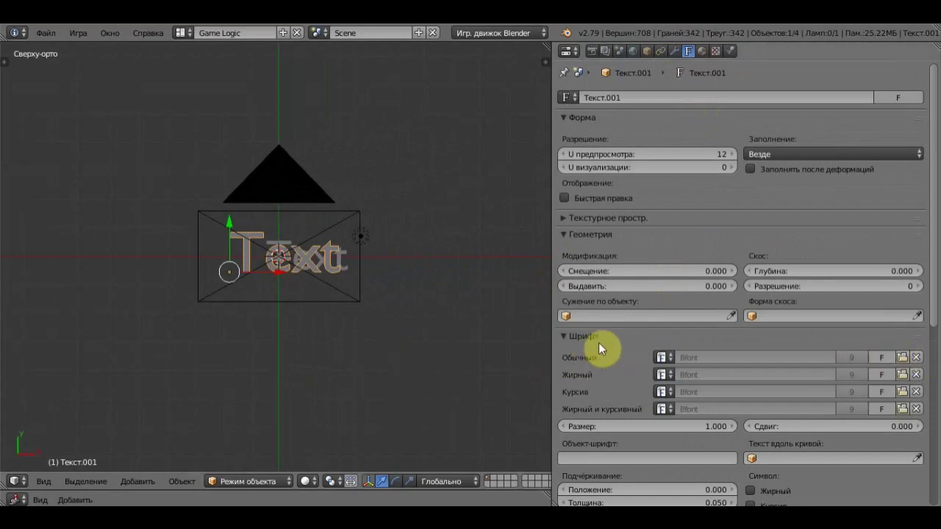
Step: Load arial.ttf from C:\Windows\Fonts as the ArialMT font of Текст.001
{"action": "left_click", "coordinate": [902, 357]}
{"action": "left_click", "coordinate": [219, 69]}
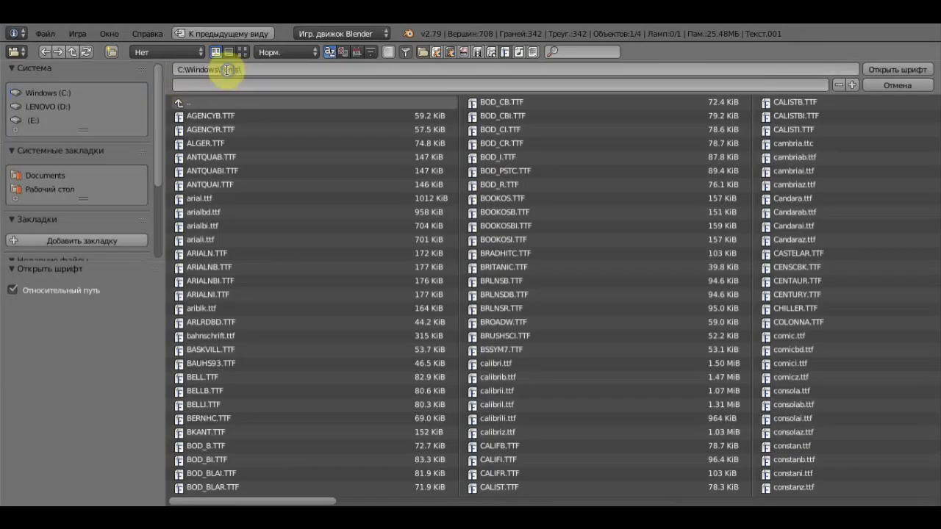
{"action": "right_click", "coordinate": [211, 68]}
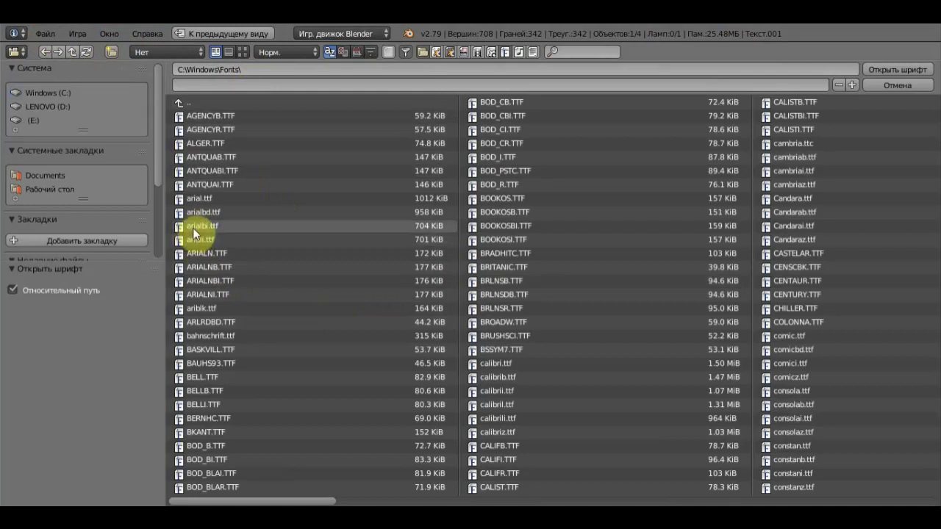
{"action": "left_click", "coordinate": [197, 199]}
{"action": "left_click", "coordinate": [886, 69]}
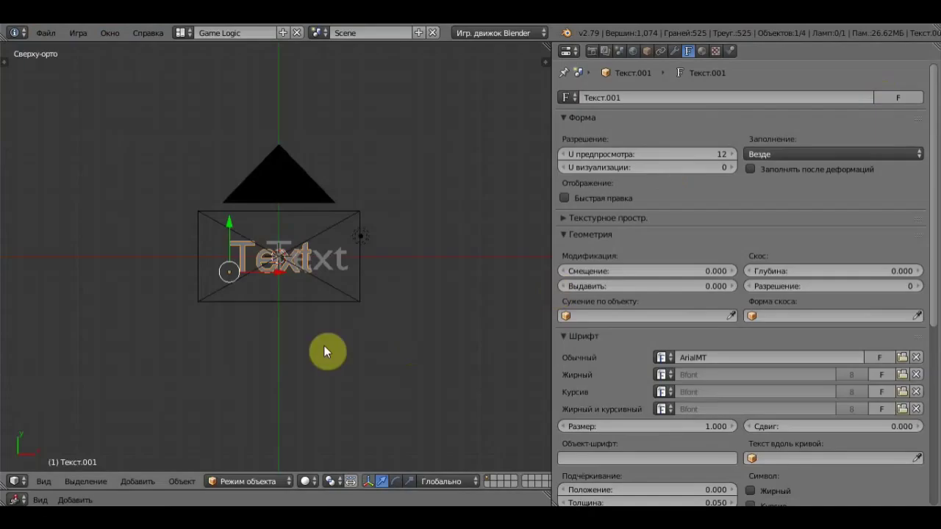
{"action": "key", "text": "Tab"}
Step: Replace the word 'Text' in the new text object with 'ПРИВЕТ'
{"action": "key", "text": "BackSpace"}
{"action": "key", "text": "BackSpace"}
{"action": "key", "text": "BackSpace"}
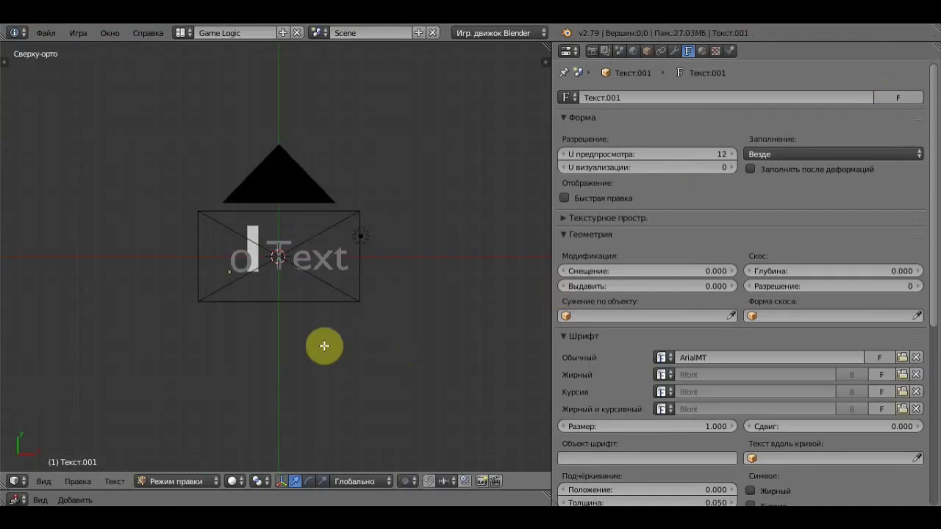
{"action": "scroll", "coordinate": [326, 345], "scroll_direction": "up", "scroll_amount": 3}
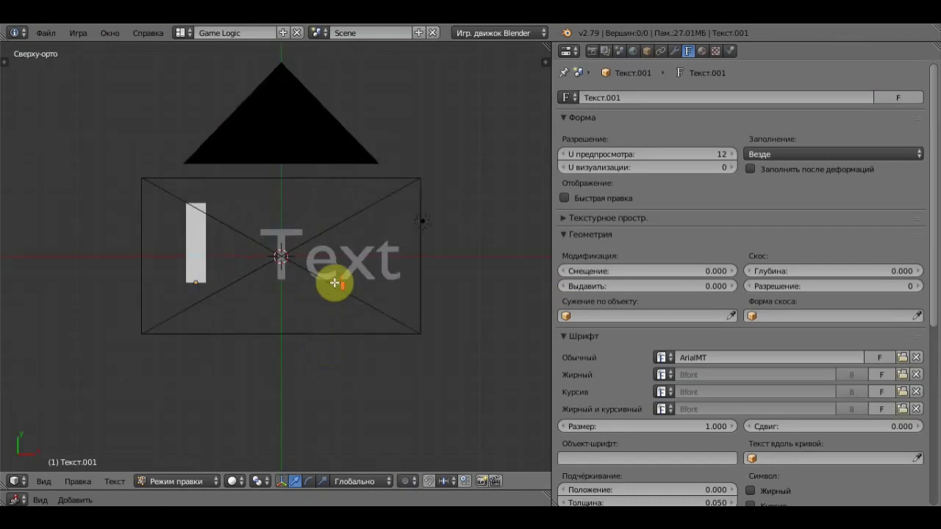
{"action": "scroll", "coordinate": [332, 281], "scroll_direction": "up", "scroll_amount": 1}
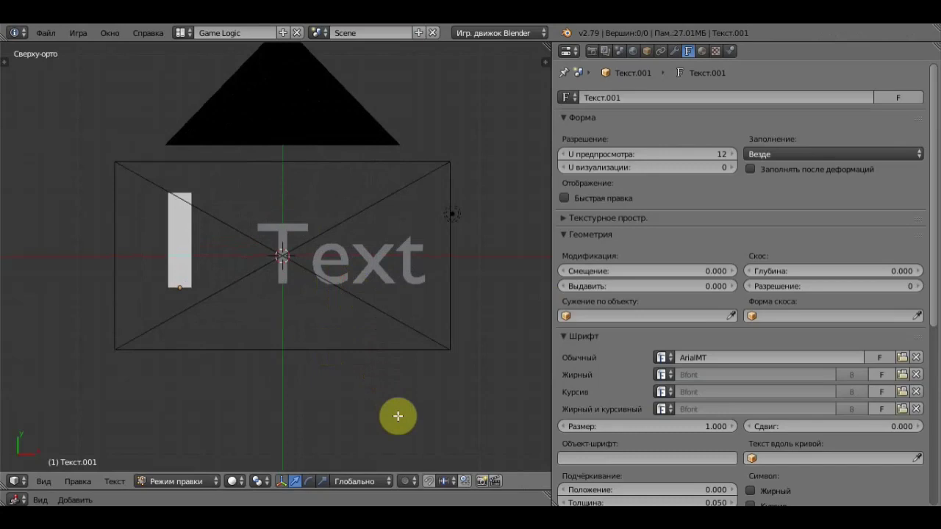
{"action": "type", "text": "ПРИ"}
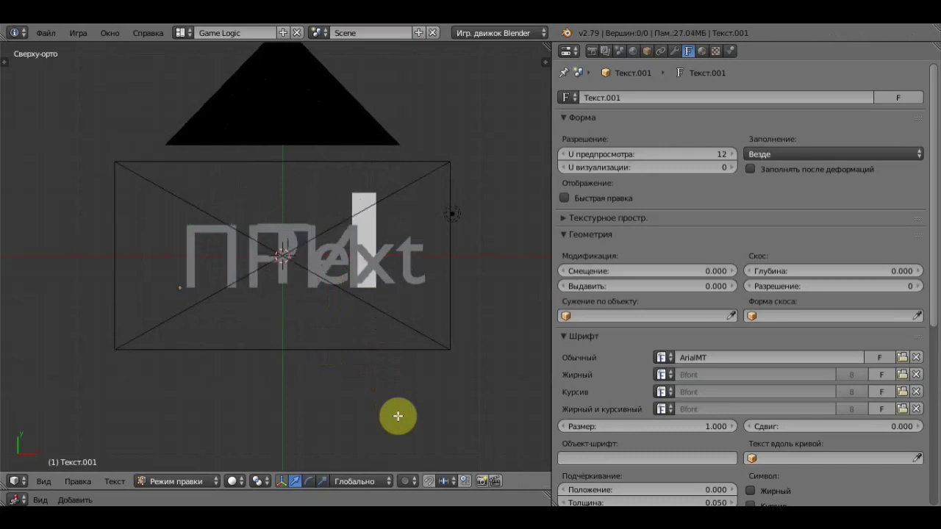
{"action": "type", "text": "ВЕТ"}
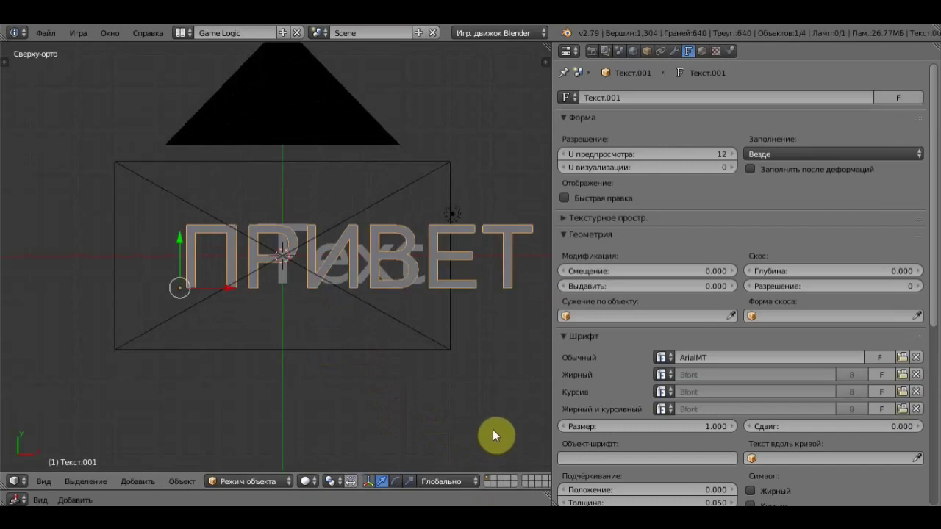
Step: Shrink ПРИВЕТ, position it over the original Text, and enlarge the logic editor
{"action": "key", "text": "s"}
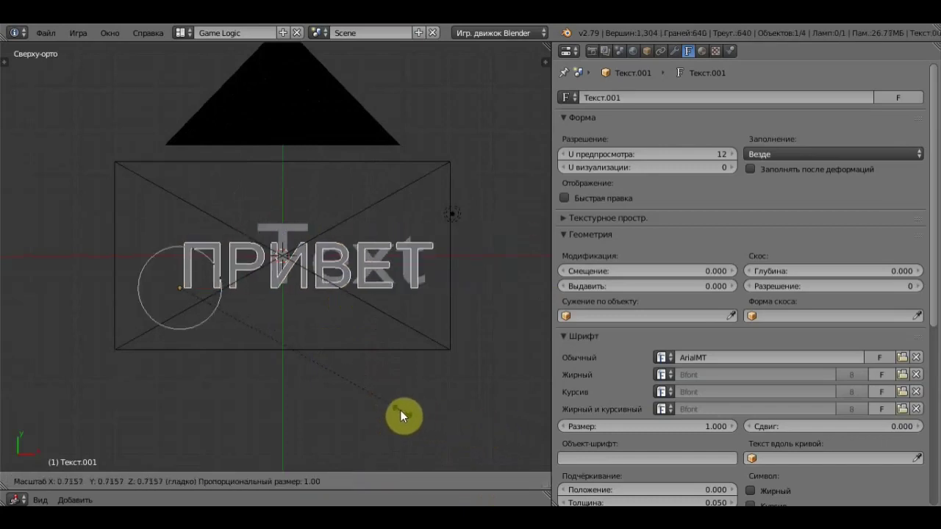
{"action": "left_click", "coordinate": [375, 413]}
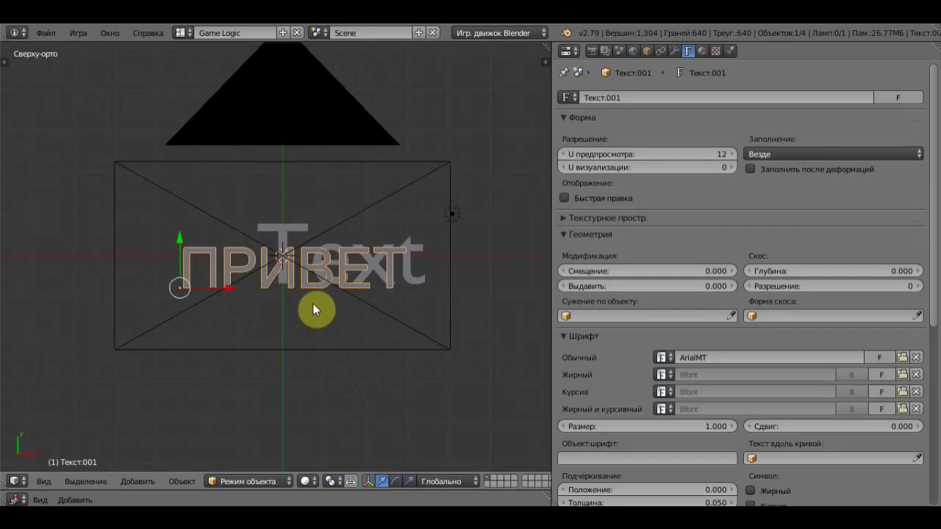
{"action": "left_click_drag", "start_coordinate": [179, 234], "coordinate": [168, 220]}
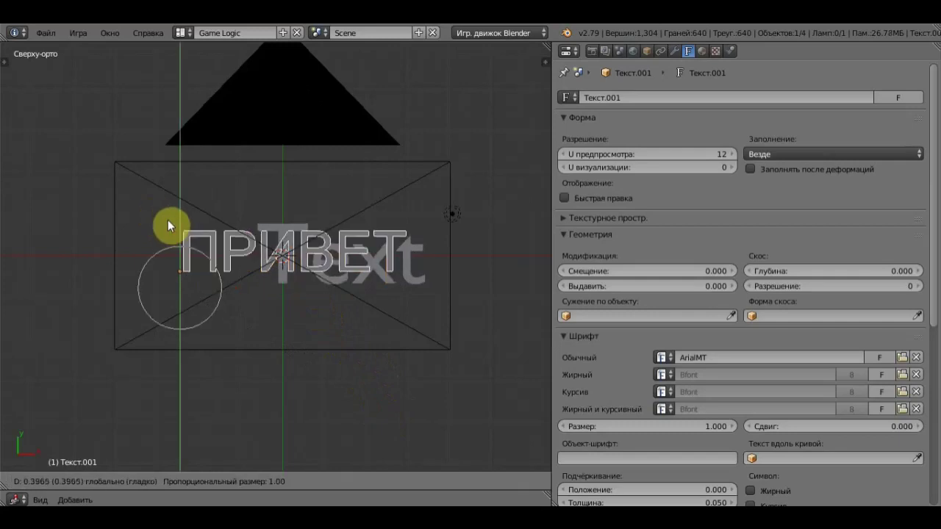
{"action": "left_click_drag", "start_coordinate": [230, 284], "coordinate": [227, 290]}
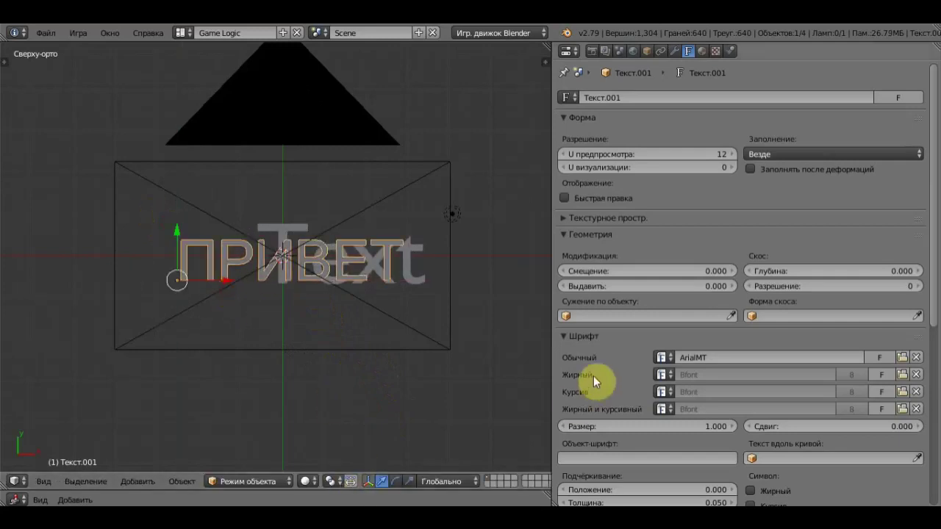
{"action": "left_click_drag", "start_coordinate": [551, 358], "coordinate": [759, 356]}
{"action": "left_click_drag", "start_coordinate": [523, 488], "coordinate": [503, 215]}
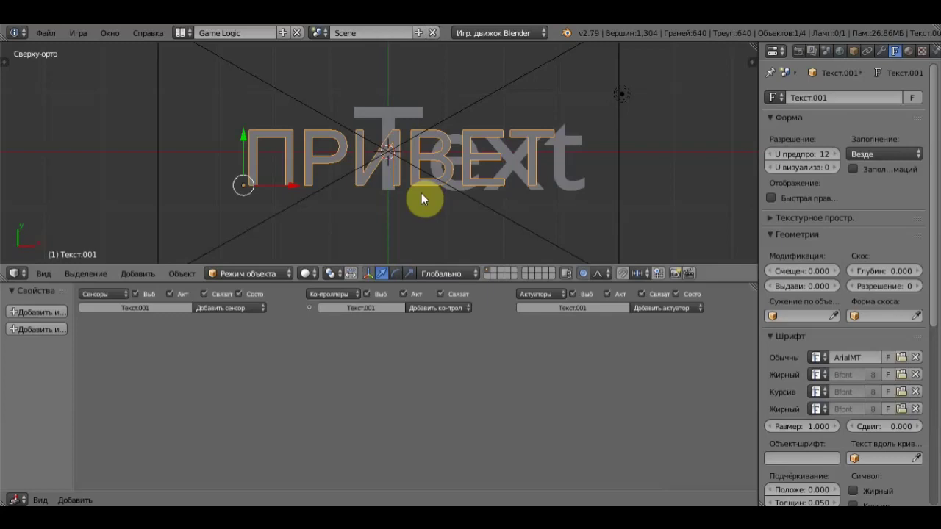
Step: Copy the ПРИВЕТ object onto an empty layer and delete it from the main layer
{"action": "key", "text": "ctrl+c"}
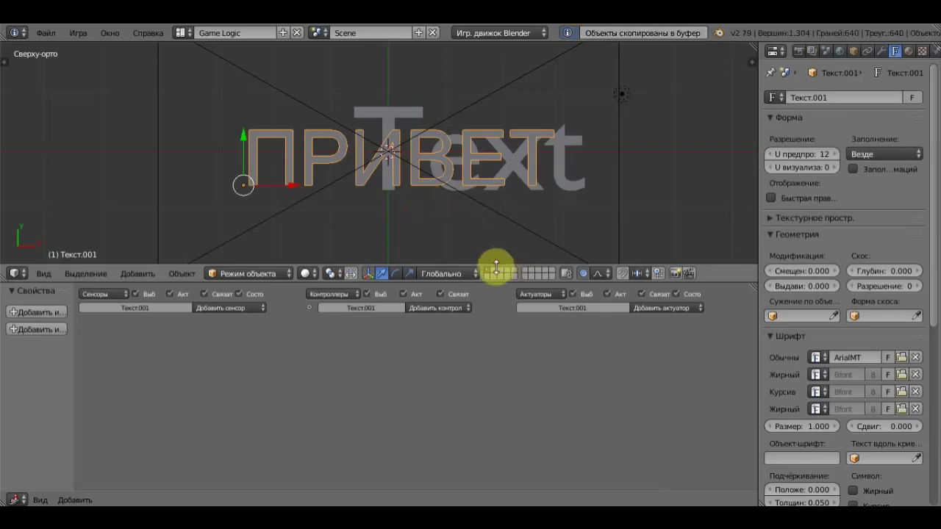
{"action": "left_click", "coordinate": [496, 274]}
{"action": "key", "text": "ctrl+v"}
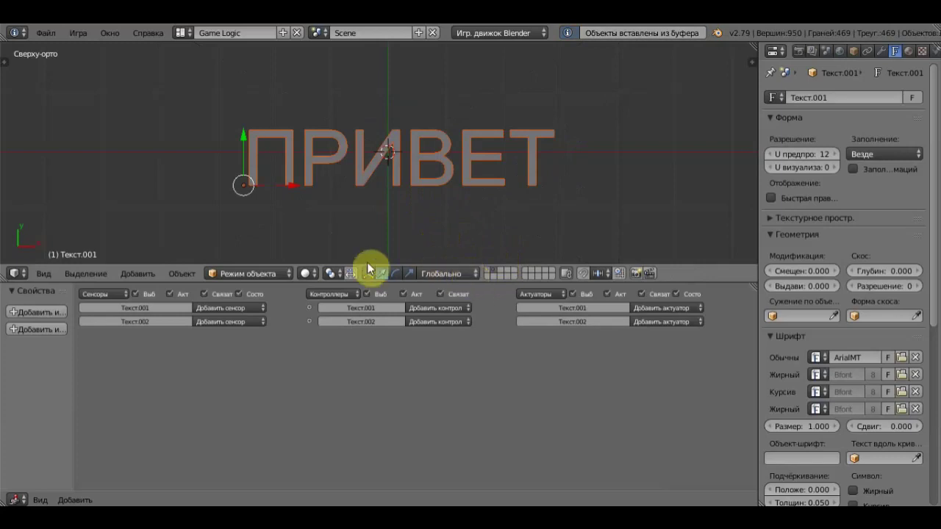
{"action": "left_click", "coordinate": [487, 271], "text": "shift"}
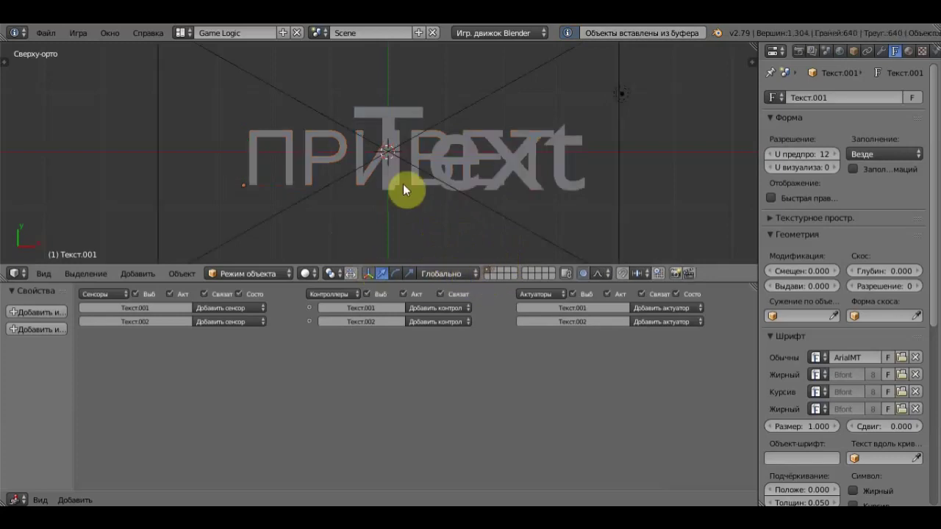
{"action": "right_click", "coordinate": [304, 168]}
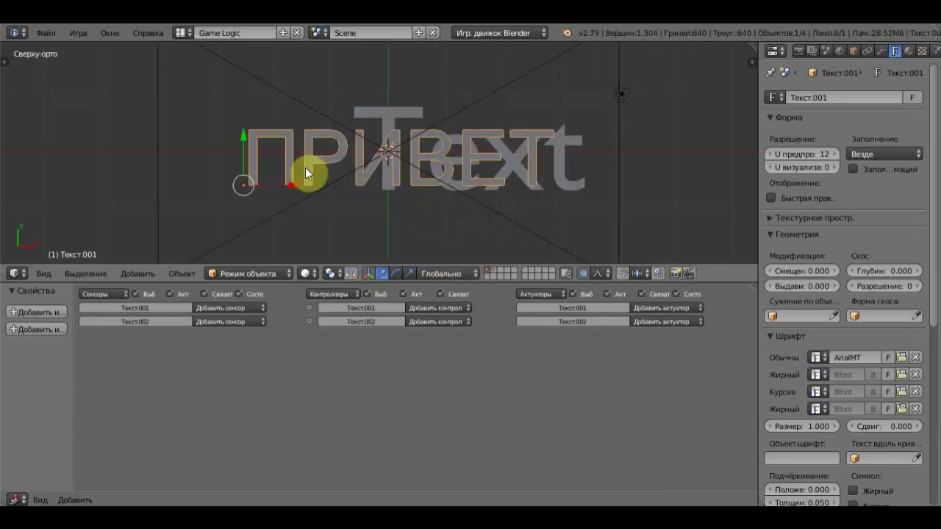
{"action": "key", "text": "x"}
{"action": "left_click", "coordinate": [305, 167]}
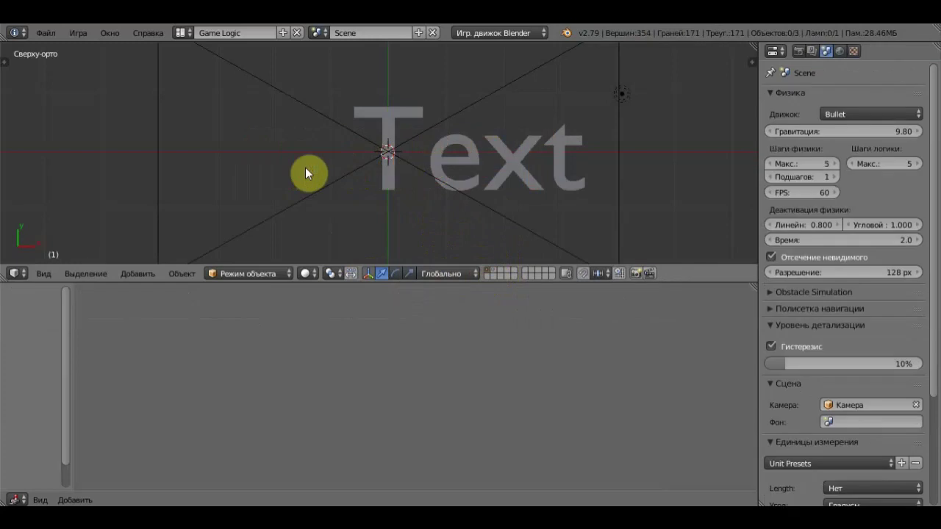
Step: Select the Text object and collapse its existing sensor and actuator bricks to make room
{"action": "right_click", "coordinate": [463, 158]}
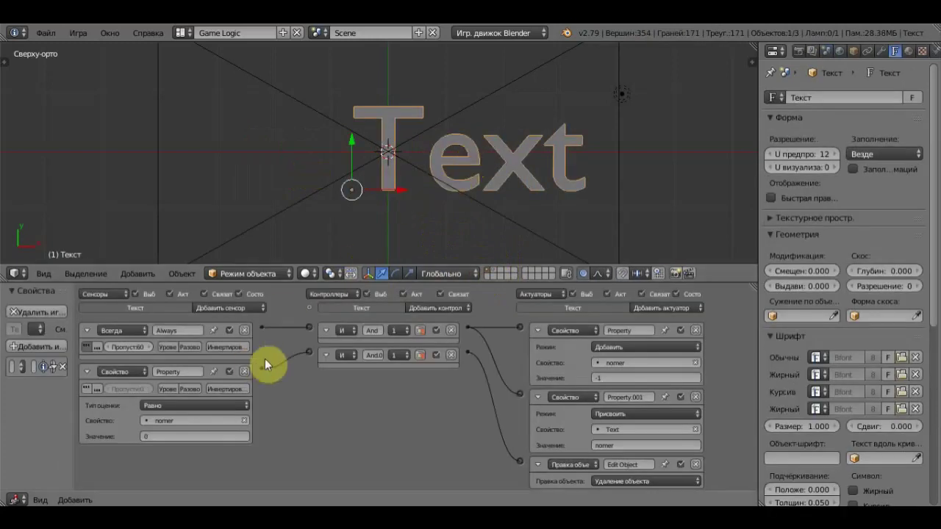
{"action": "left_click", "coordinate": [86, 371]}
{"action": "left_click", "coordinate": [84, 330]}
{"action": "left_click", "coordinate": [537, 463]}
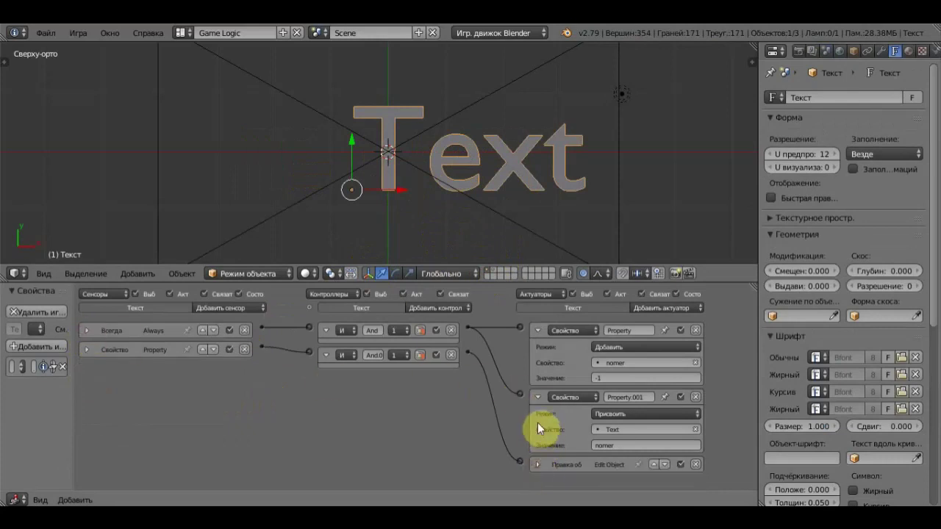
{"action": "left_click", "coordinate": [536, 398]}
{"action": "left_click", "coordinate": [537, 330]}
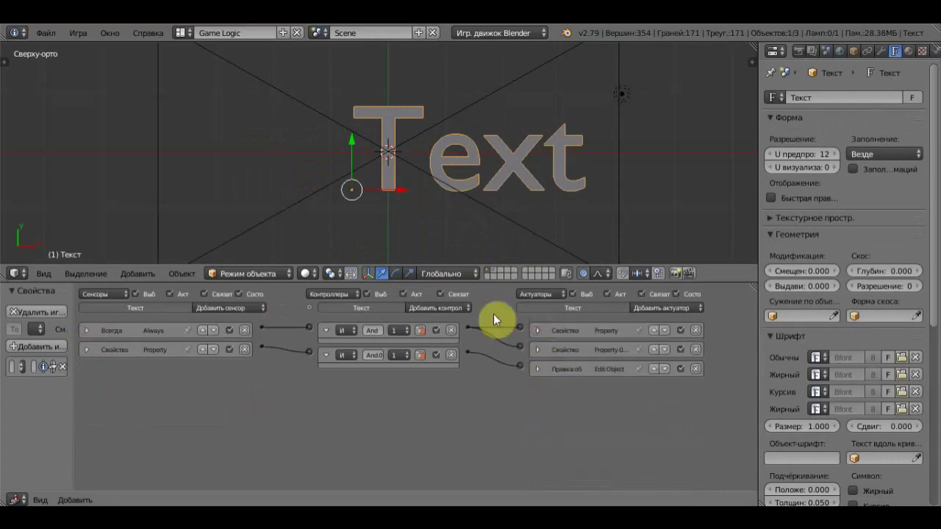
{"action": "left_click_drag", "start_coordinate": [484, 282], "coordinate": [489, 113]}
{"action": "left_click", "coordinate": [536, 208]}
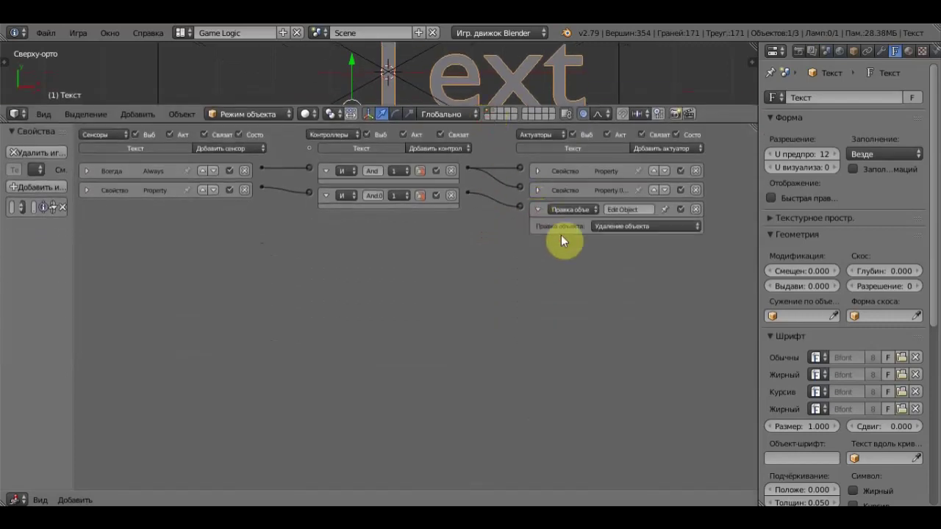
{"action": "middle_click_drag", "start_coordinate": [562, 245], "coordinate": [664, 267], "text": "ctrl"}
{"action": "middle_click_drag", "start_coordinate": [577, 357], "coordinate": [286, 325]}
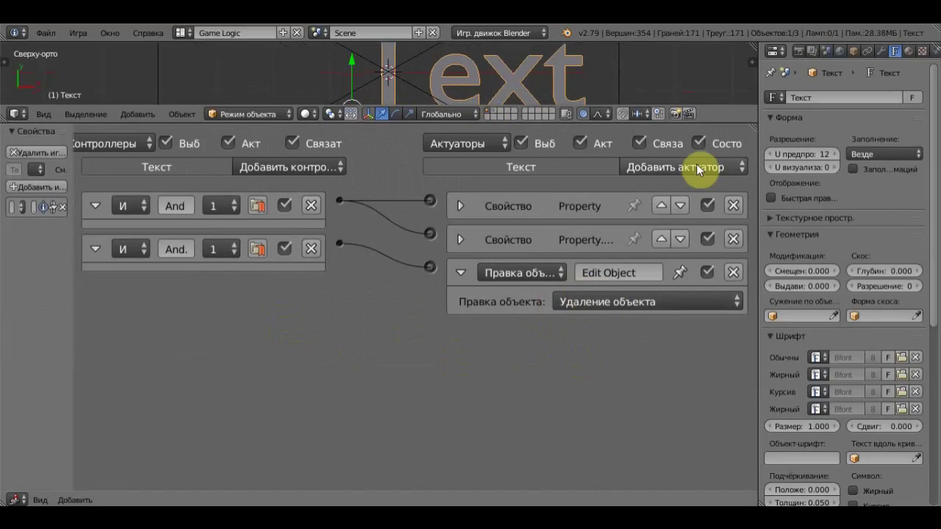
Step: Add an Edit Object actuator that adds Текст.002, linked from the second And controller
{"action": "left_click", "coordinate": [722, 169]}
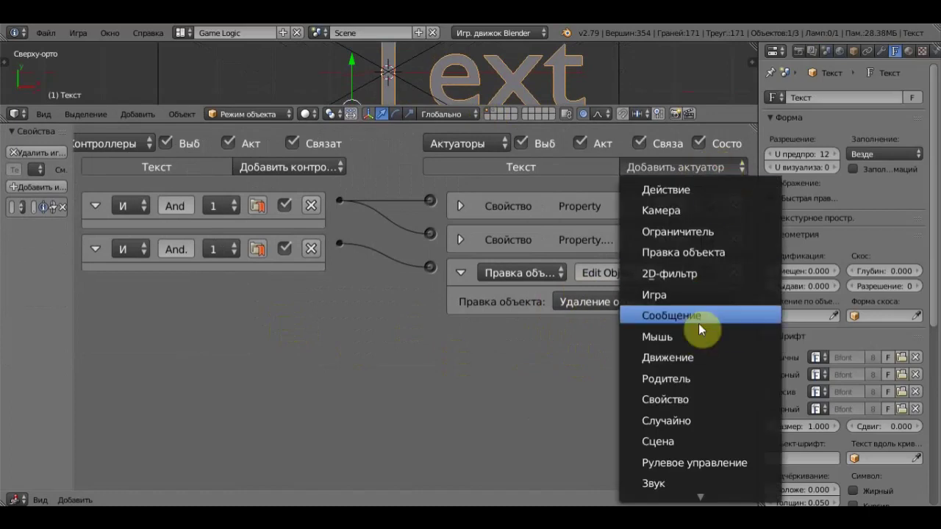
{"action": "left_click", "coordinate": [684, 252]}
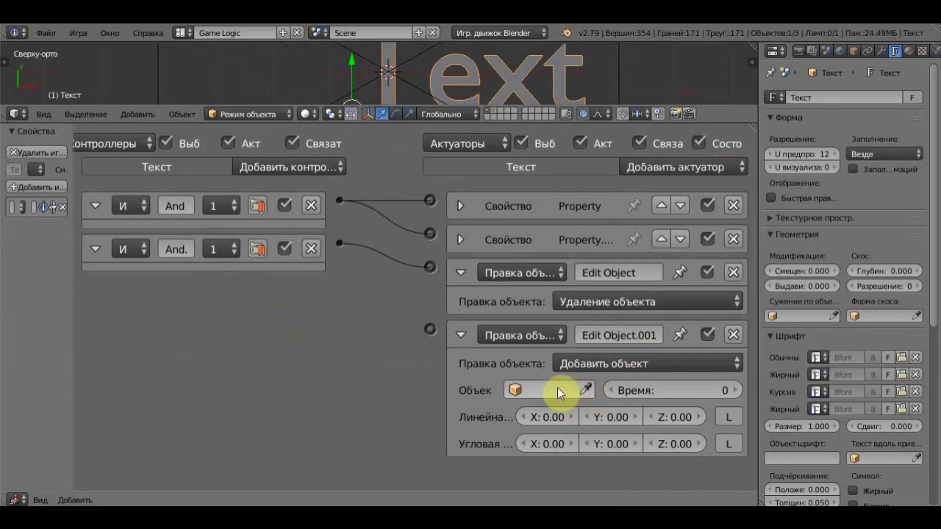
{"action": "left_click", "coordinate": [544, 389]}
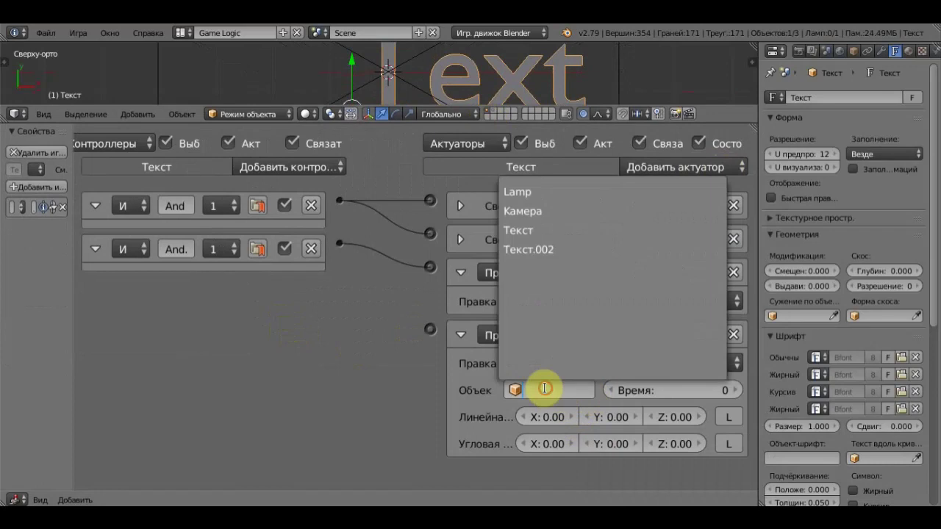
{"action": "left_click", "coordinate": [535, 250]}
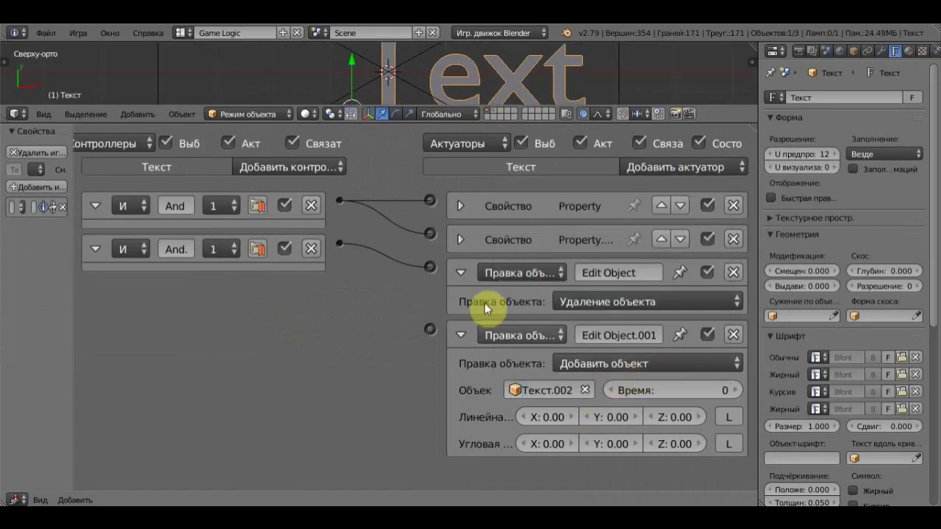
{"action": "left_click_drag", "start_coordinate": [340, 243], "coordinate": [430, 330]}
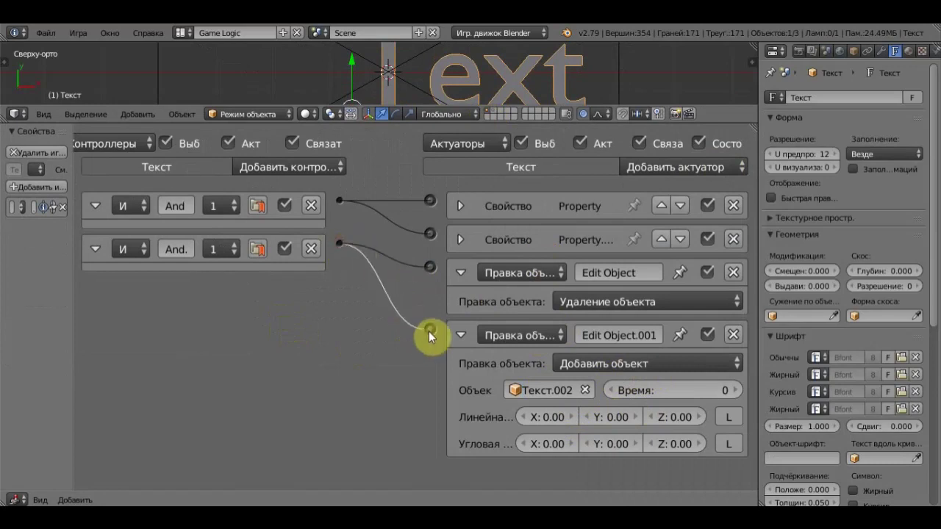
{"action": "scroll", "coordinate": [403, 268], "scroll_direction": "down", "scroll_amount": 3}
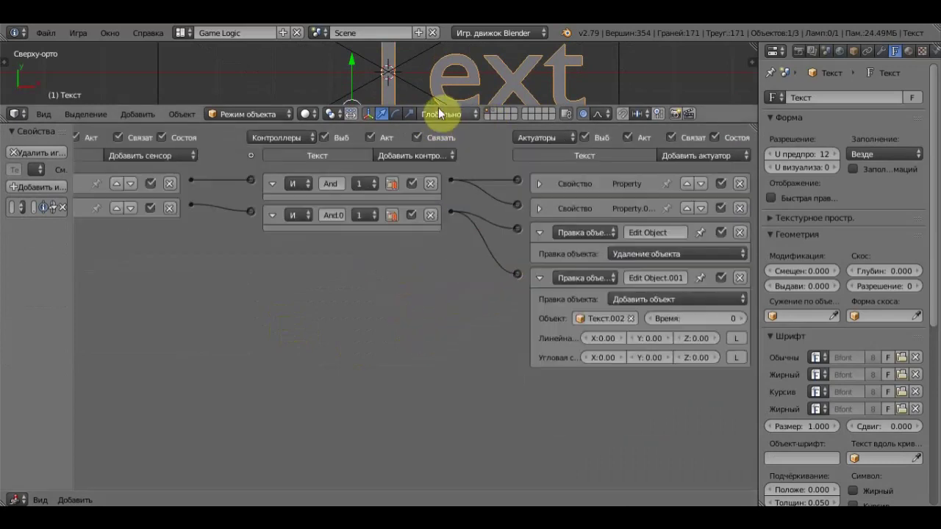
{"action": "left_click_drag", "start_coordinate": [437, 123], "coordinate": [471, 497]}
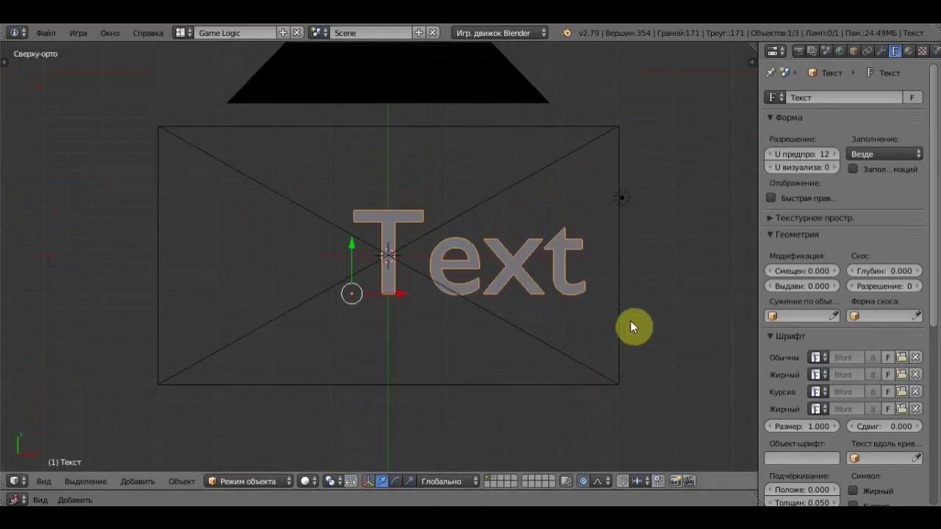
{"action": "key", "text": "KP_0"}
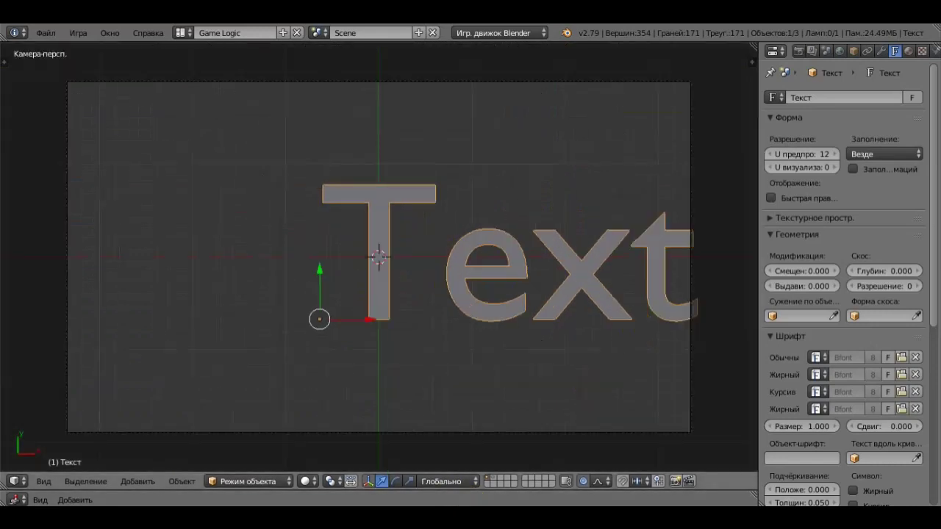
{"action": "key", "text": "p"}
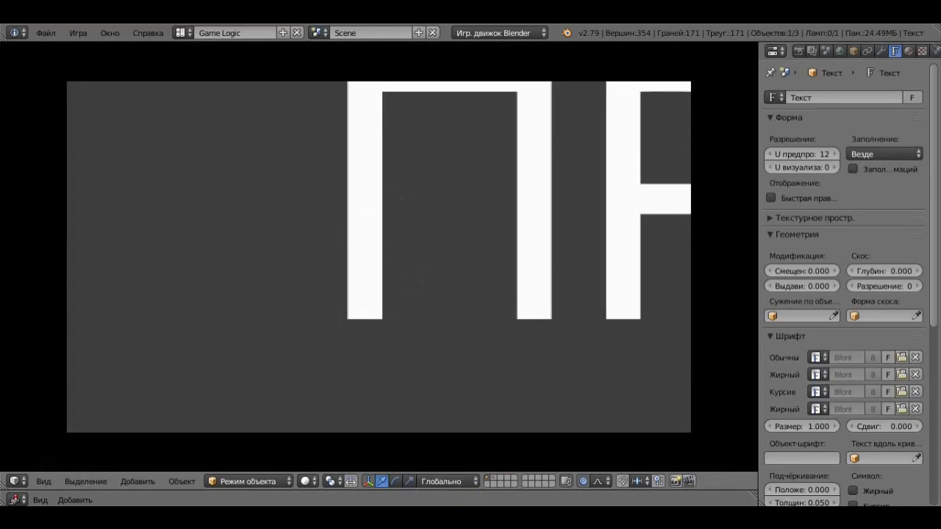
{"action": "key", "text": "Escape"}
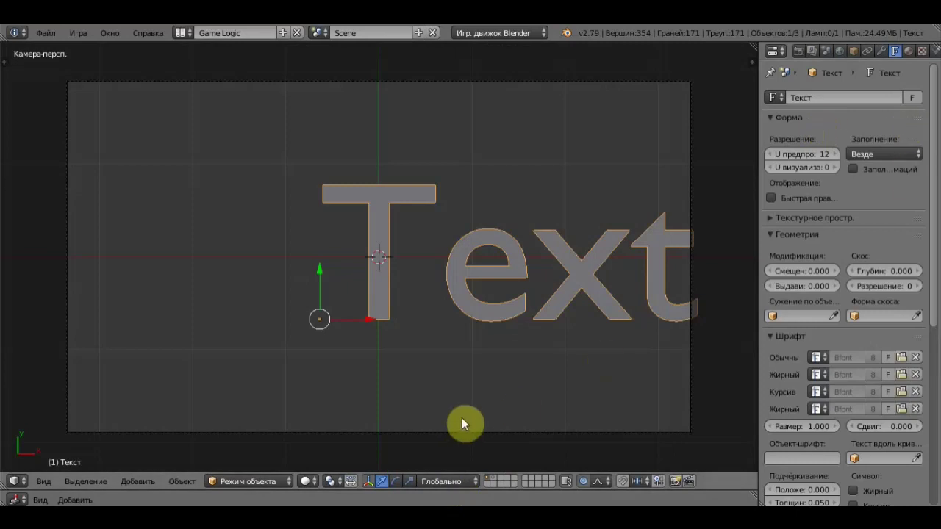
{"action": "key", "text": "KP_7"}
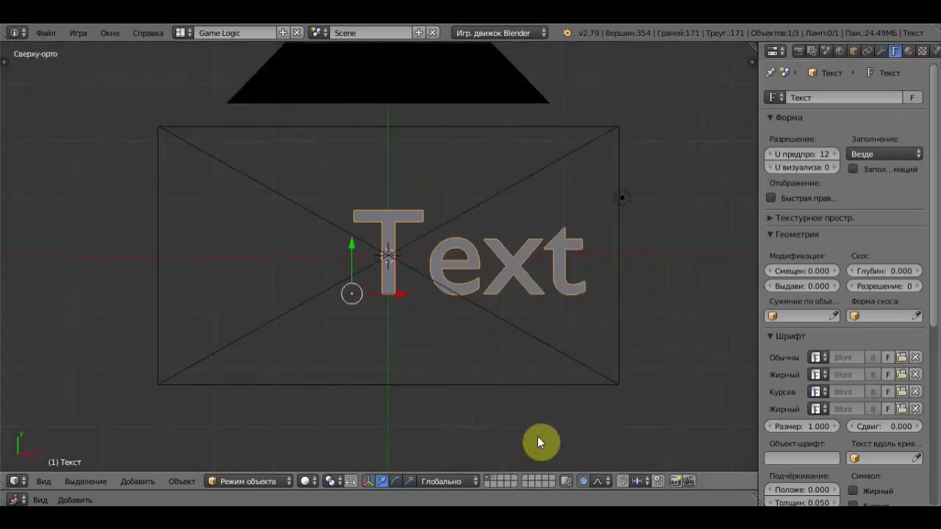
Step: On its own layer, scale ПРИВЕТ (Текст.002) down and move it to the scene centre
{"action": "left_click", "coordinate": [494, 478]}
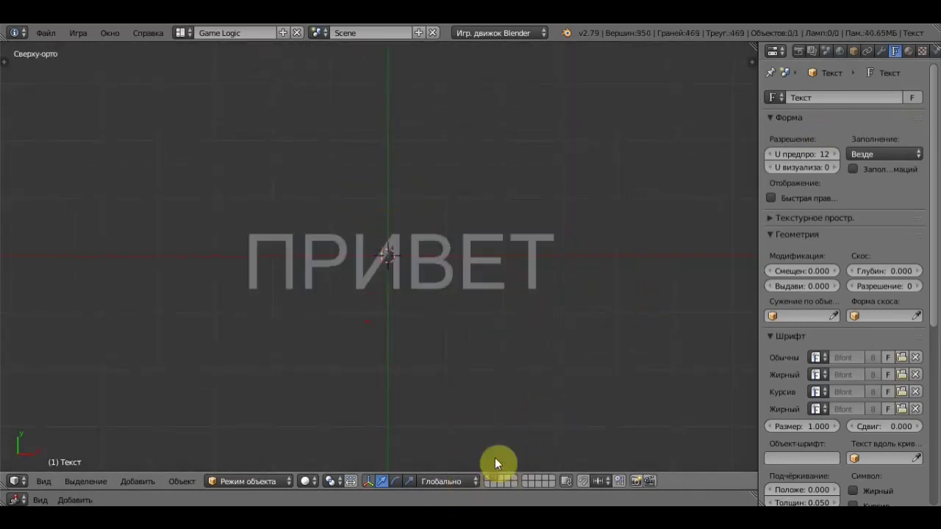
{"action": "right_click", "coordinate": [460, 275]}
{"action": "key", "text": "s"}
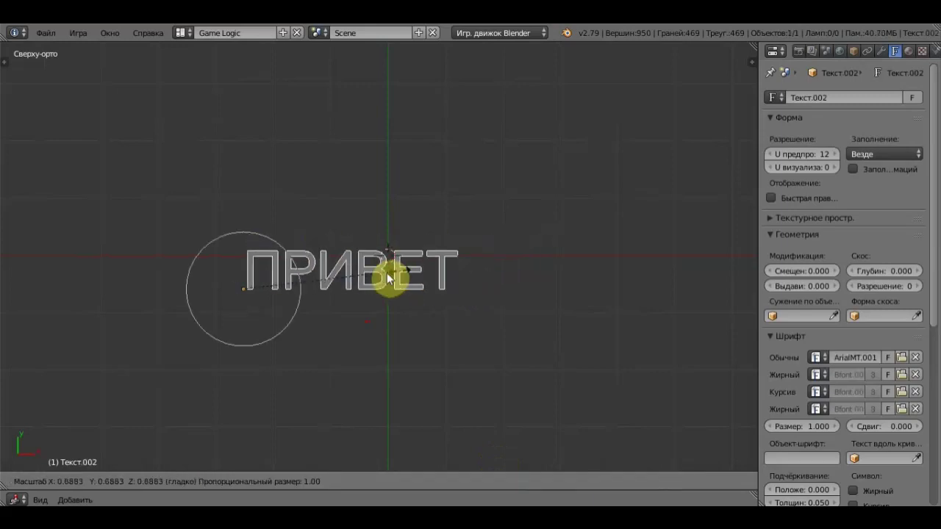
{"action": "left_click", "coordinate": [324, 284]}
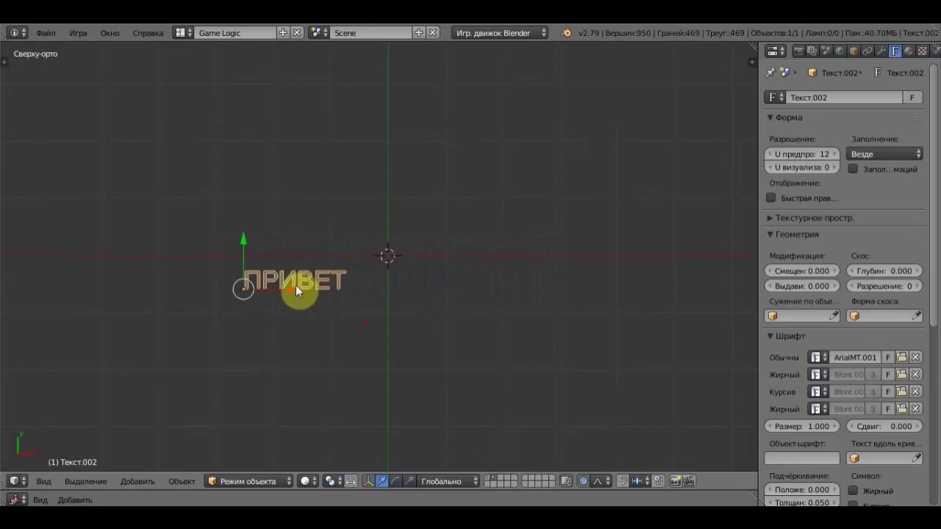
{"action": "left_click_drag", "start_coordinate": [295, 289], "coordinate": [392, 291]}
{"action": "left_click_drag", "start_coordinate": [335, 252], "coordinate": [337, 229]}
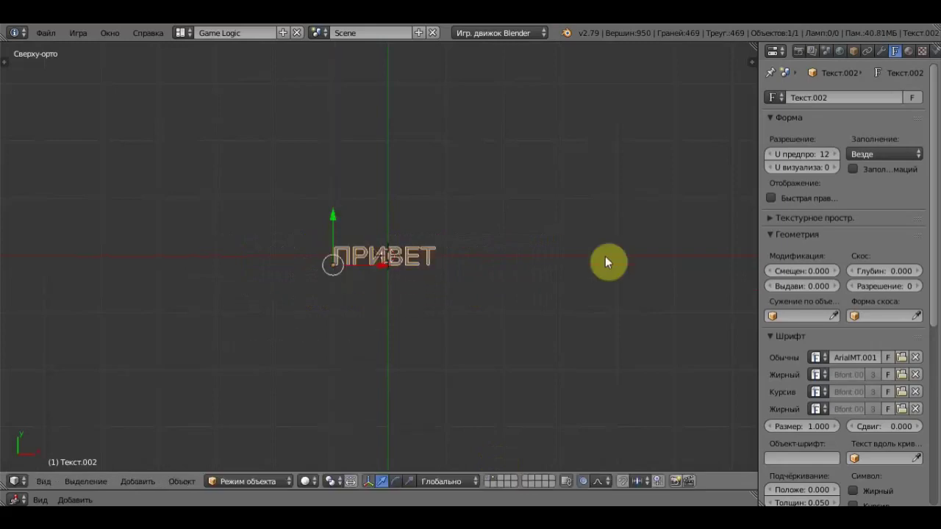
{"action": "left_click", "coordinate": [488, 478]}
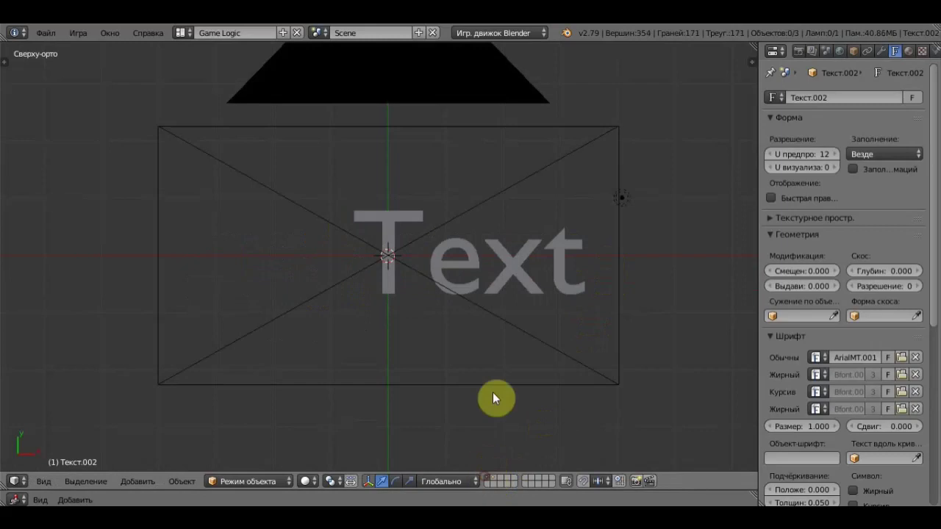
Step: Test-run the game in camera view: the countdown 4, 2, 0 gives way to ПРИВЕТ
{"action": "key", "text": "KP_0"}
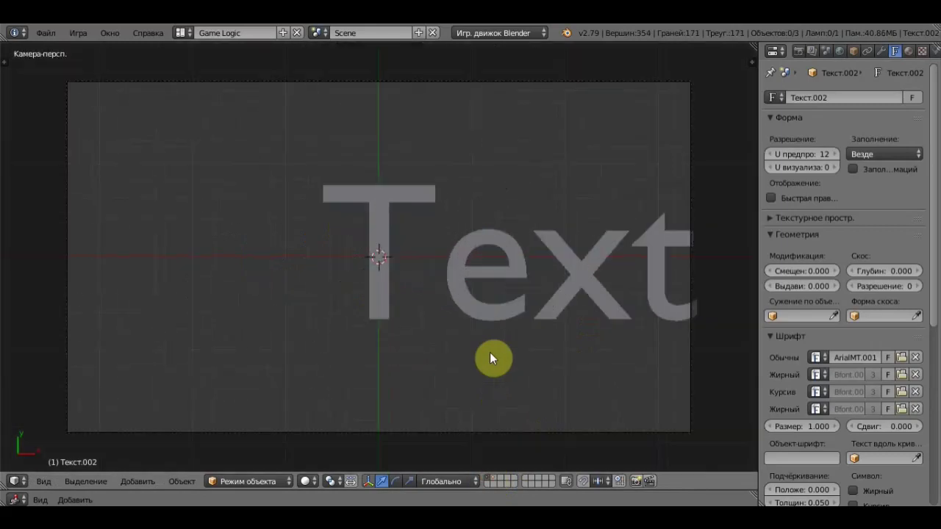
{"action": "key", "text": "p"}
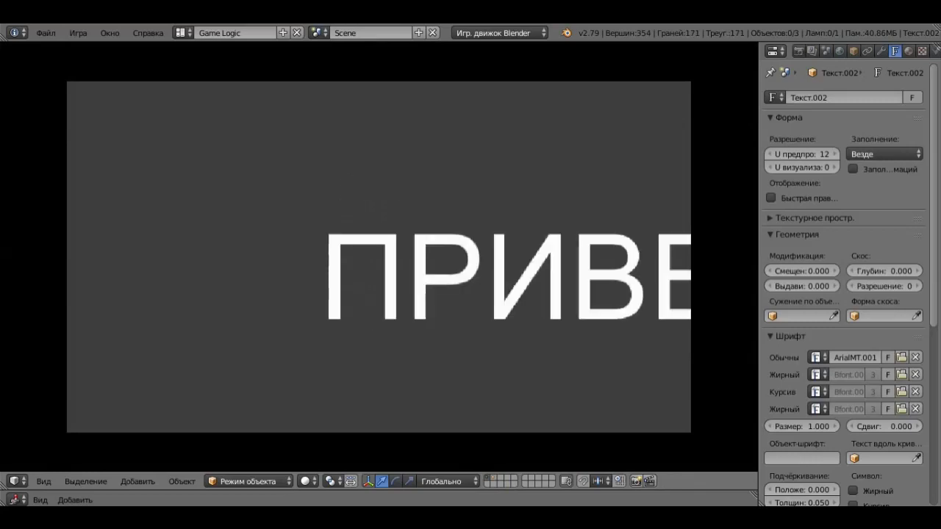
{"action": "key", "text": "Escape"}
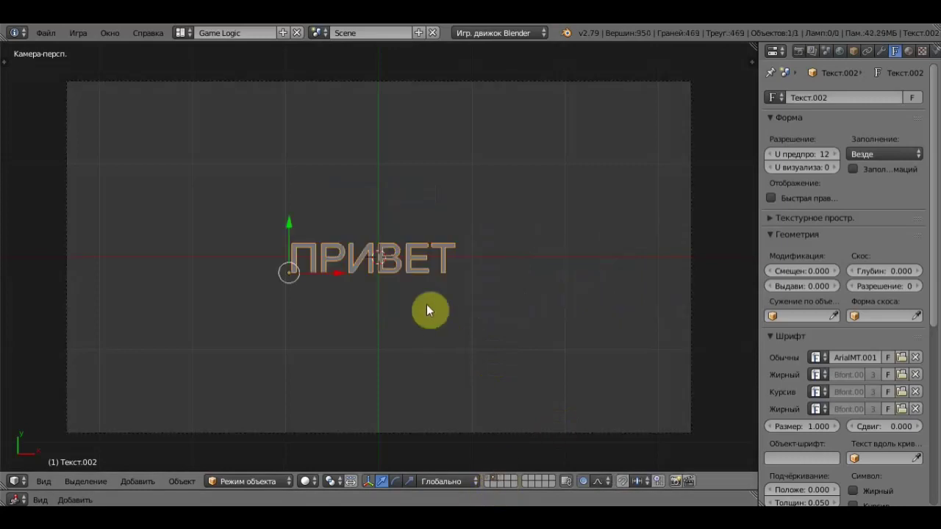
Step: Move the ПРИВЕТ text left, then back right, test-running the game after each move
{"action": "key", "text": "g"}
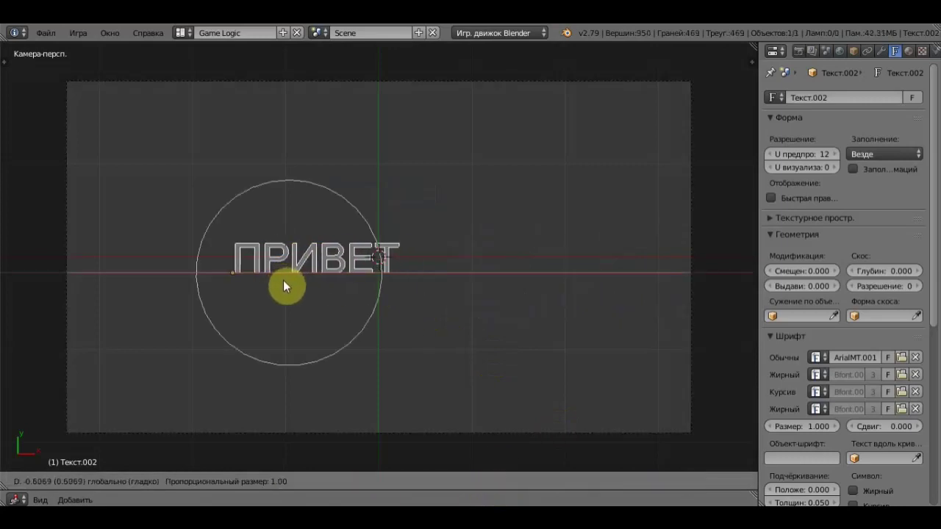
{"action": "left_click", "coordinate": [286, 281]}
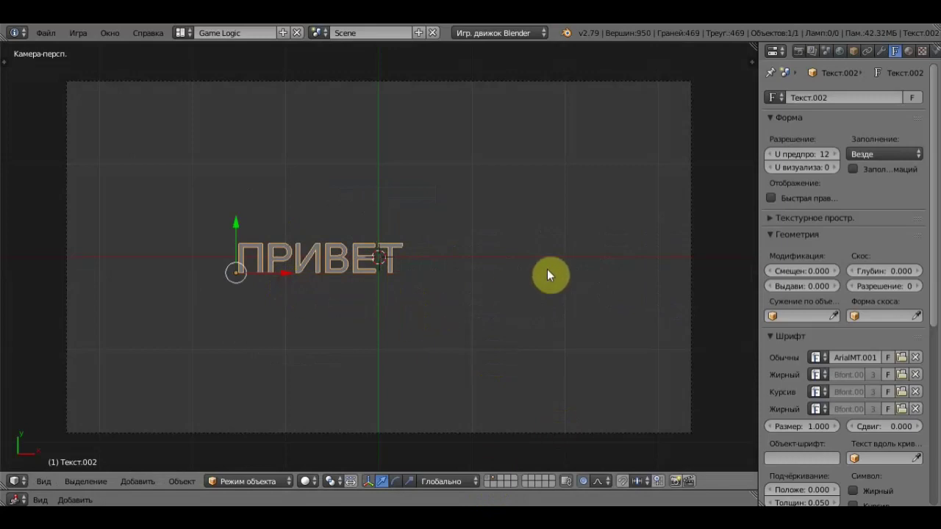
{"action": "key", "text": "p"}
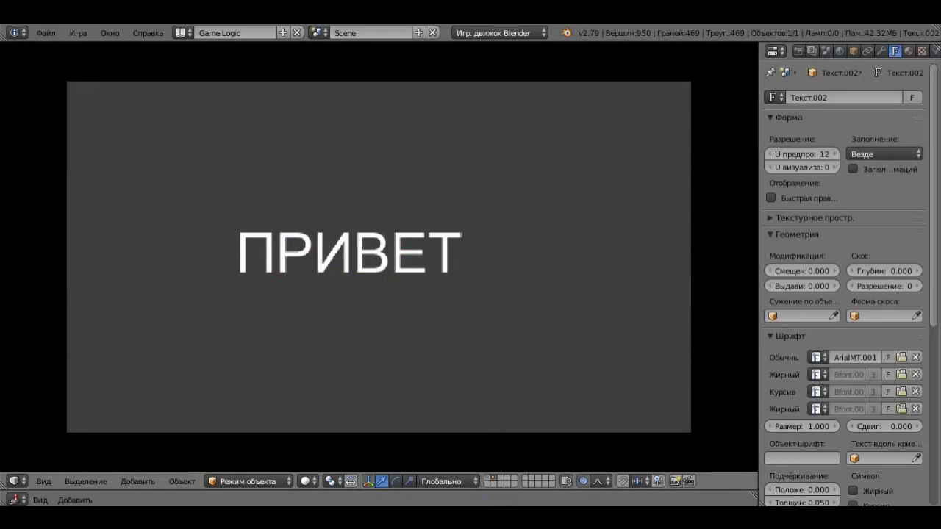
{"action": "key", "text": "Escape"}
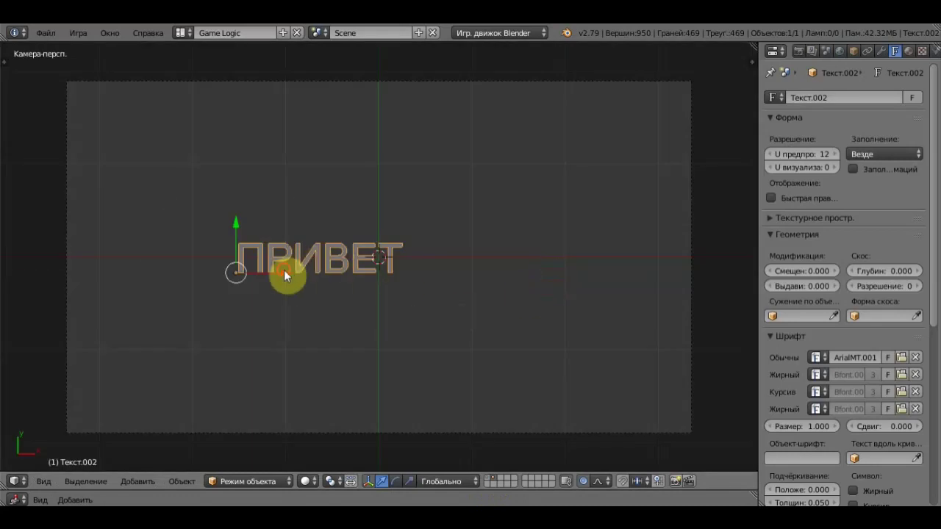
{"action": "key", "text": "g"}
{"action": "left_click", "coordinate": [311, 277]}
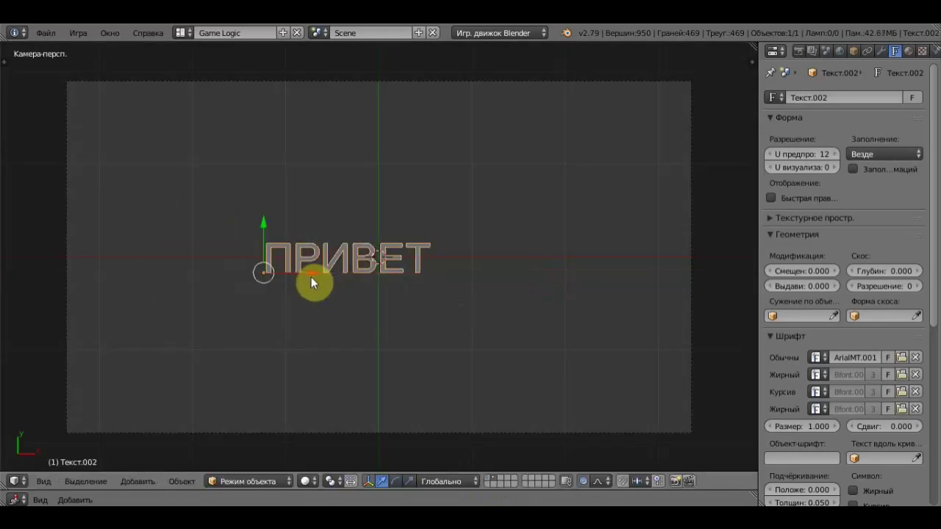
{"action": "key", "text": "p"}
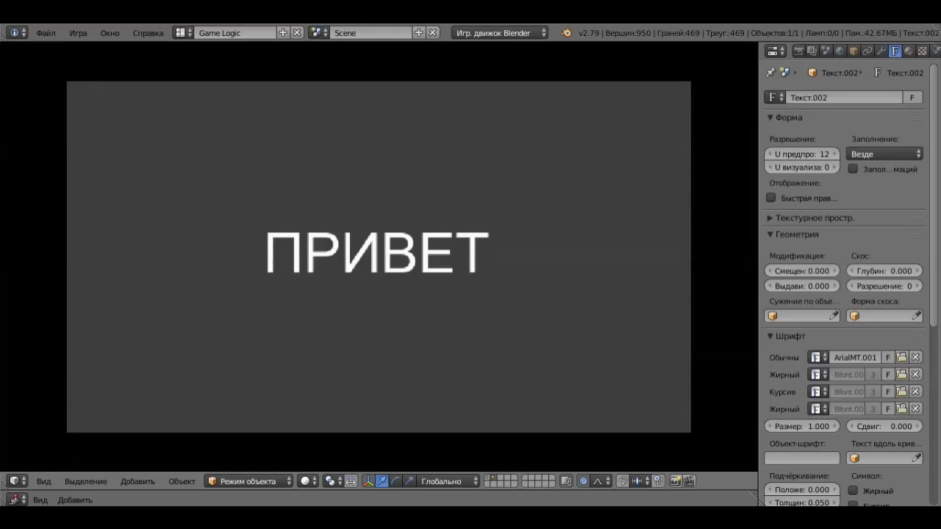
{"action": "key", "text": "Escape"}
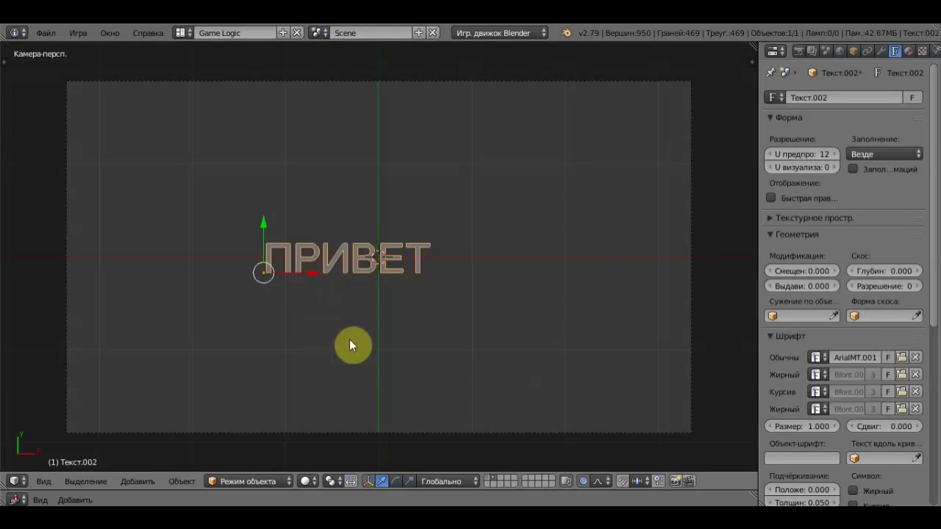
Step: Enlarge the ПРИВЕТ text and preview it in a quick game run
{"action": "key", "text": "s"}
{"action": "left_click", "coordinate": [402, 429]}
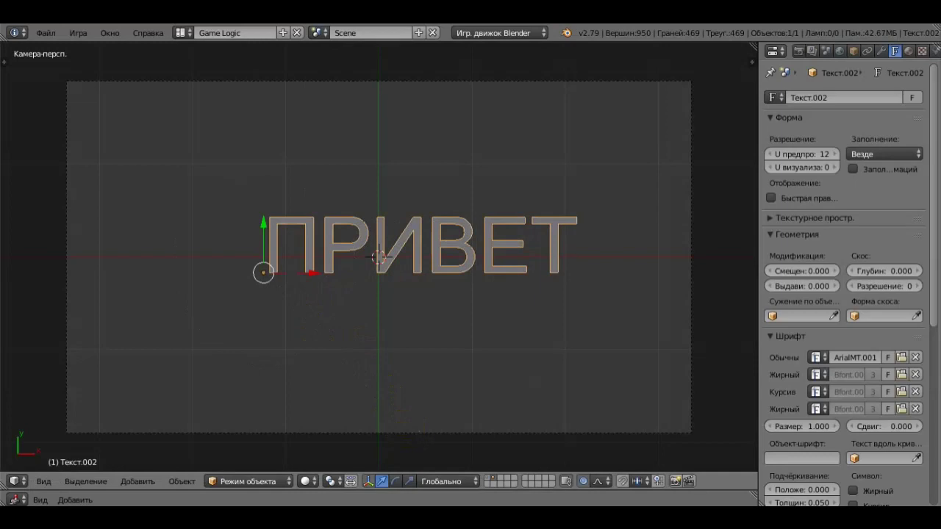
{"action": "key", "text": "p"}
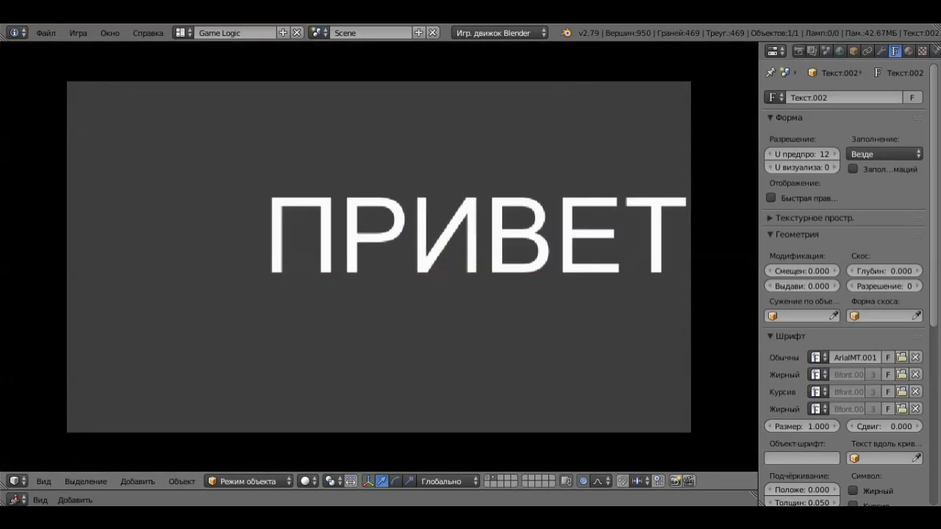
{"action": "key", "text": "Escape"}
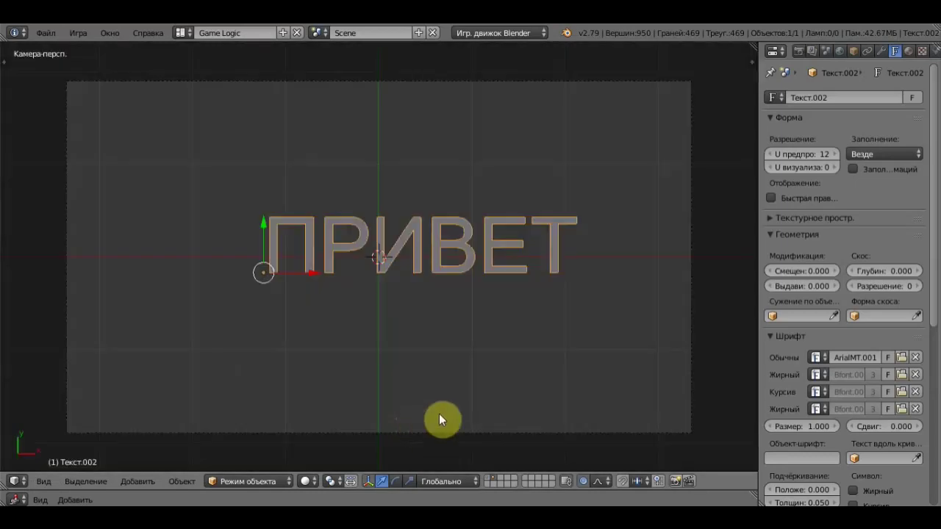
Step: Nudge ПРИВЕТ left along X in two moves, checking the centring with game runs
{"action": "key", "text": "g"}
{"action": "key", "text": "x"}
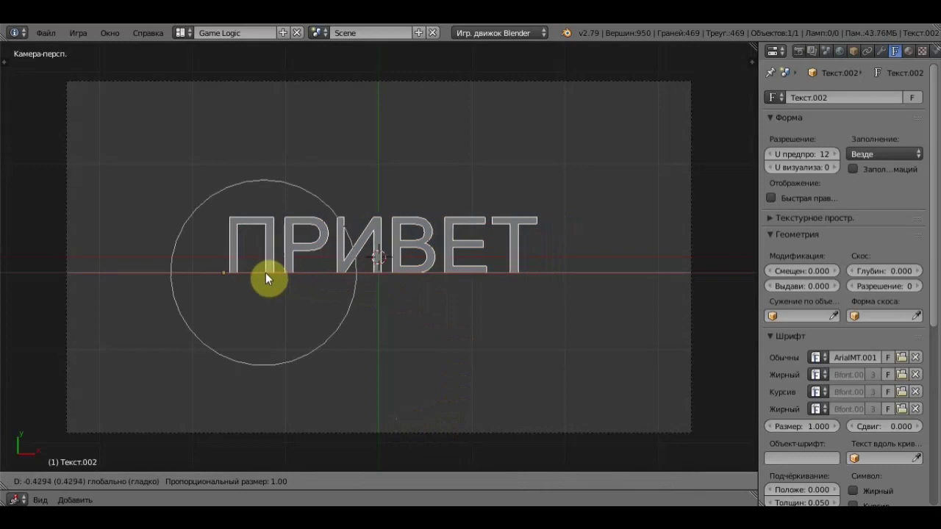
{"action": "left_click", "coordinate": [256, 276]}
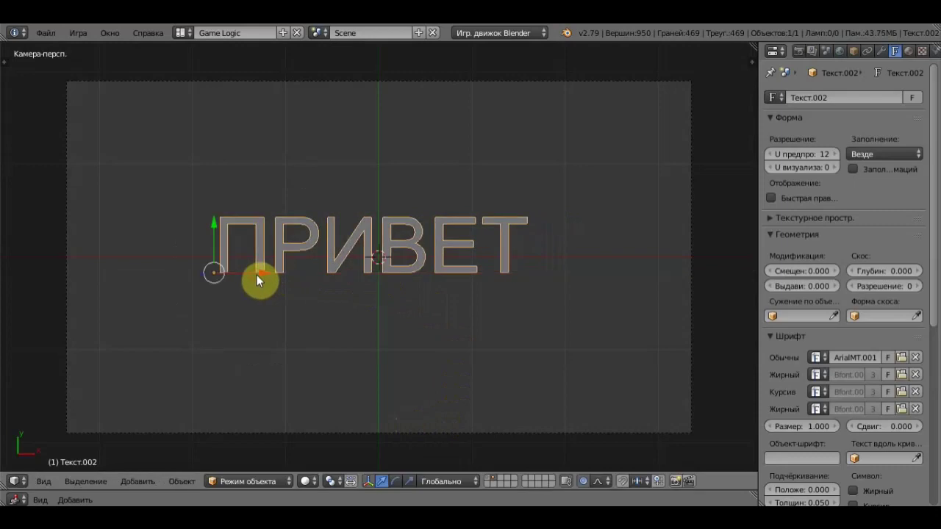
{"action": "key", "text": "p"}
{"action": "key", "text": "Escape"}
{"action": "key", "text": "g"}
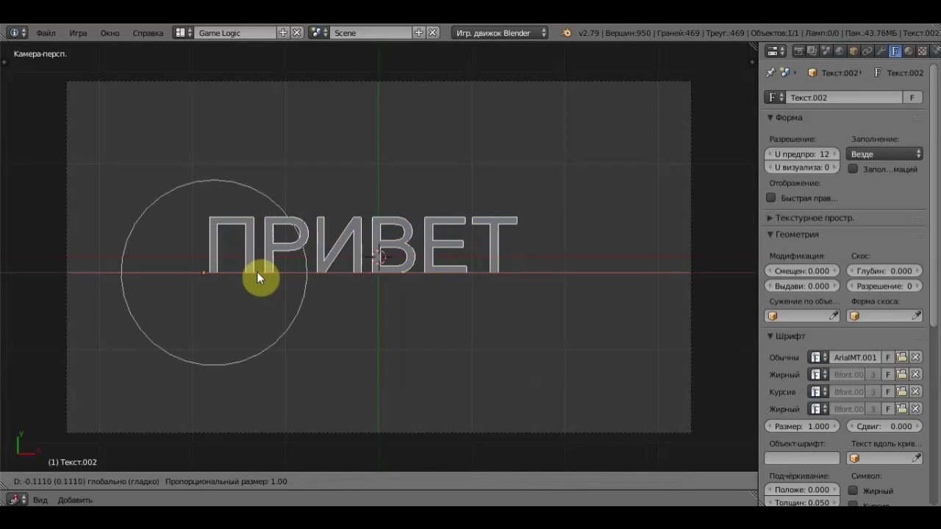
{"action": "left_click", "coordinate": [244, 276]}
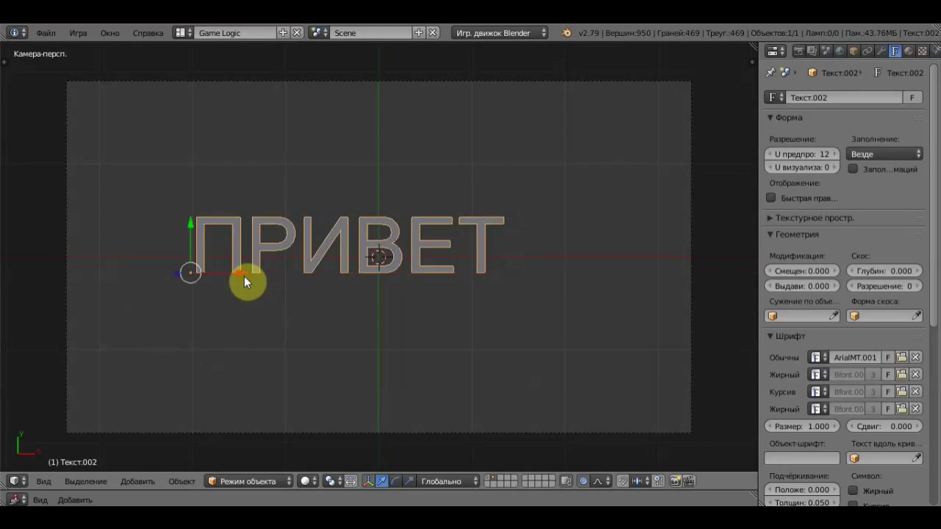
{"action": "key", "text": "p"}
{"action": "key", "text": "Escape"}
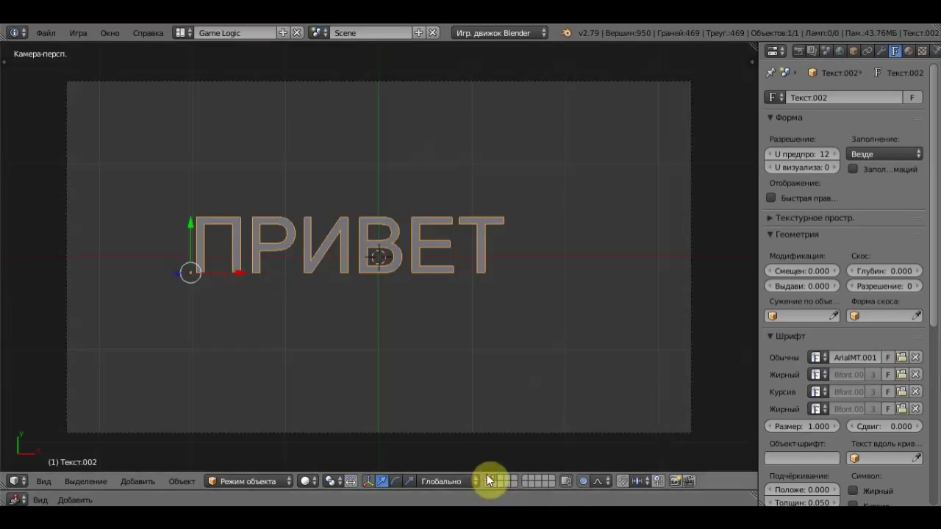
Step: Show the countdown Text layer and watch the countdown in a game run
{"action": "left_click", "coordinate": [487, 482]}
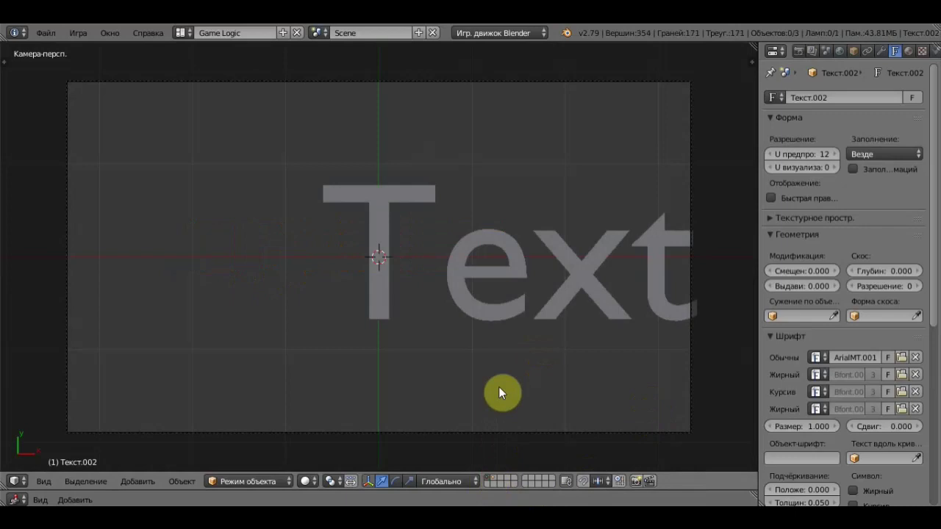
{"action": "key", "text": "p"}
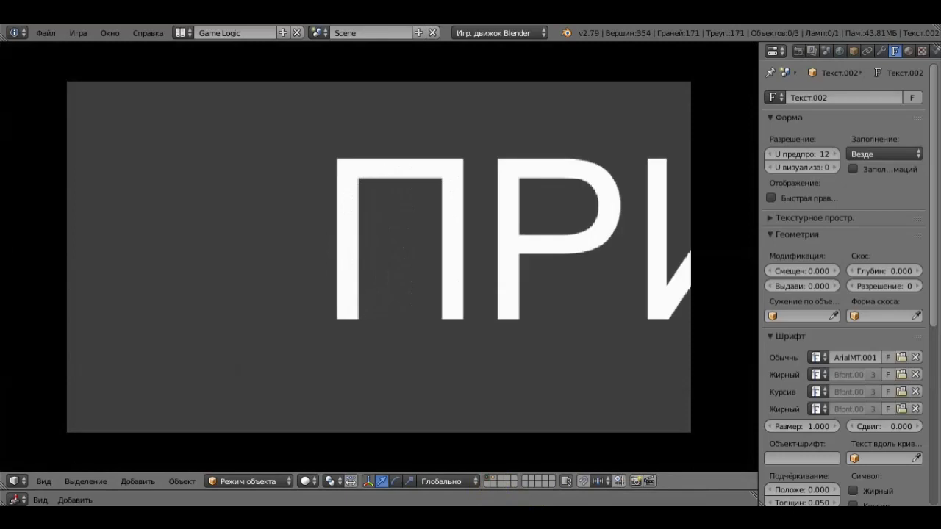
{"action": "key", "text": "Escape"}
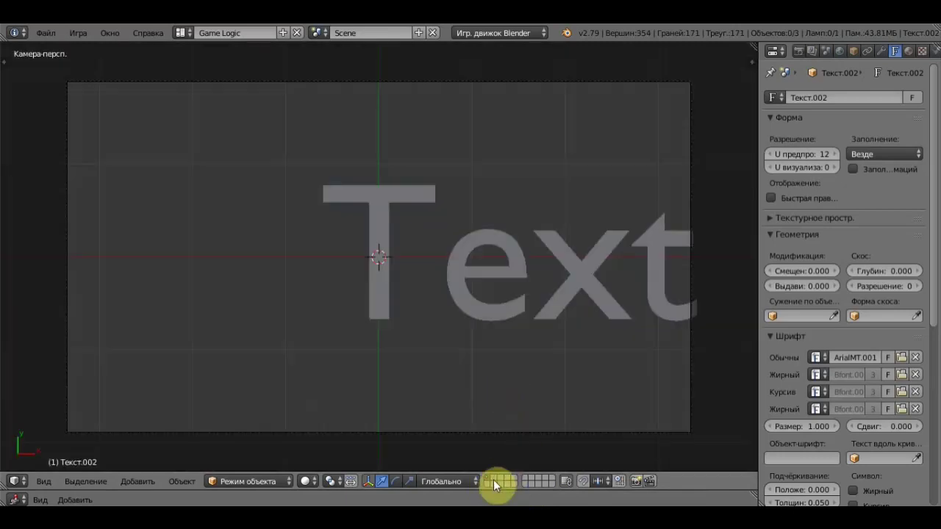
Step: Scale the ПРИВЕТ text down and retest the countdown from the Text layer
{"action": "left_click", "coordinate": [494, 478]}
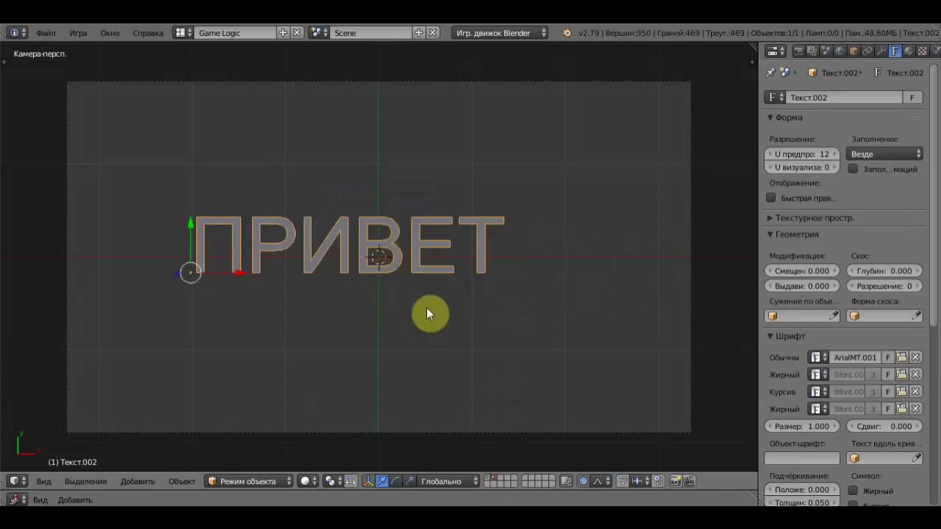
{"action": "key", "text": "s"}
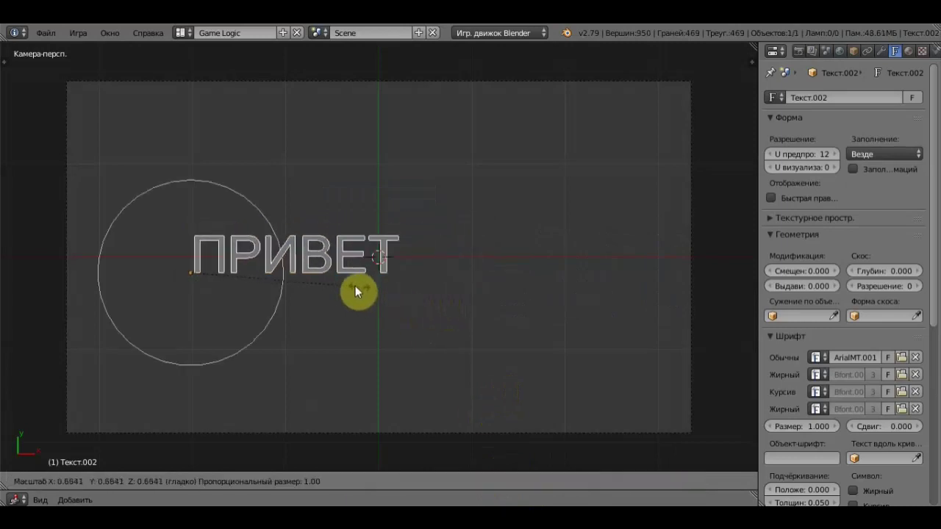
{"action": "left_click", "coordinate": [315, 284]}
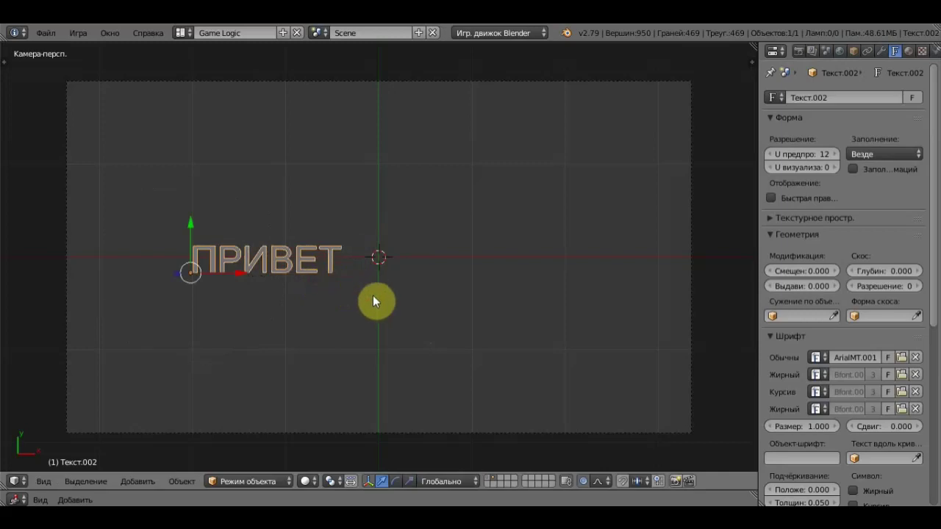
{"action": "left_click", "coordinate": [489, 478]}
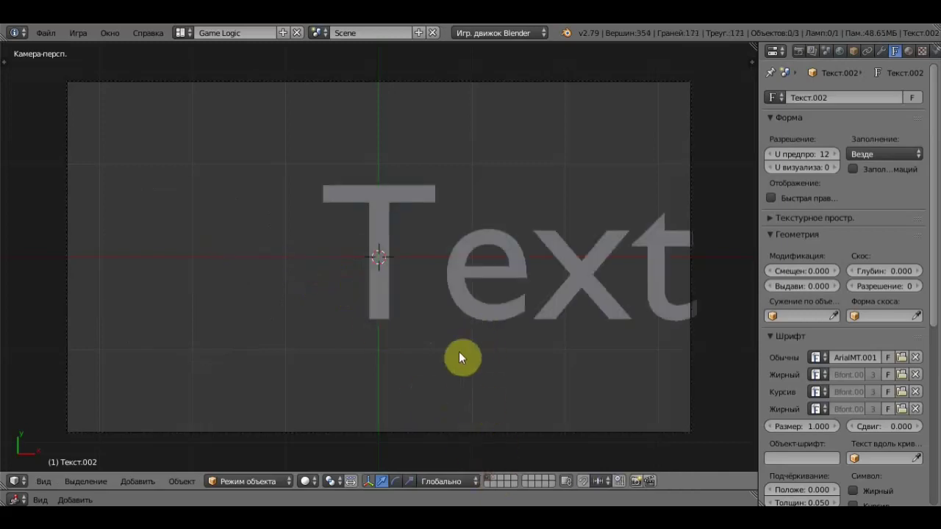
{"action": "key", "text": "p"}
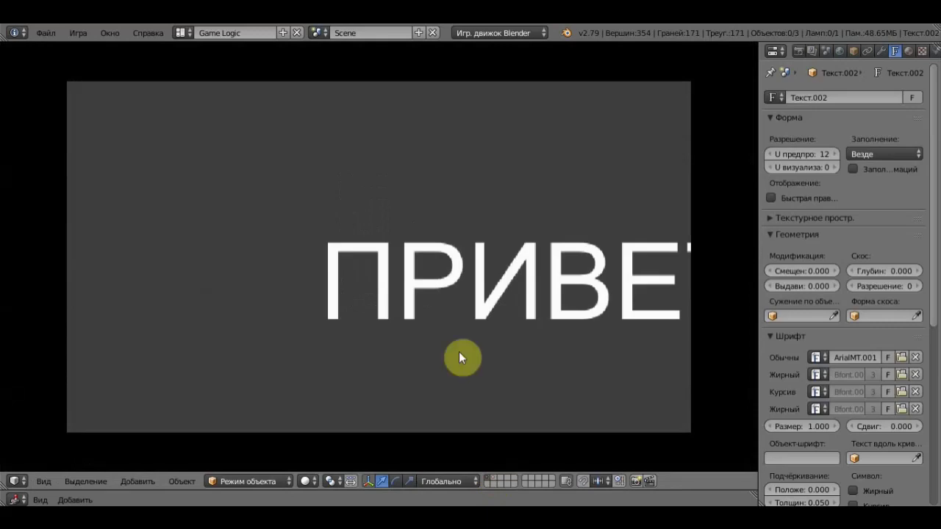
{"action": "key", "text": "Escape"}
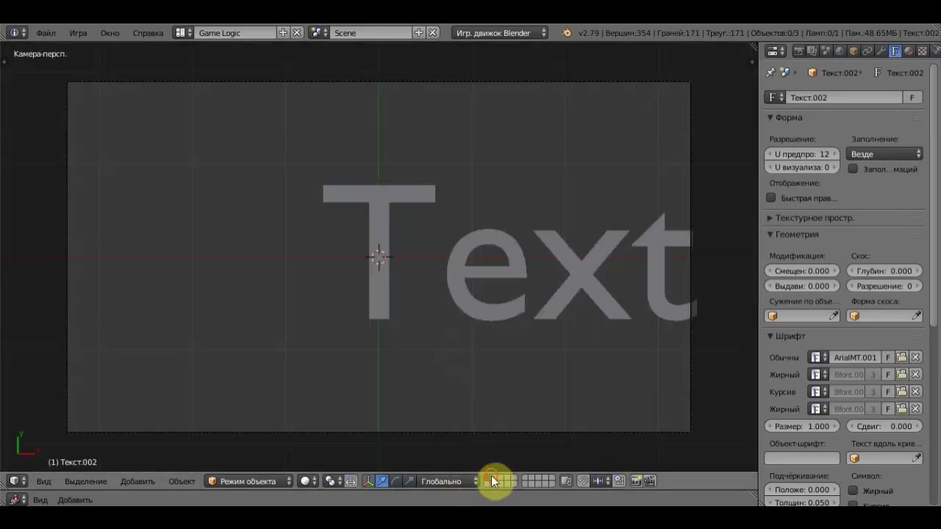
Step: Raise ПРИВЕТ slightly along Y and slide it left along X, then retest
{"action": "left_click", "coordinate": [491, 478]}
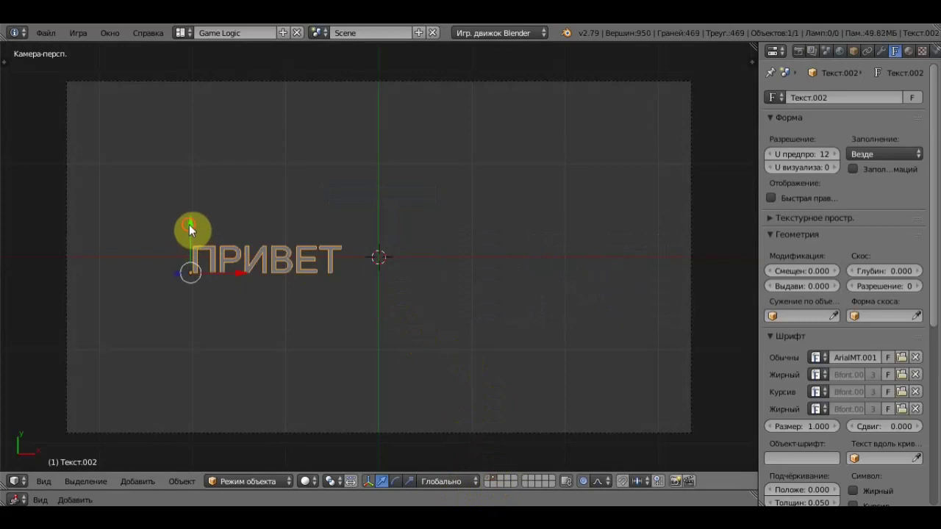
{"action": "left_click_drag", "start_coordinate": [189, 227], "coordinate": [192, 214]}
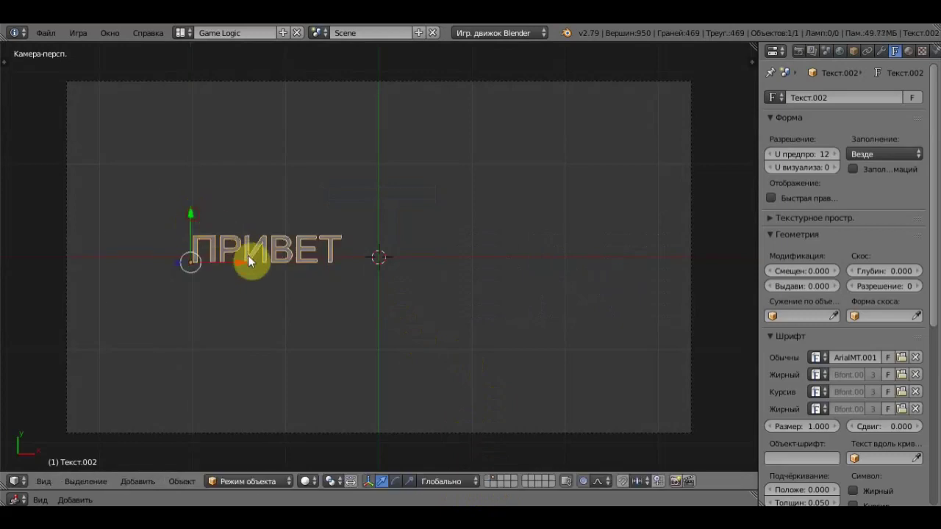
{"action": "left_click_drag", "start_coordinate": [247, 261], "coordinate": [178, 278]}
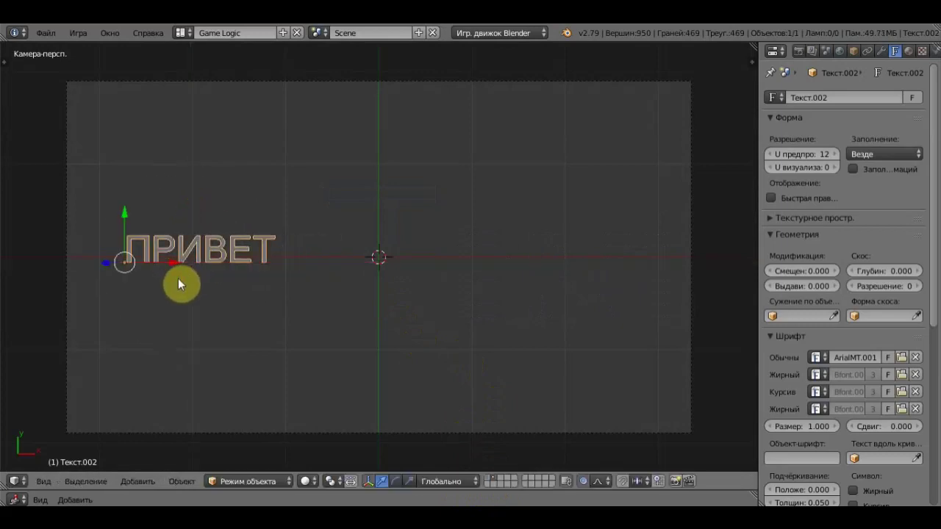
{"action": "left_click", "coordinate": [488, 478]}
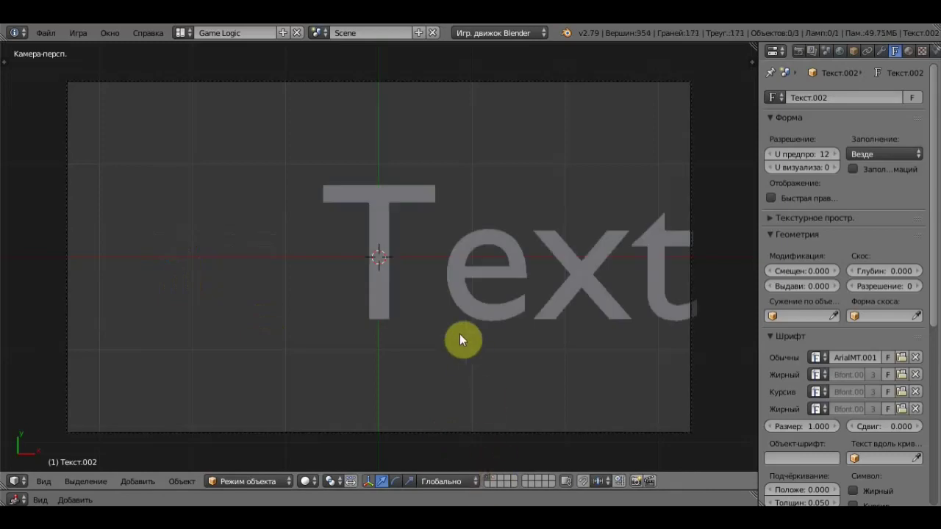
{"action": "key", "text": "p"}
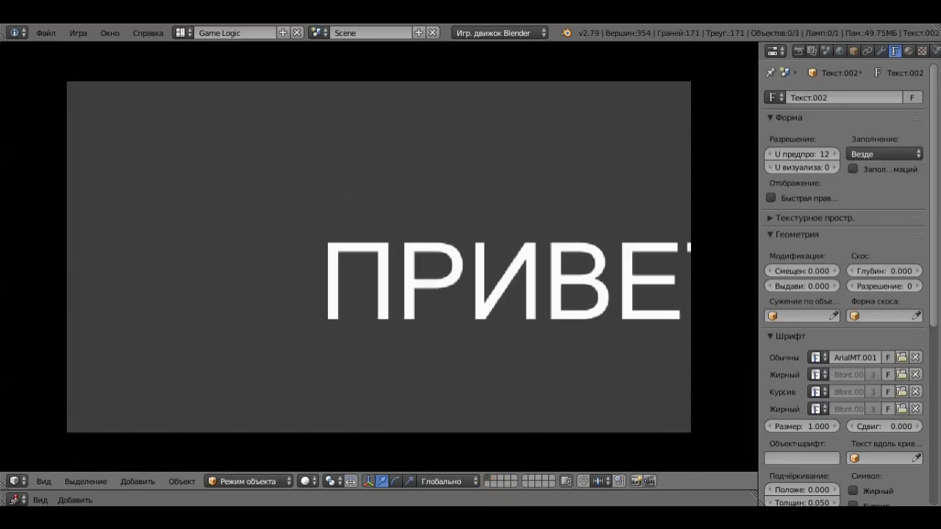
{"action": "key", "text": "Escape"}
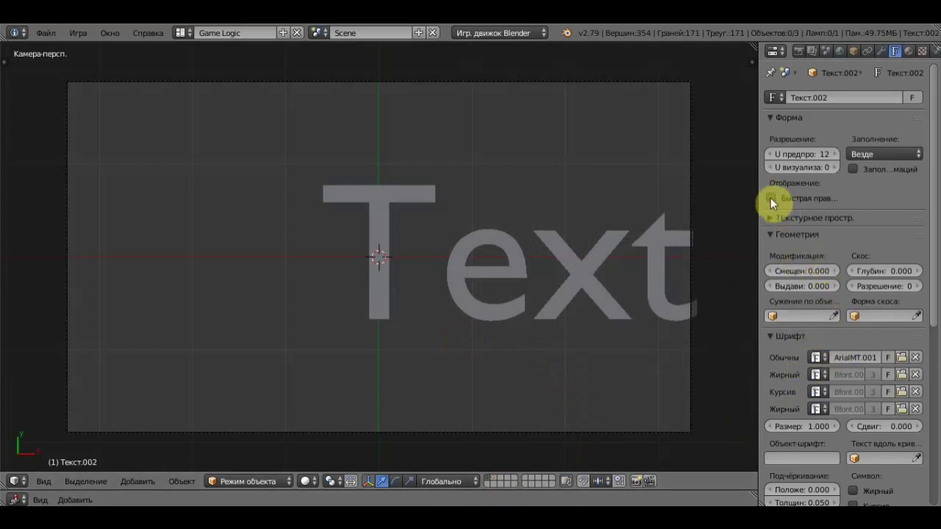
Step: Rescale the ПРИВЕТ text twice, then hide and unhide it
{"action": "left_click", "coordinate": [494, 478]}
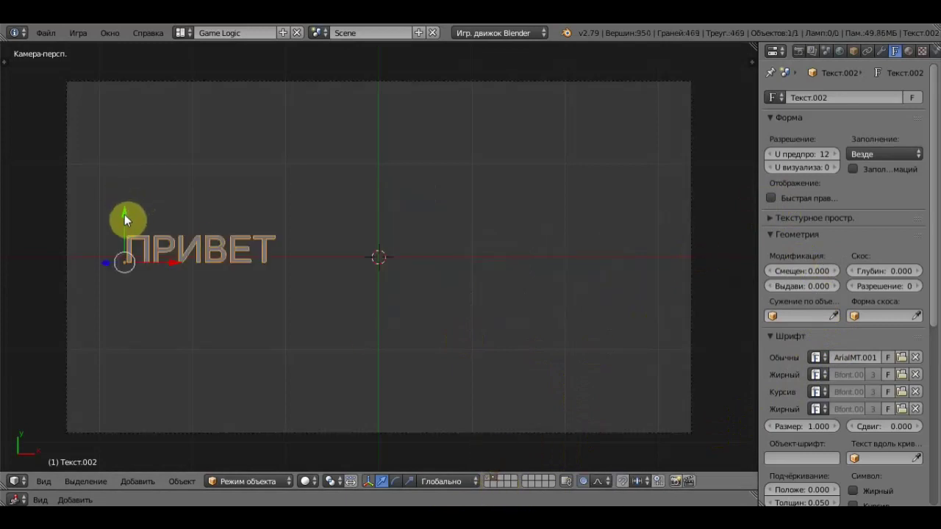
{"action": "key", "text": "s"}
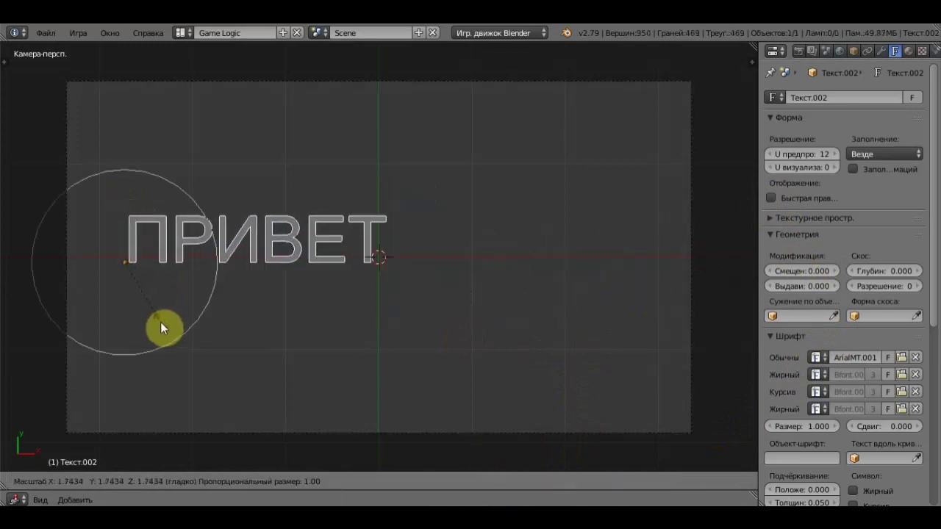
{"action": "left_click", "coordinate": [163, 328]}
{"action": "key", "text": "s"}
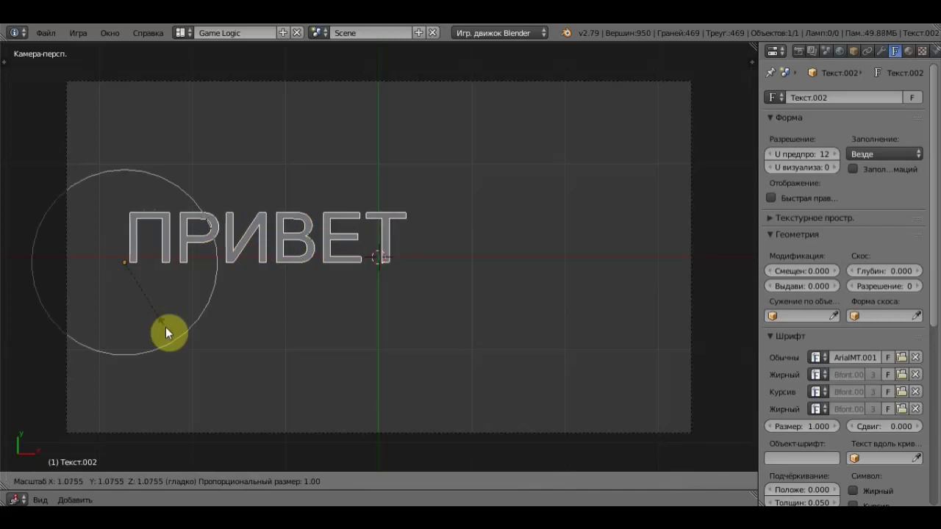
{"action": "left_click", "coordinate": [165, 327]}
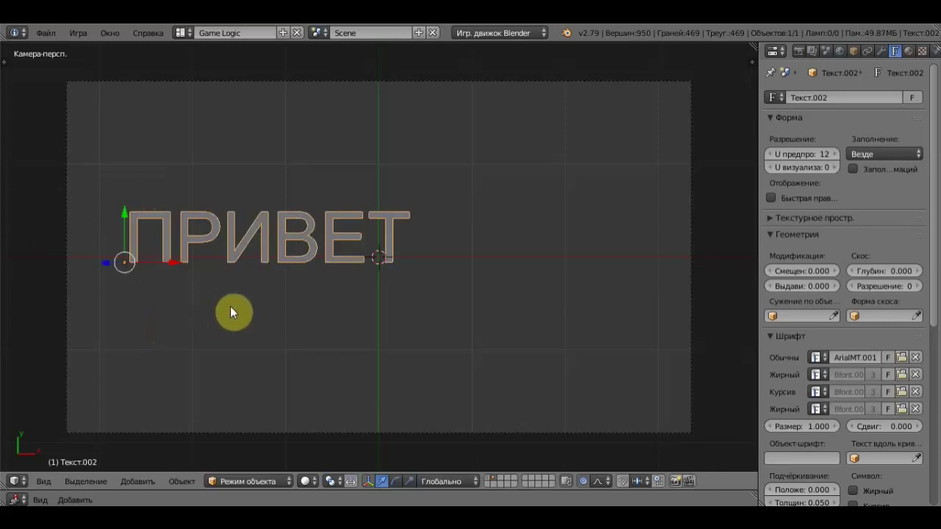
{"action": "key", "text": "h"}
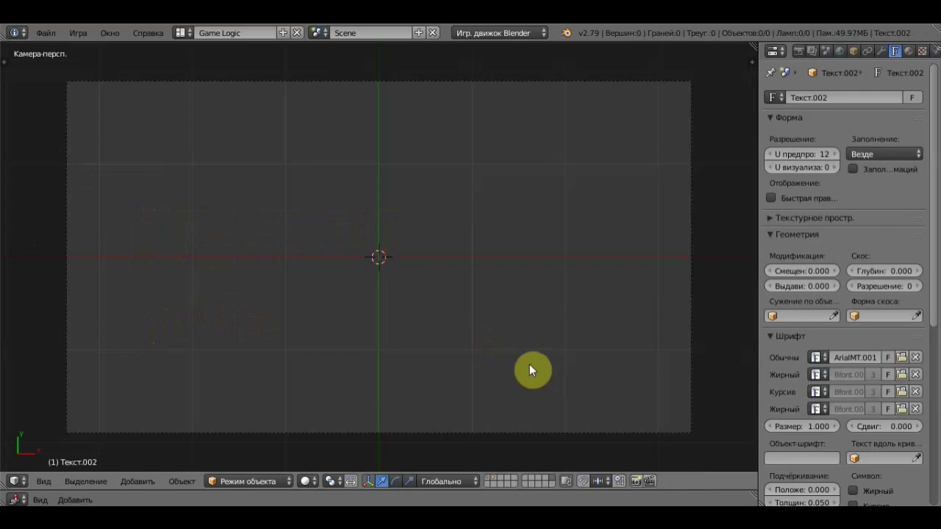
{"action": "key", "text": "alt+h"}
Step: Test the countdown from the Text layer, then zoom the viewport out
{"action": "left_click", "coordinate": [486, 478]}
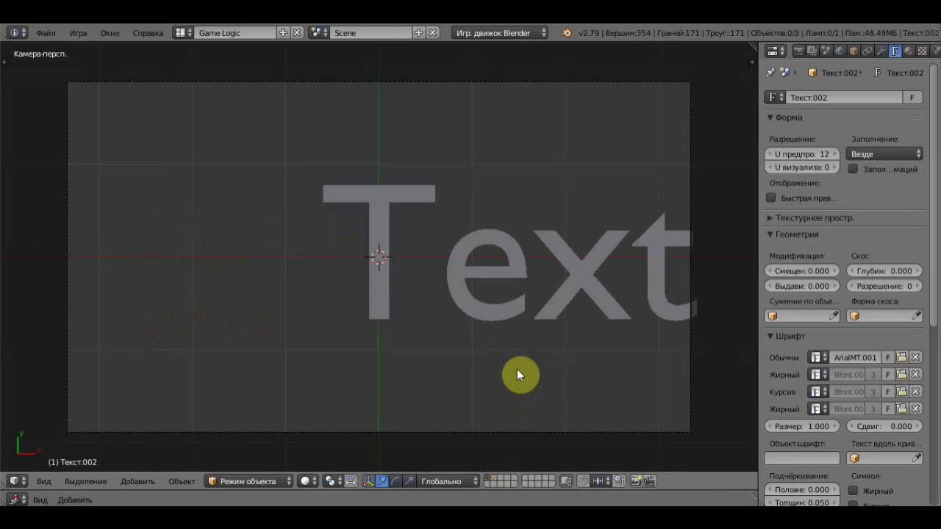
{"action": "key", "text": "p"}
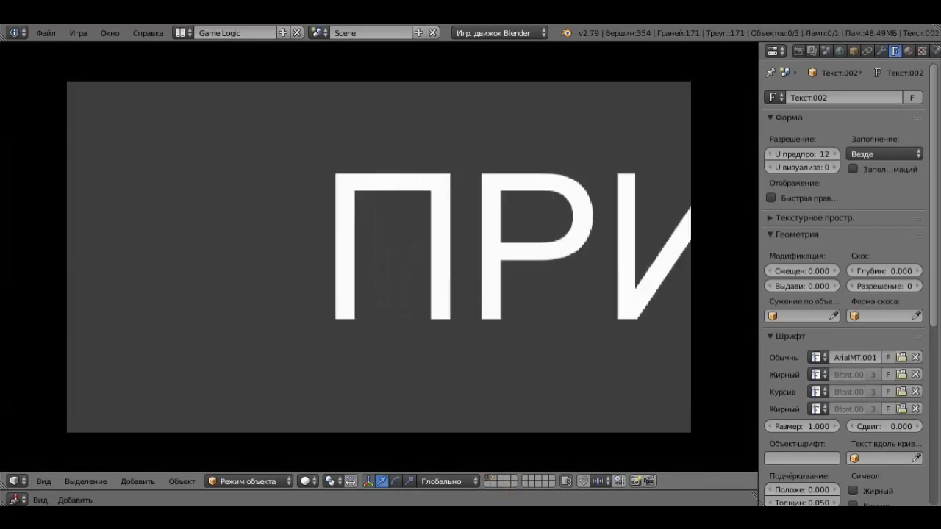
{"action": "key", "text": "Escape"}
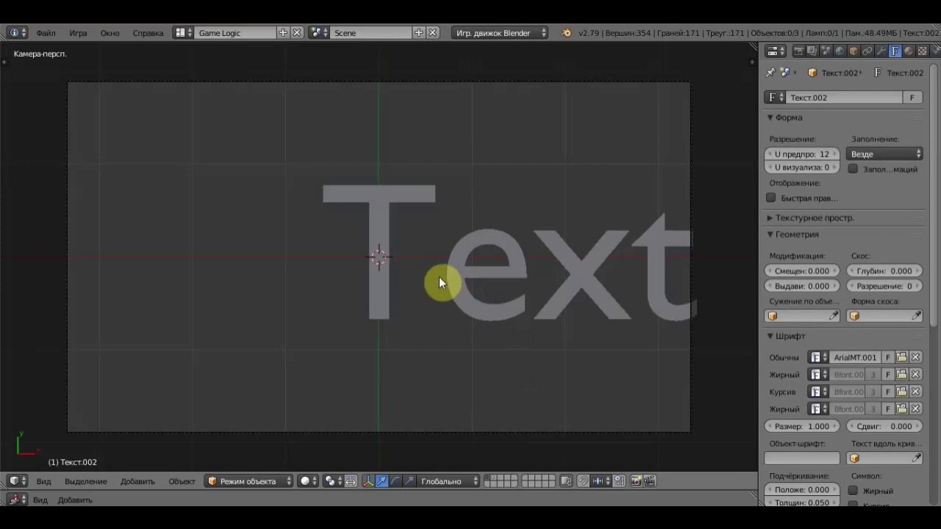
{"action": "scroll", "coordinate": [387, 275], "scroll_direction": "down", "scroll_amount": 4}
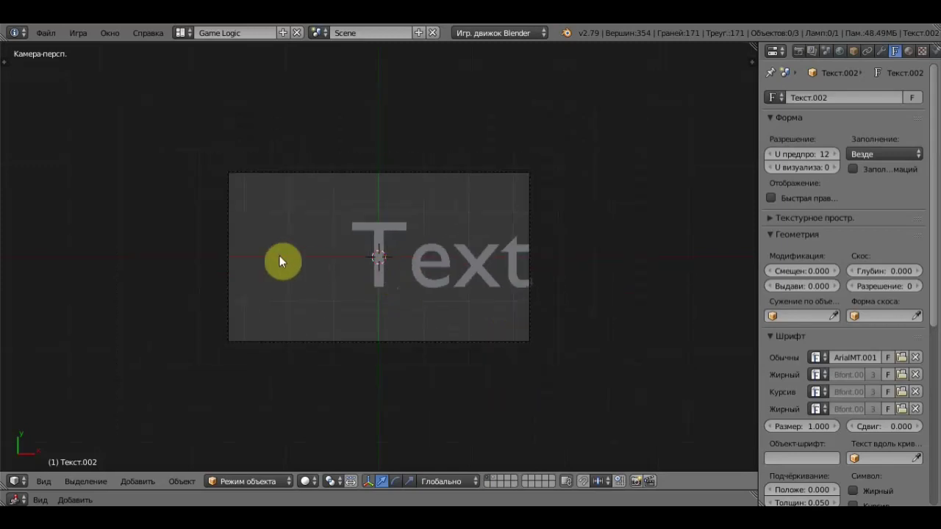
Step: Move the ПРИВЕТ text slightly further right on its layer
{"action": "left_click", "coordinate": [493, 480]}
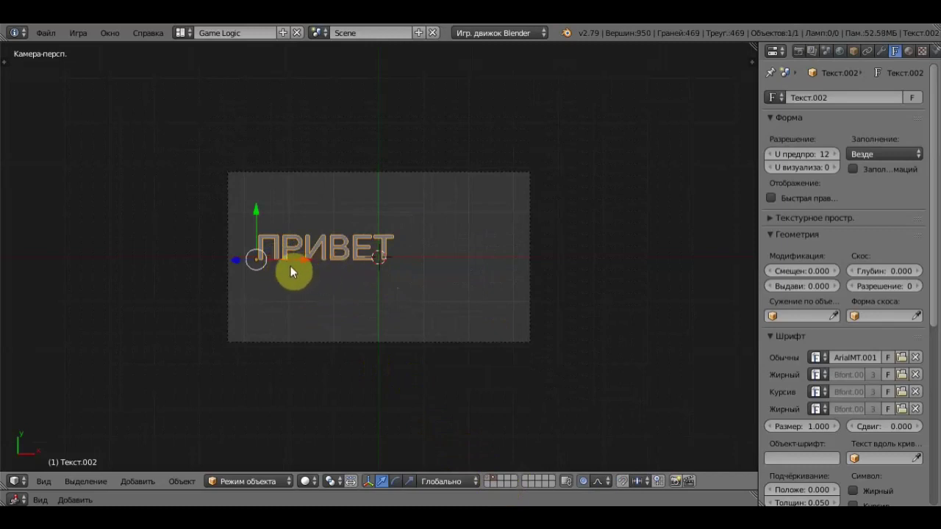
{"action": "scroll", "coordinate": [289, 267], "scroll_direction": "up", "scroll_amount": 2}
{"action": "left_click", "coordinate": [241, 266]}
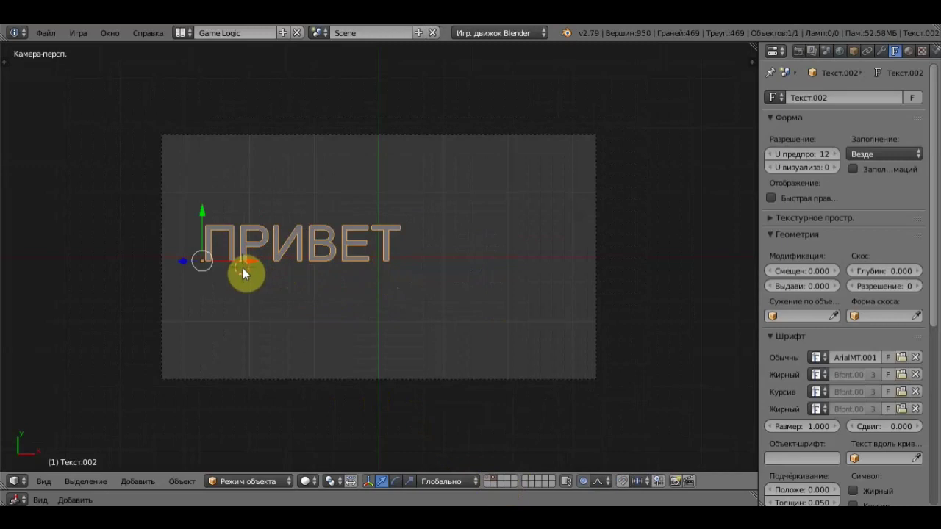
{"action": "key", "text": "g"}
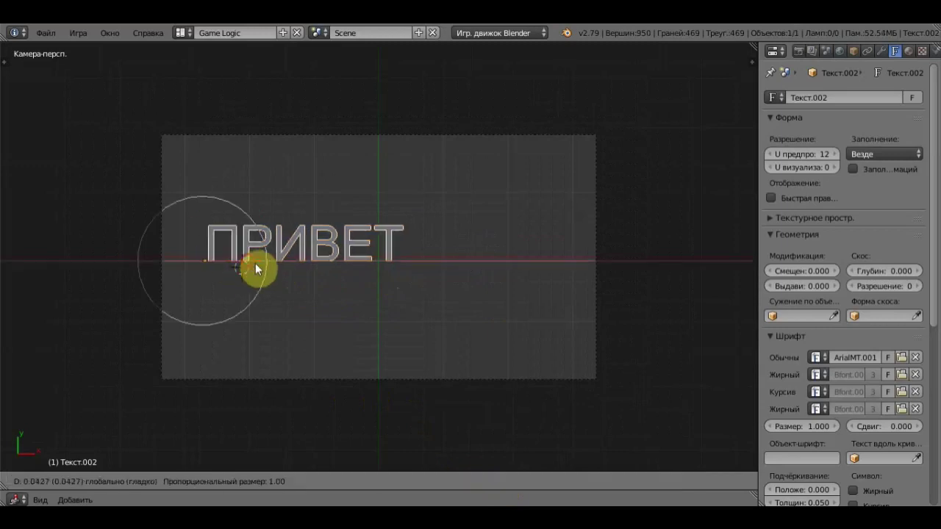
{"action": "left_click", "coordinate": [288, 271]}
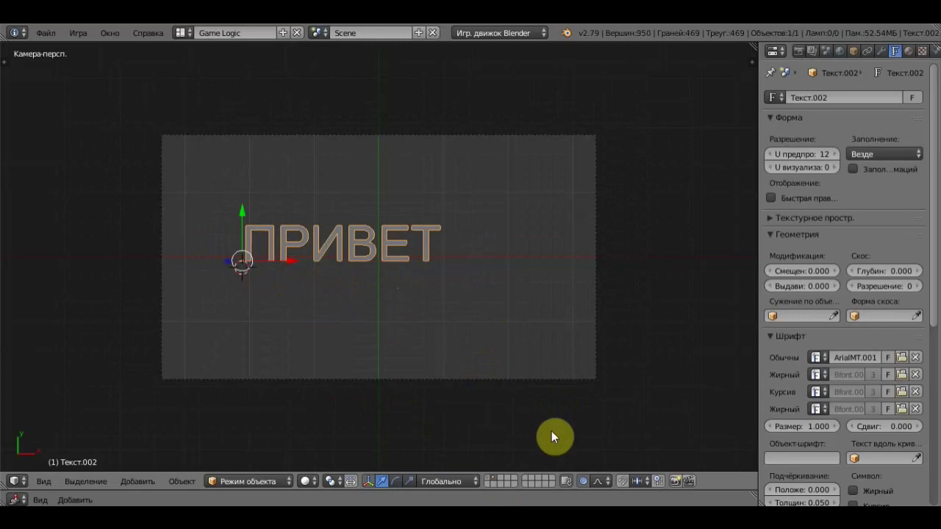
Step: Run the countdown game test from the Text layer
{"action": "left_click", "coordinate": [488, 479]}
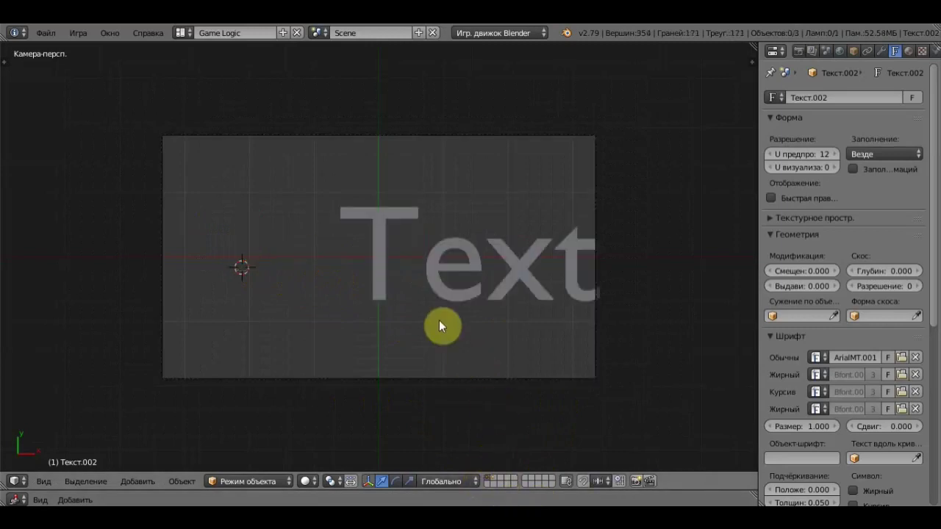
{"action": "key", "text": "p"}
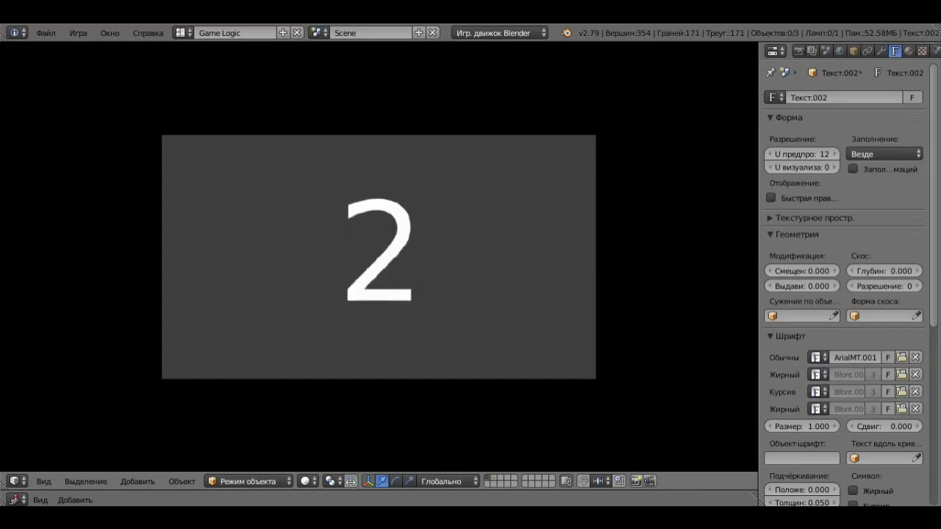
{"action": "key", "text": "Escape"}
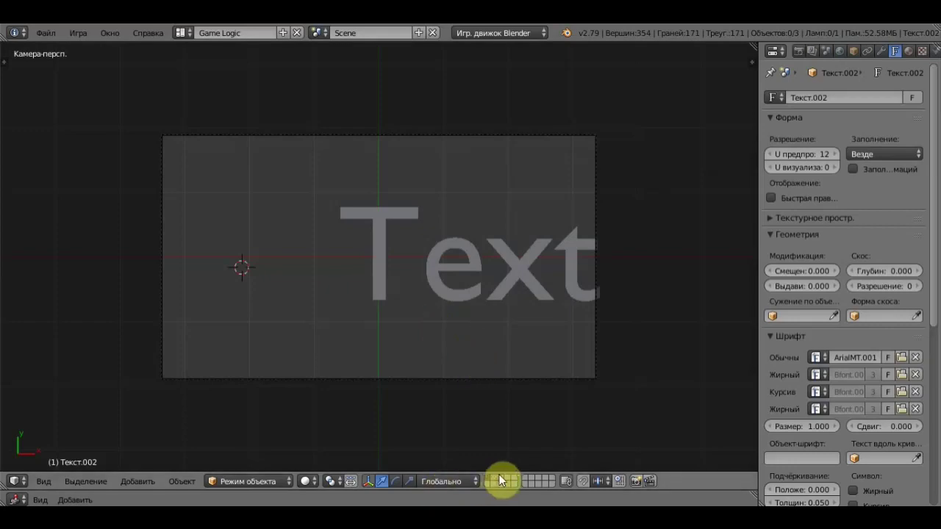
Step: Scale ПРИВЕТ to about 0.4, move it near the frame centre, and test-run
{"action": "left_click", "coordinate": [494, 477]}
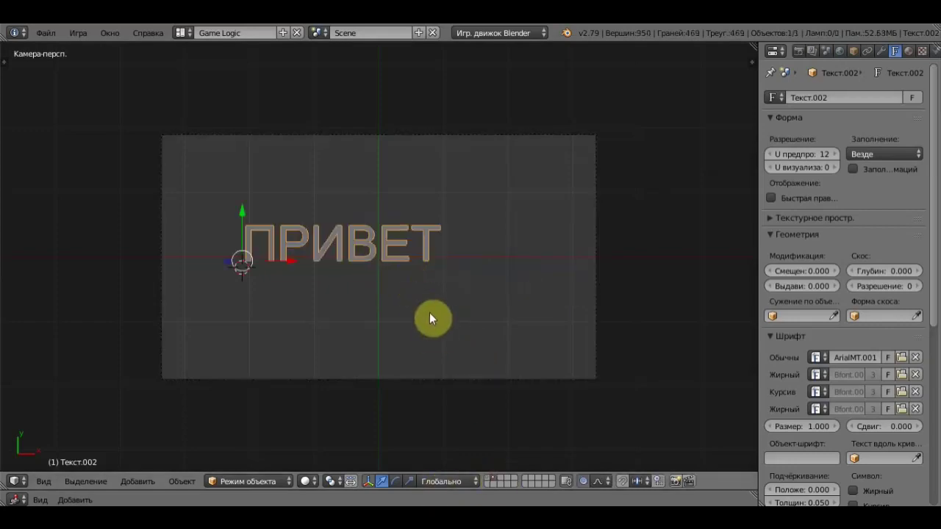
{"action": "key", "text": "s"}
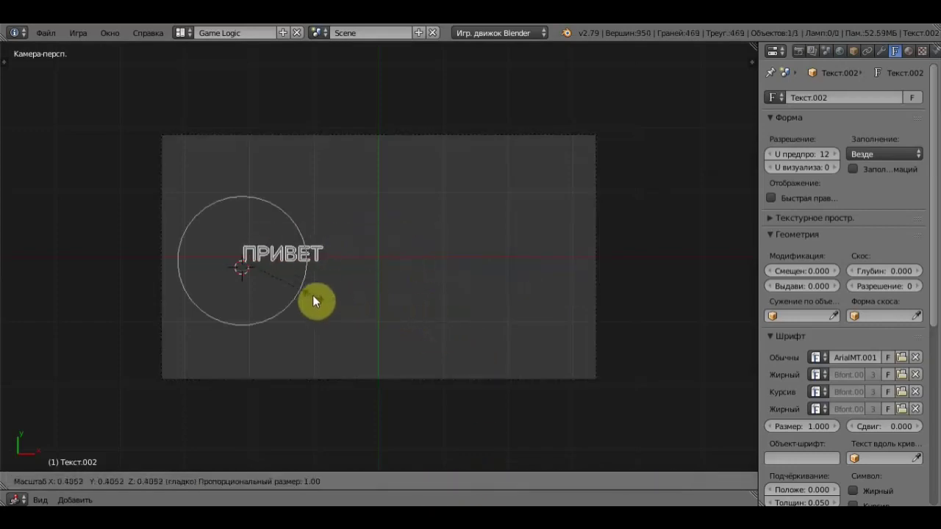
{"action": "left_click", "coordinate": [312, 295]}
{"action": "key", "text": "g"}
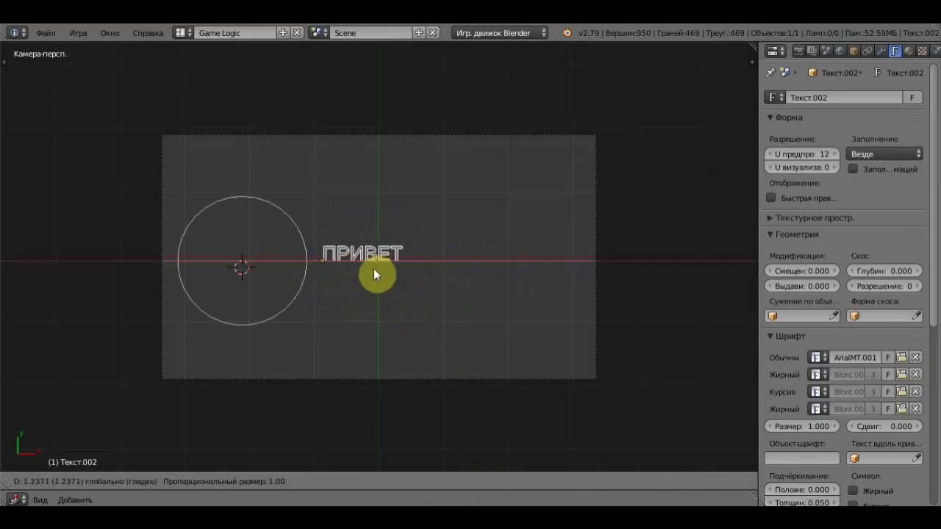
{"action": "left_click", "coordinate": [383, 276]}
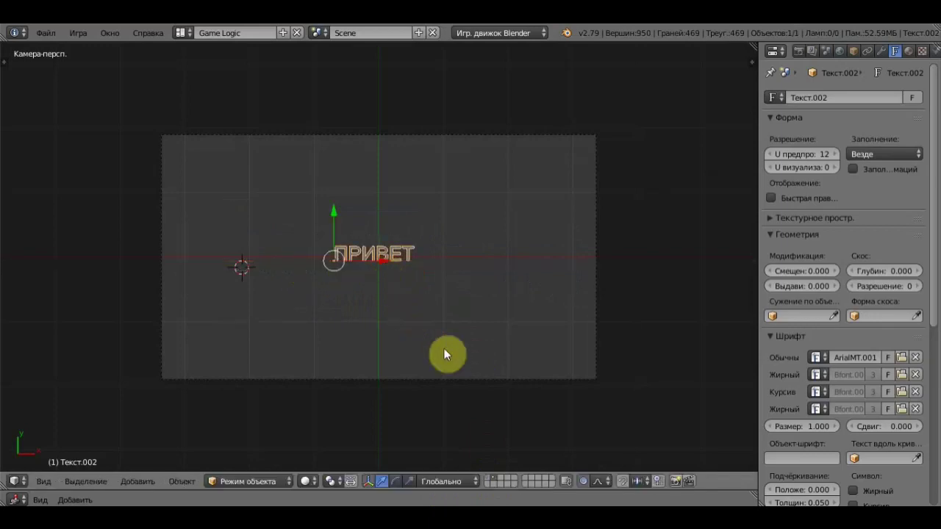
{"action": "left_click", "coordinate": [488, 477]}
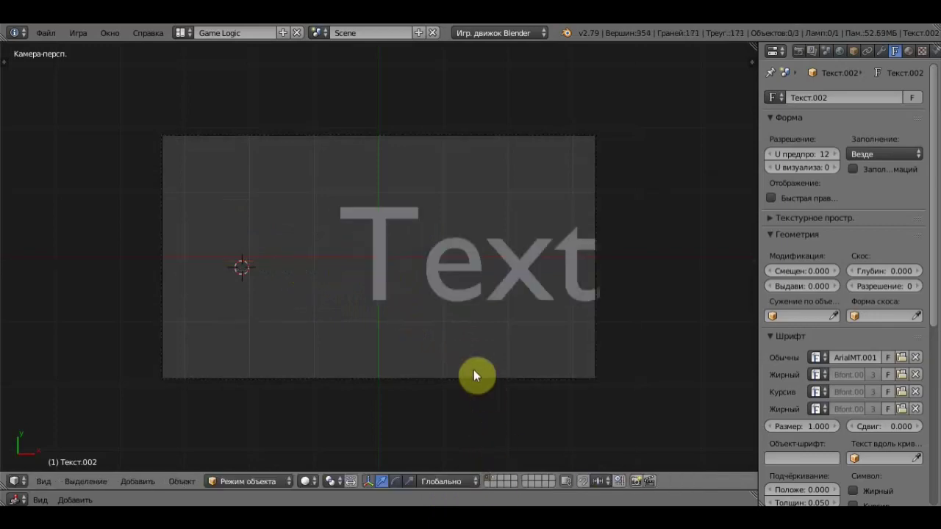
{"action": "key", "text": "p"}
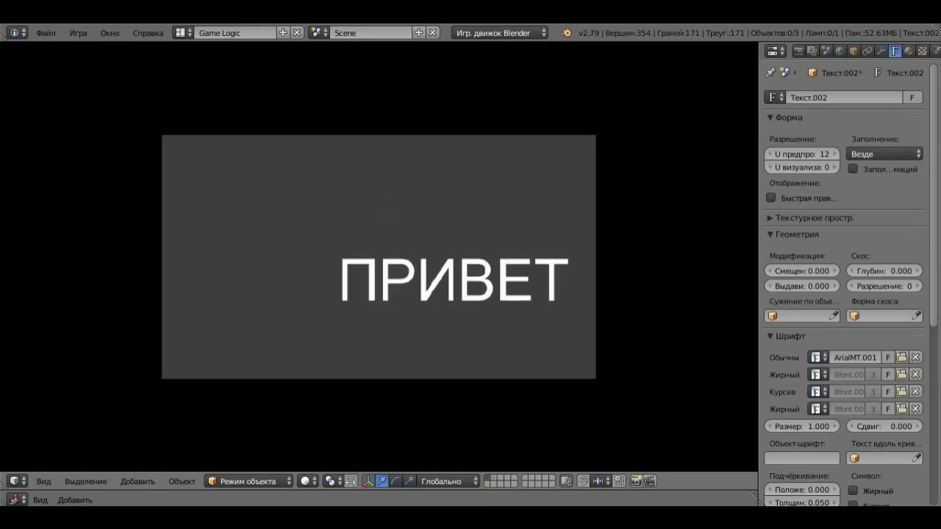
{"action": "key", "text": "Escape"}
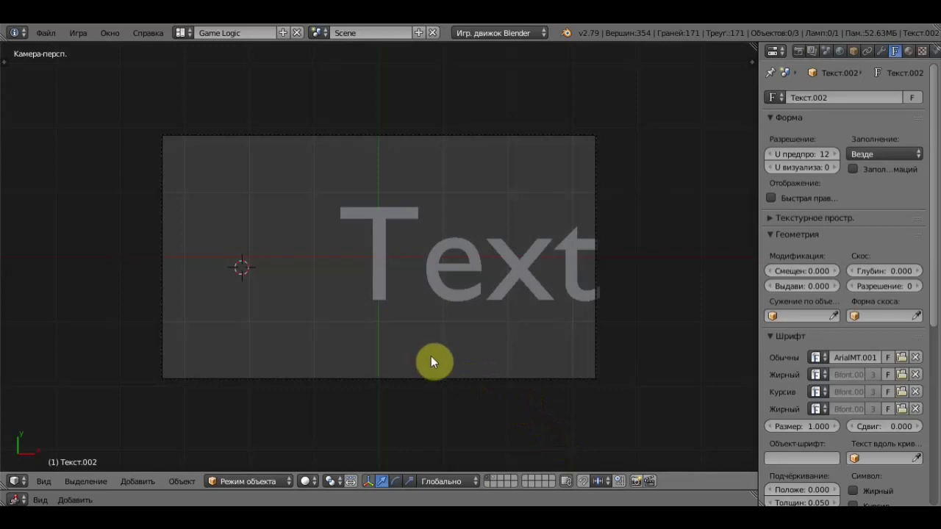
Step: Shift ПРИВЕТ up and left with the gizmo arrows, then retest the countdown
{"action": "left_click", "coordinate": [491, 479]}
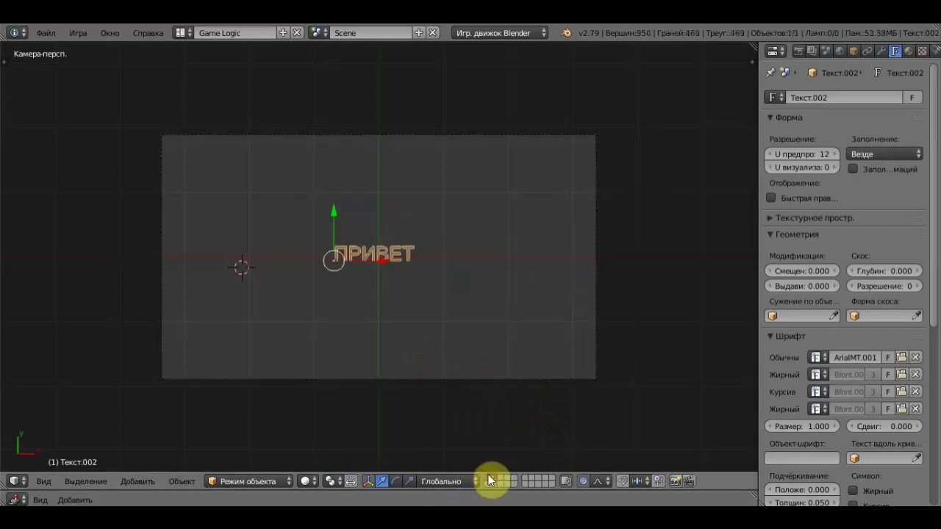
{"action": "left_click_drag", "start_coordinate": [332, 212], "coordinate": [349, 192]}
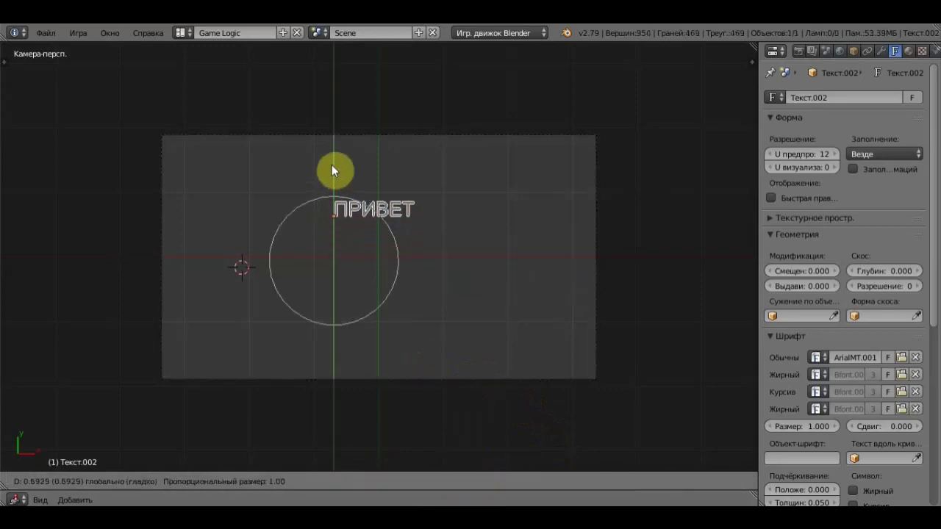
{"action": "left_click_drag", "start_coordinate": [387, 219], "coordinate": [351, 220]}
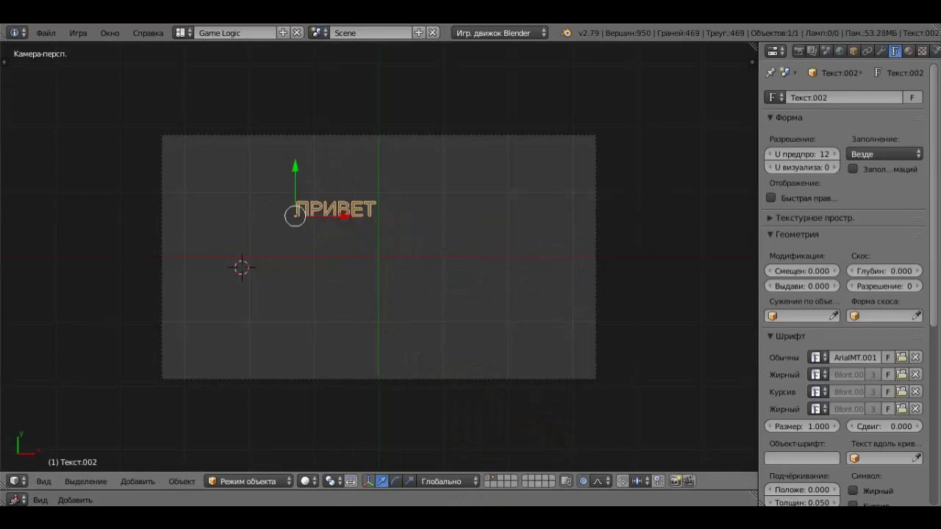
{"action": "left_click", "coordinate": [485, 479]}
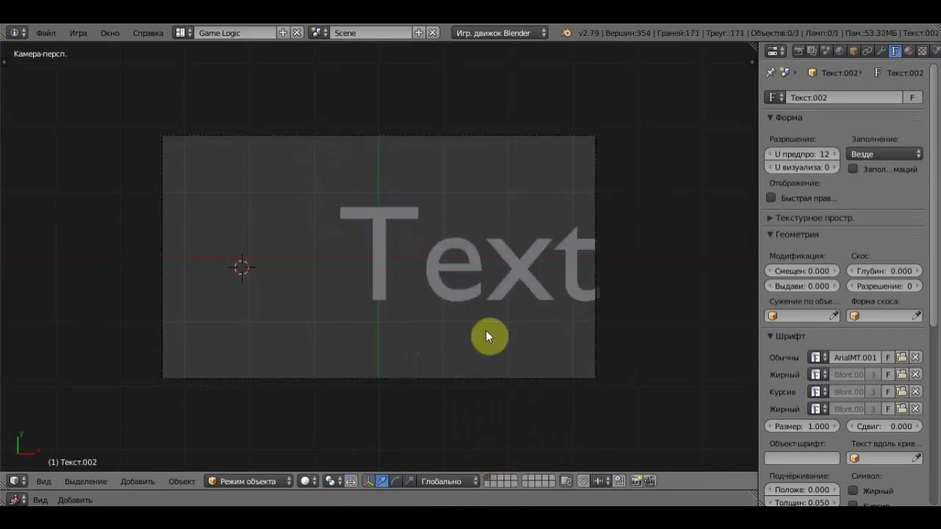
{"action": "key", "text": "p"}
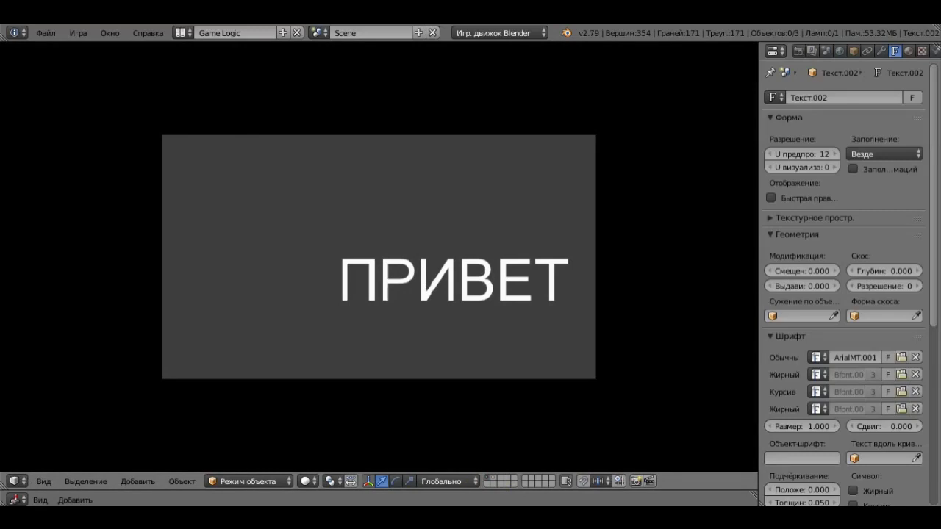
{"action": "key", "text": "Escape"}
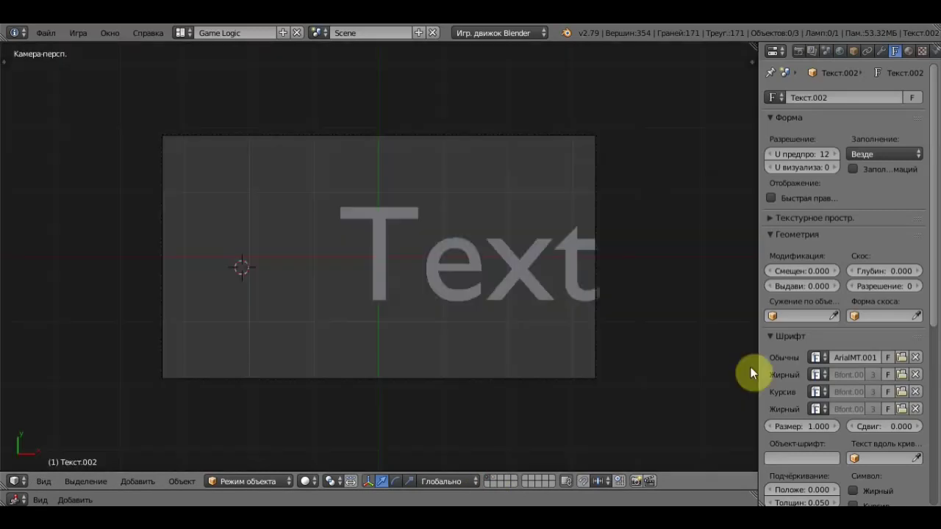